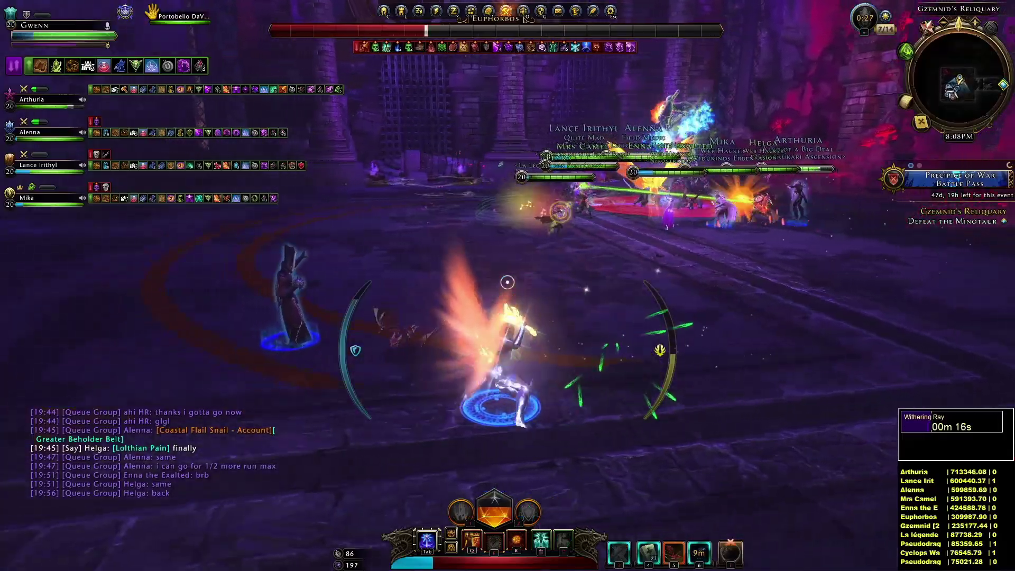
key(space)
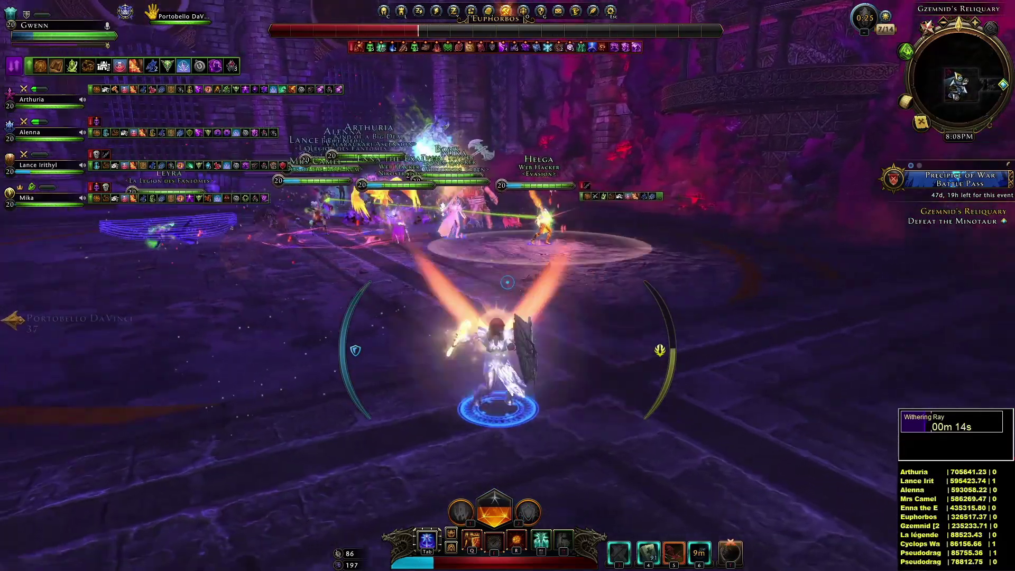
key(a)
key(w)
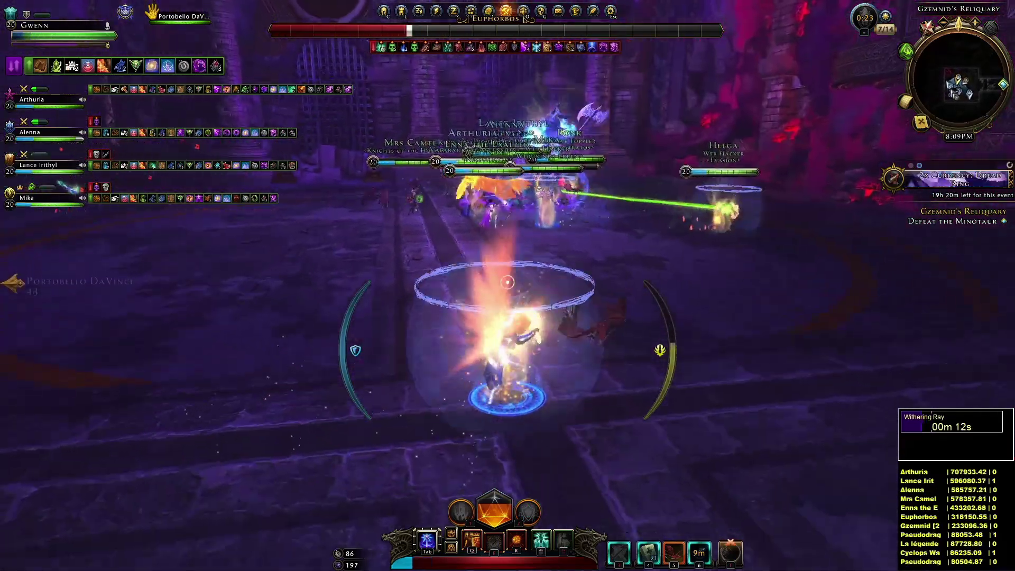
key(space)
key(w)
key(space)
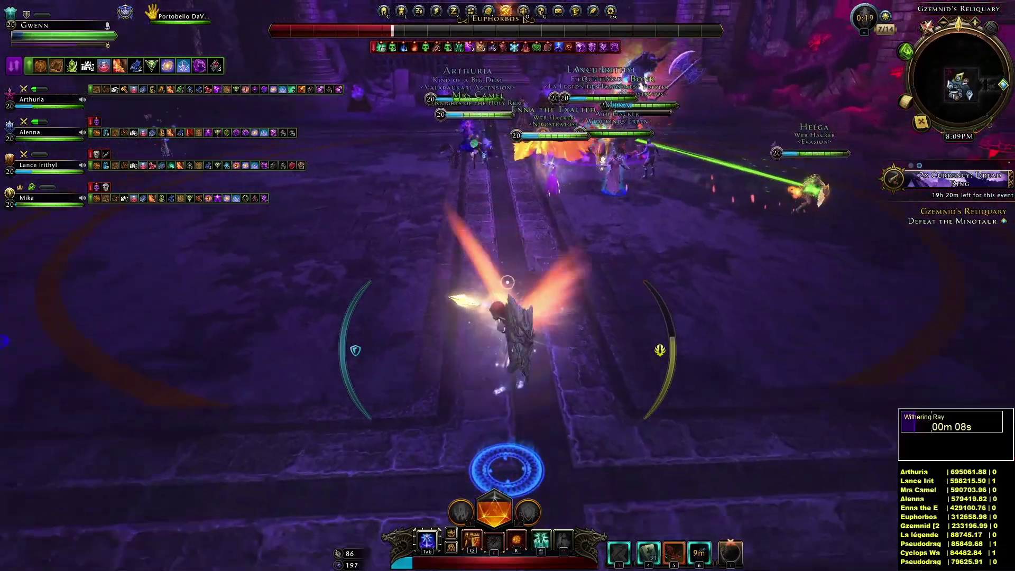
key(space)
key(d)
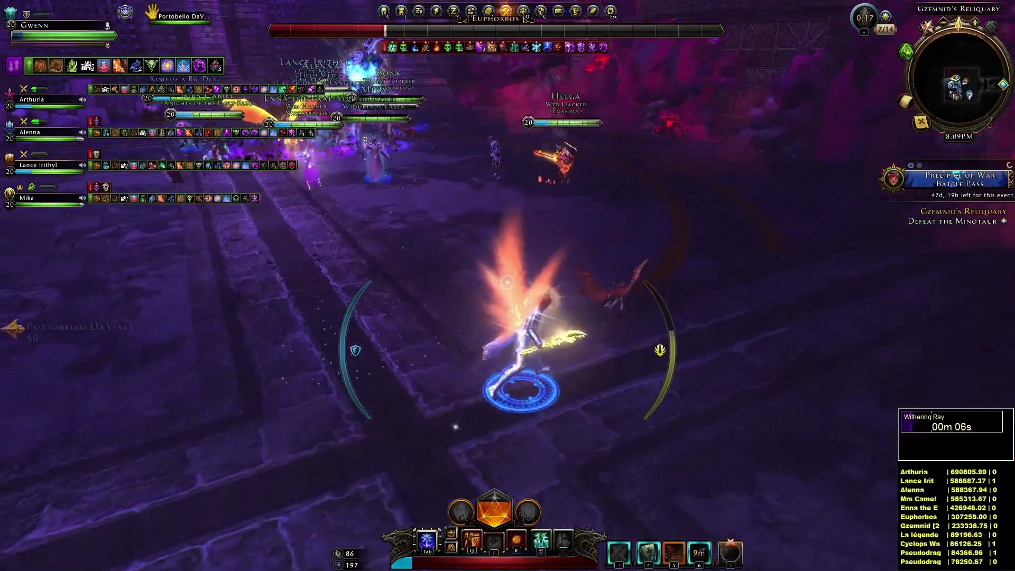
key(space)
key(e)
key(space)
key(q)
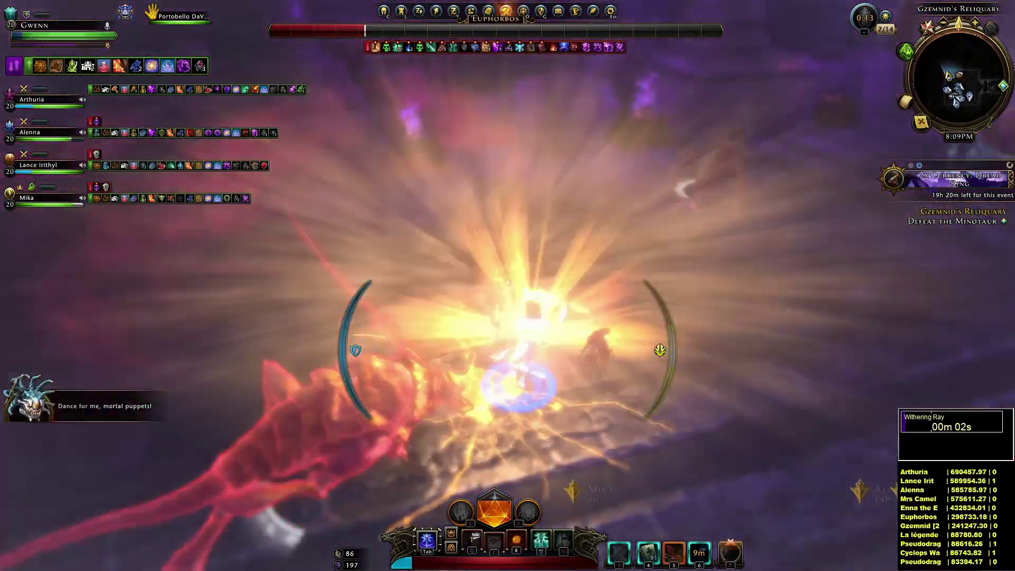
key(f)
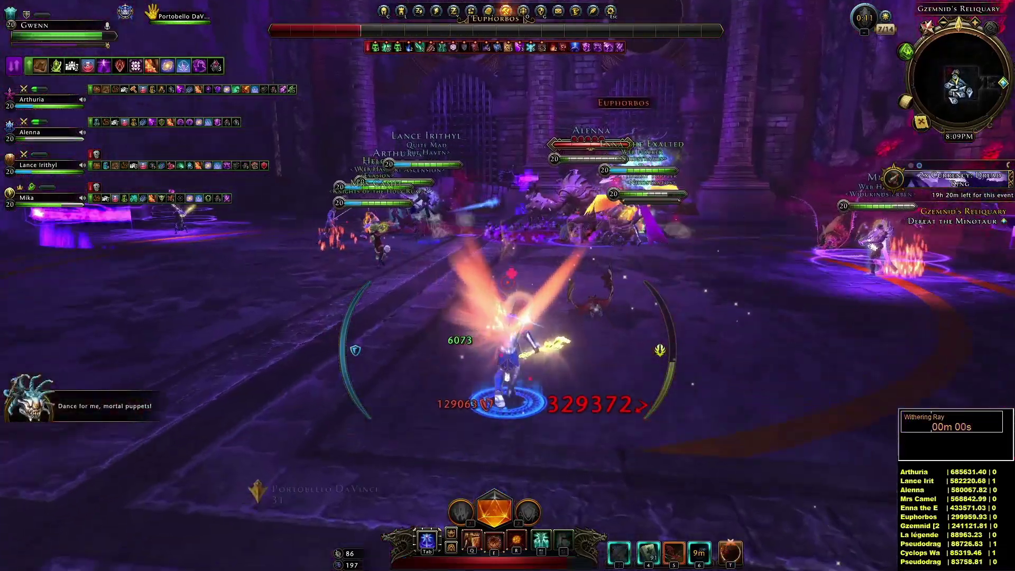
key(space)
key(w)
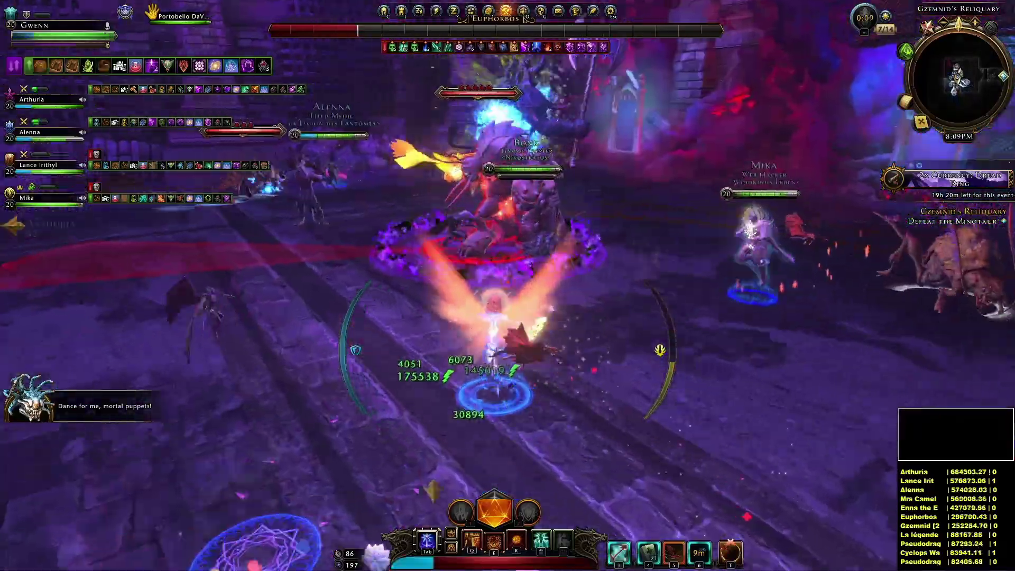
key(w)
key(w)
key(q)
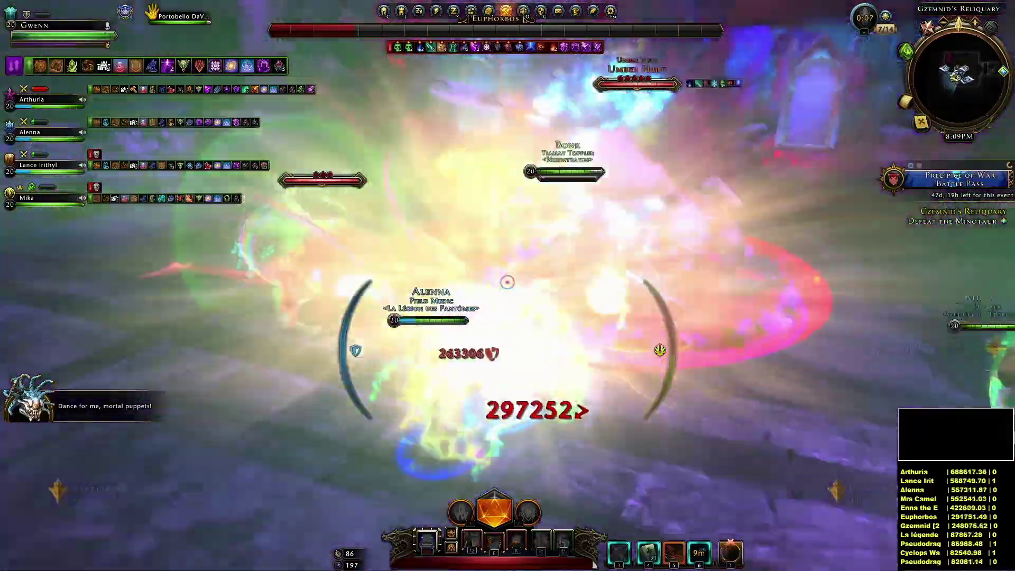
key(e)
key(w)
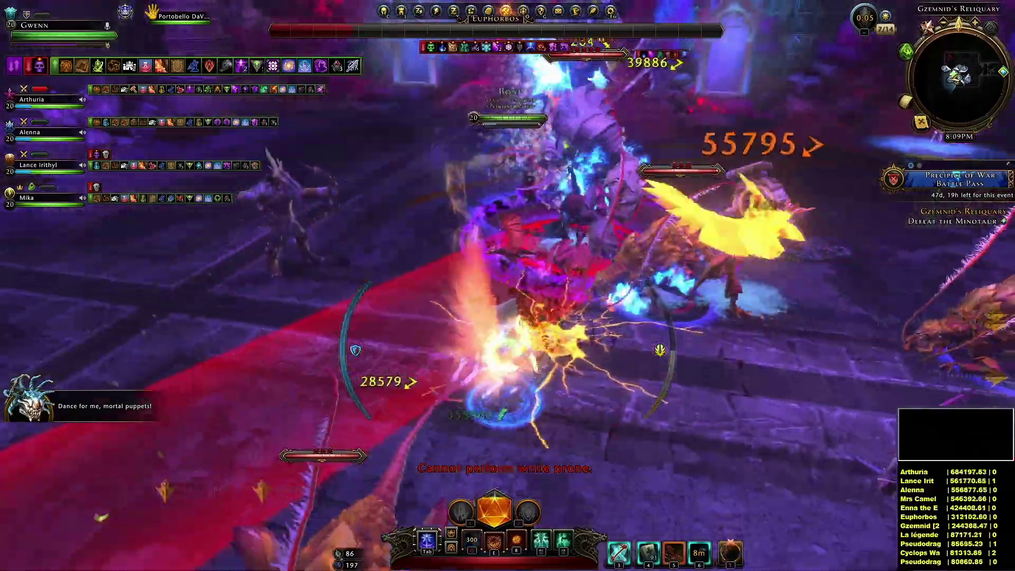
key(e)
key(5)
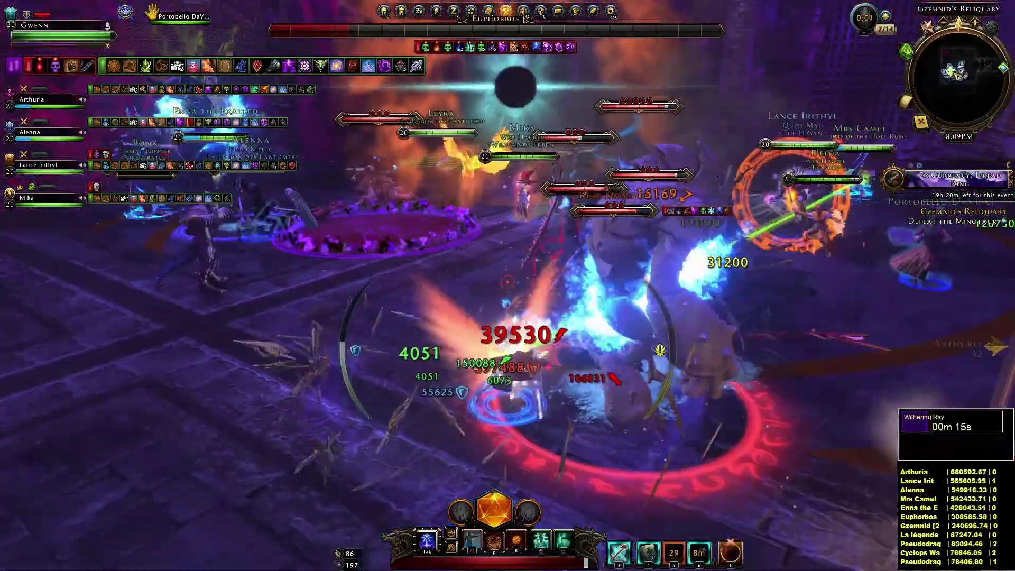
key(shift)
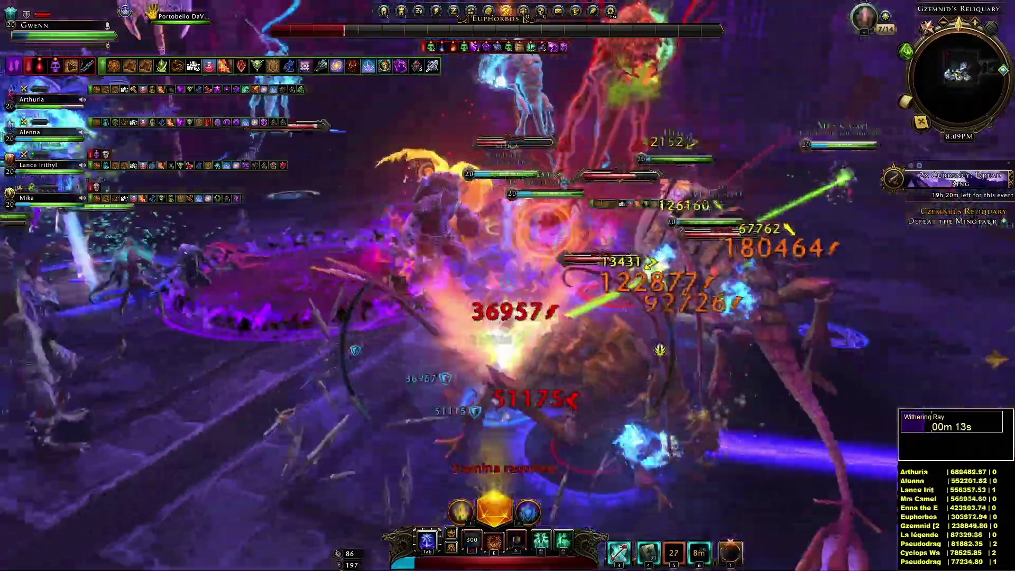
key(e)
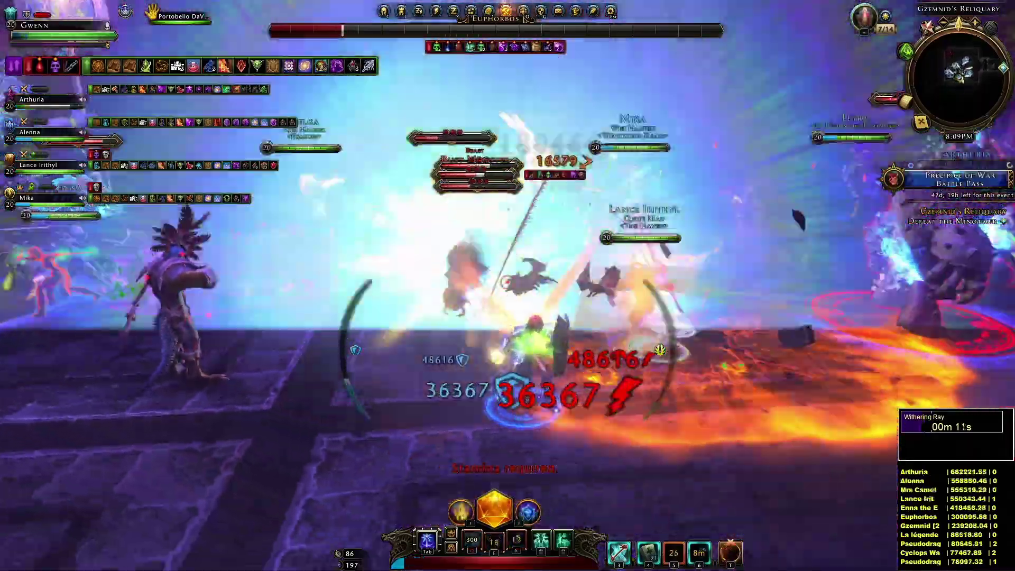
key(r)
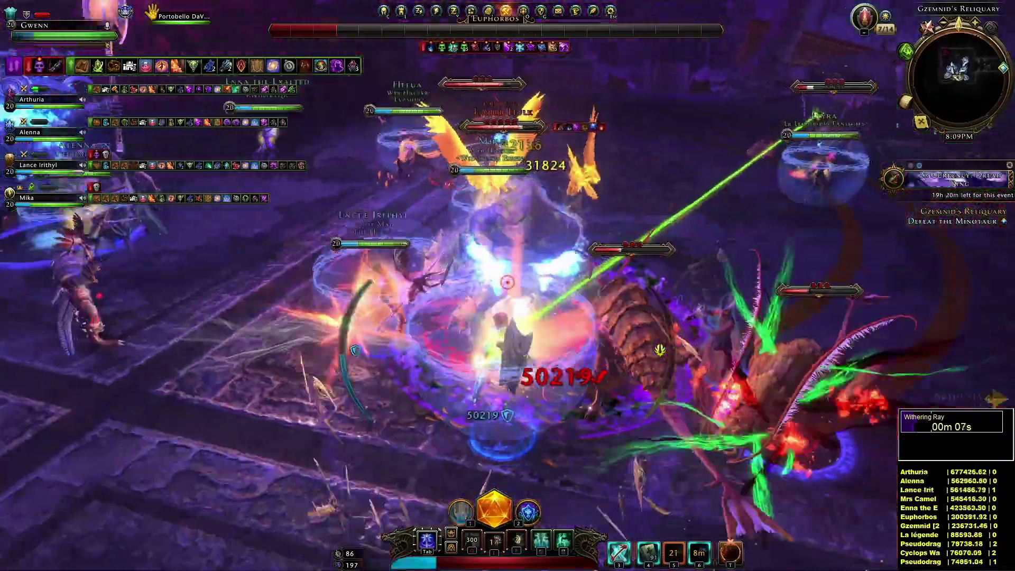
key(q)
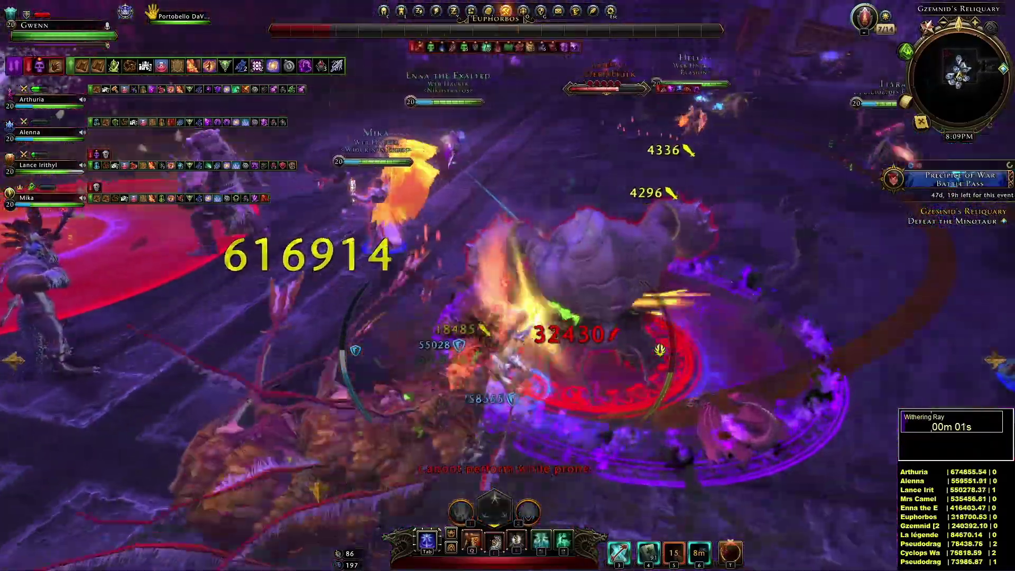
key(q)
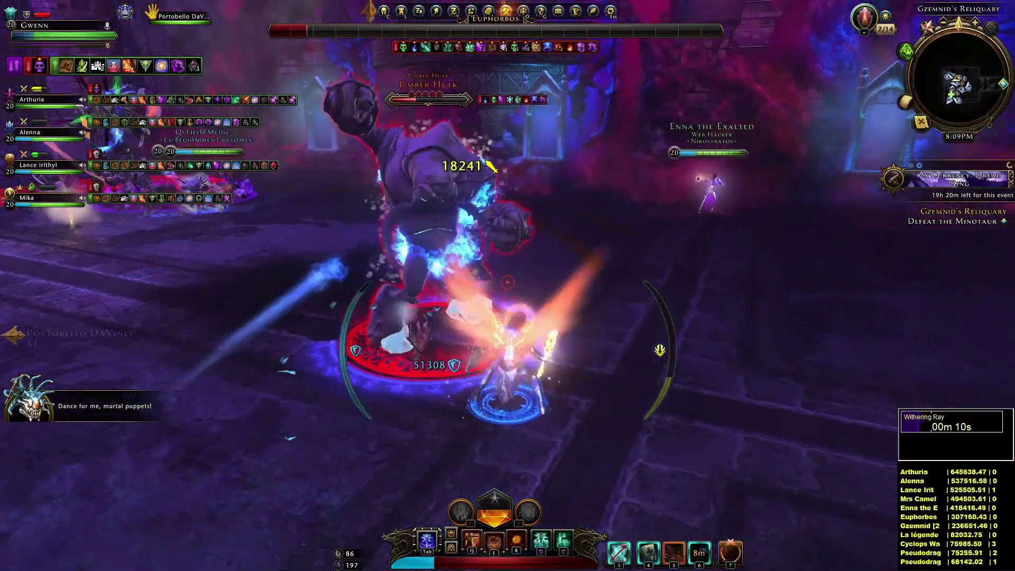
key(Return)
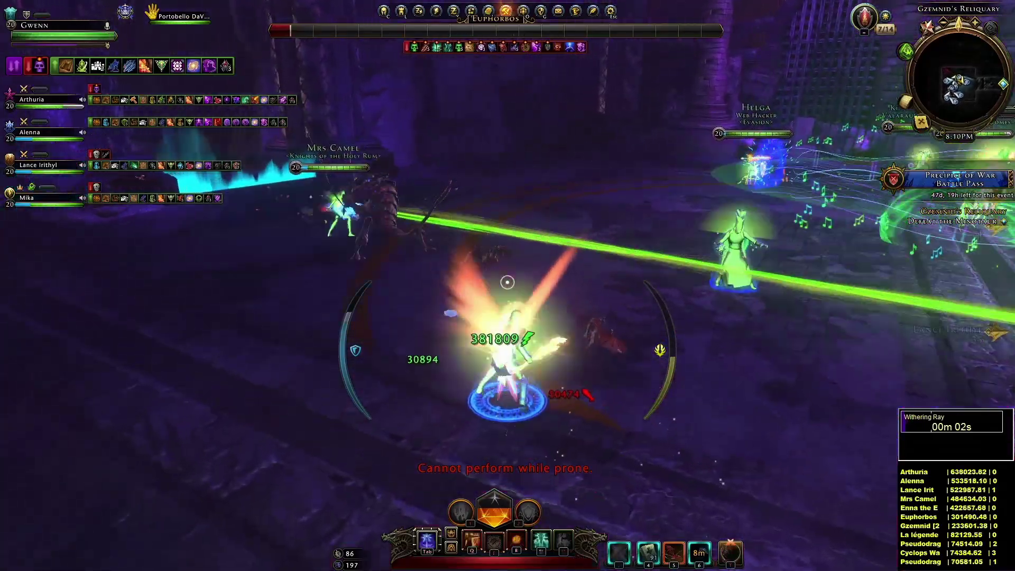
key(alt)
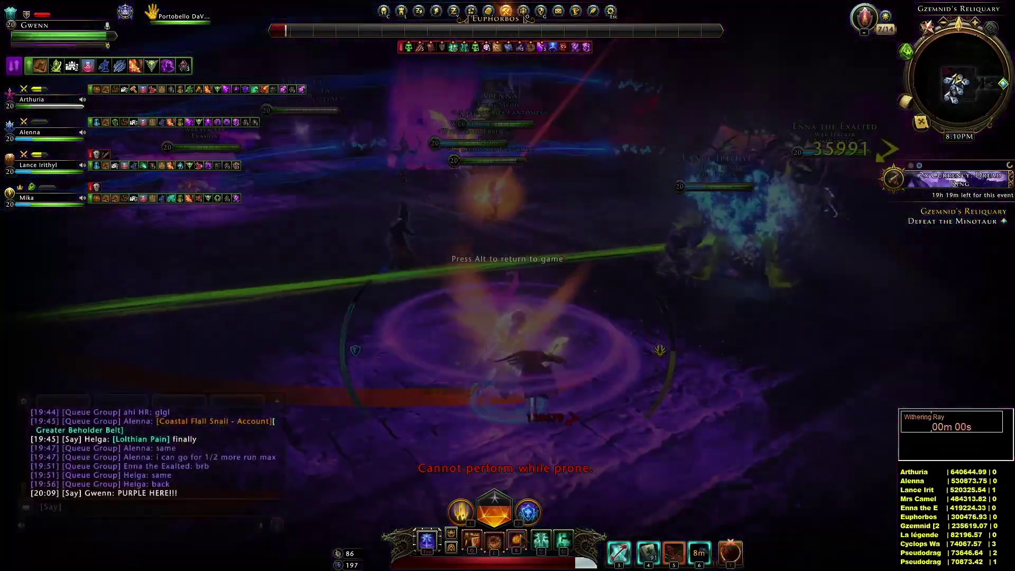
right_click(608, 547)
key(alt)
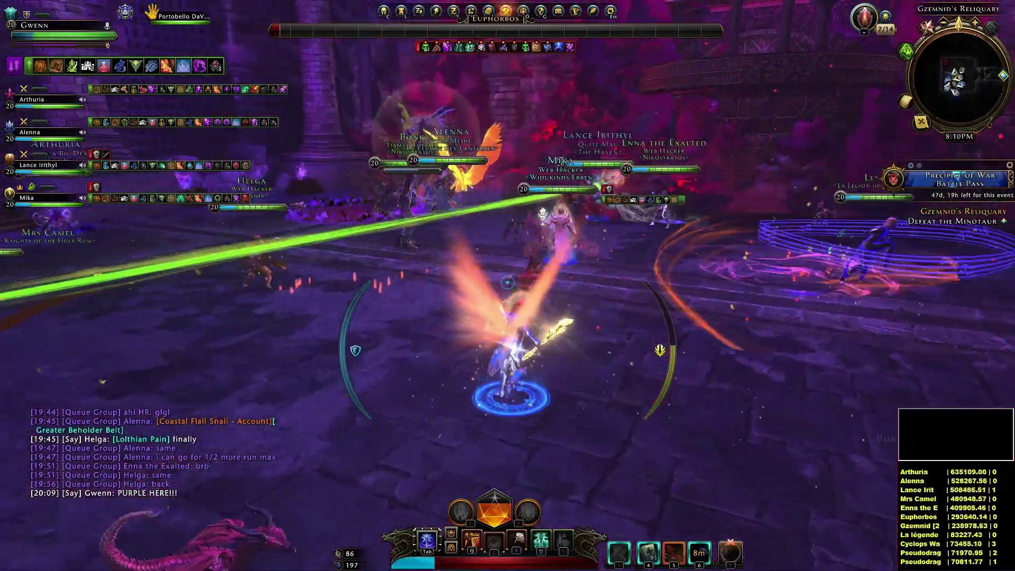
key(=)
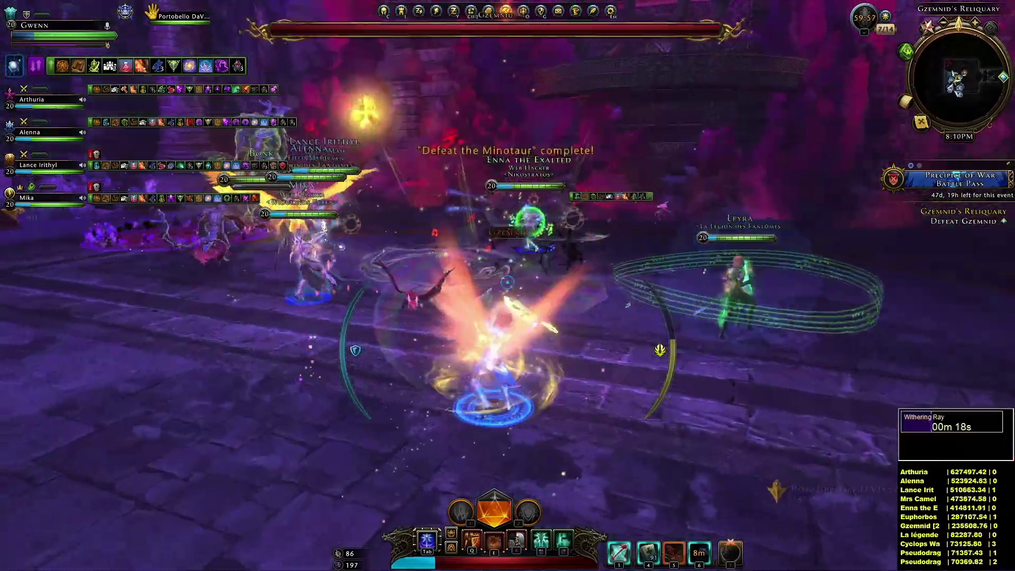
key(e)
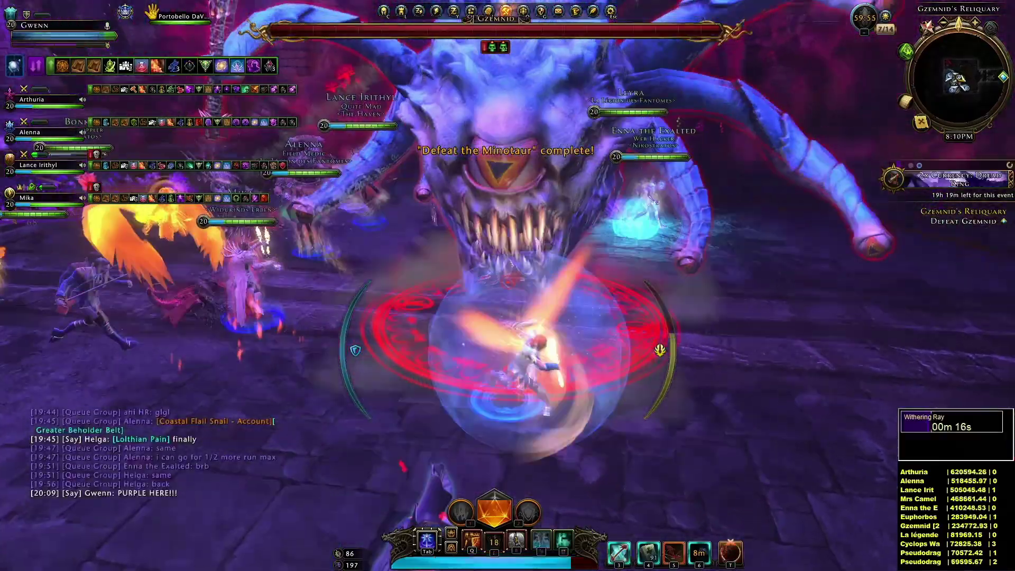
key(1)
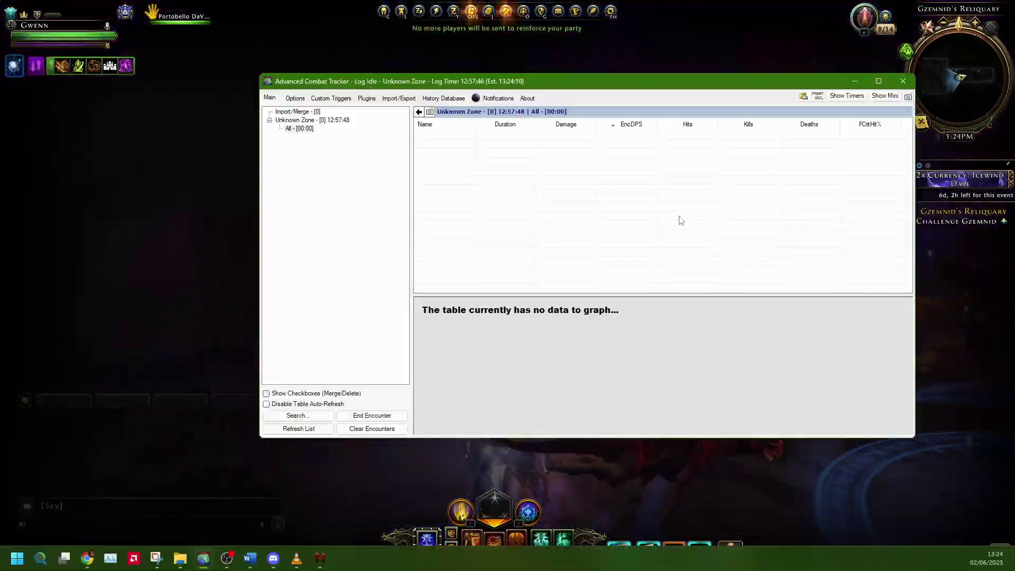
drag(591, 85, 536, 100)
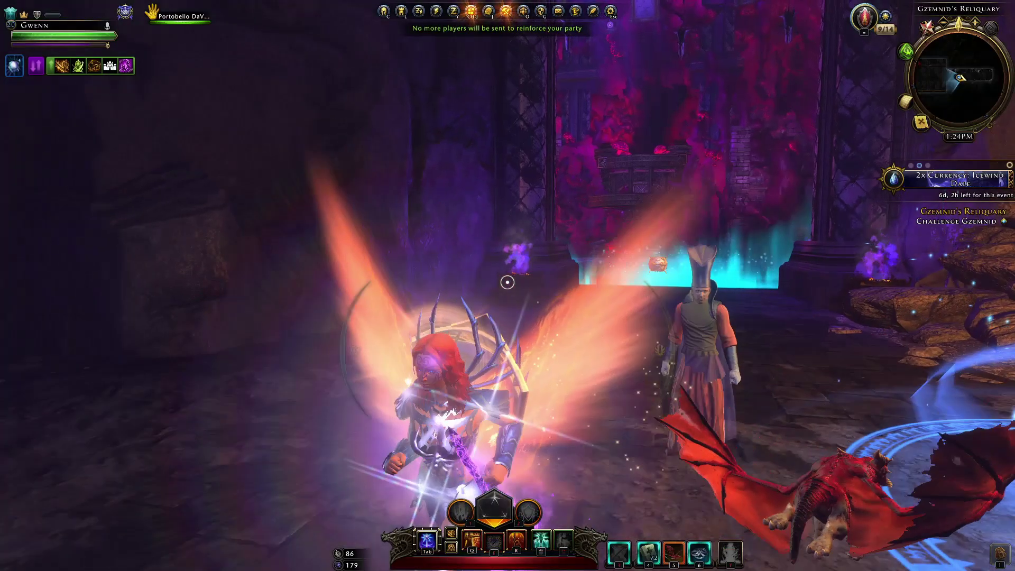
key(s)
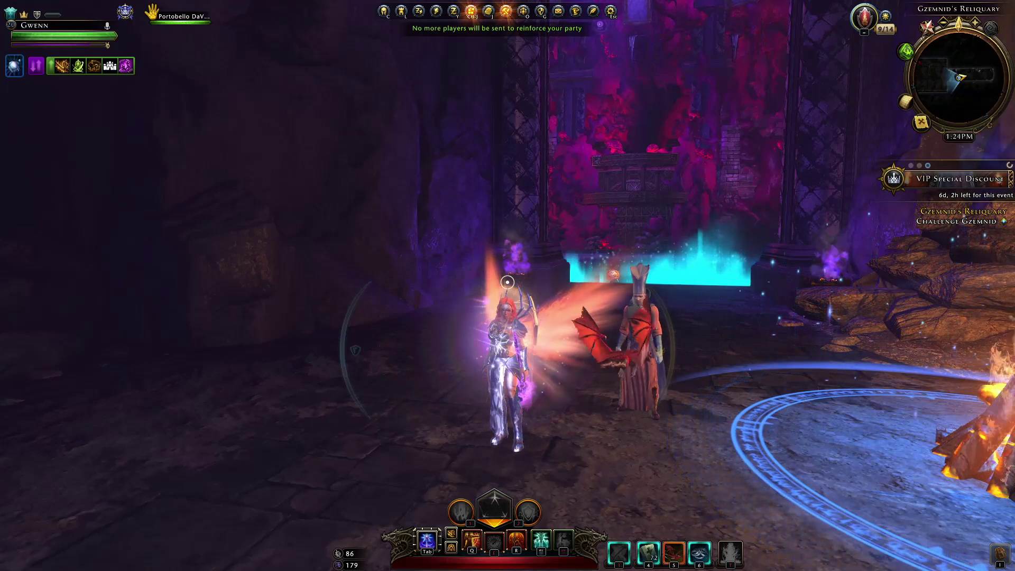
- Walk through the ACTv3-Setup installer with the default destination folder as far as the Start Menu folder choice, and cancel the setup
key(alt+Tab)
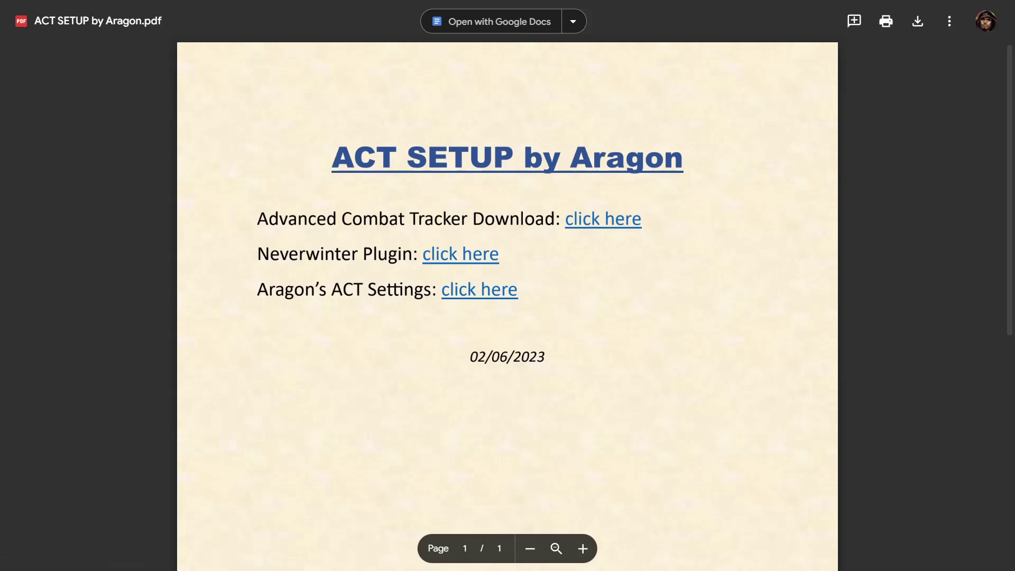
key(alt+Tab)
drag(667, 129, 524, 126)
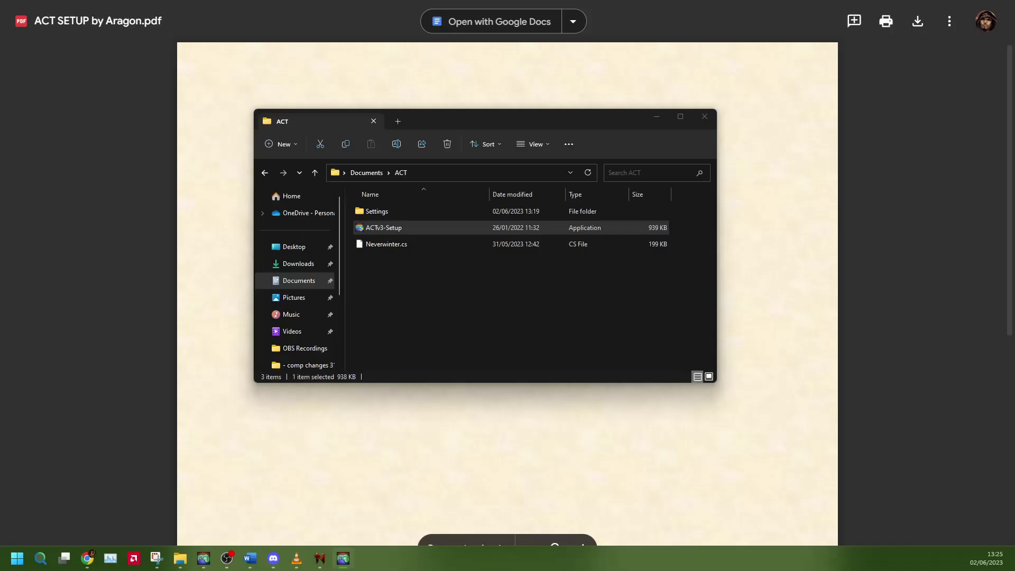
drag(542, 122, 474, 116)
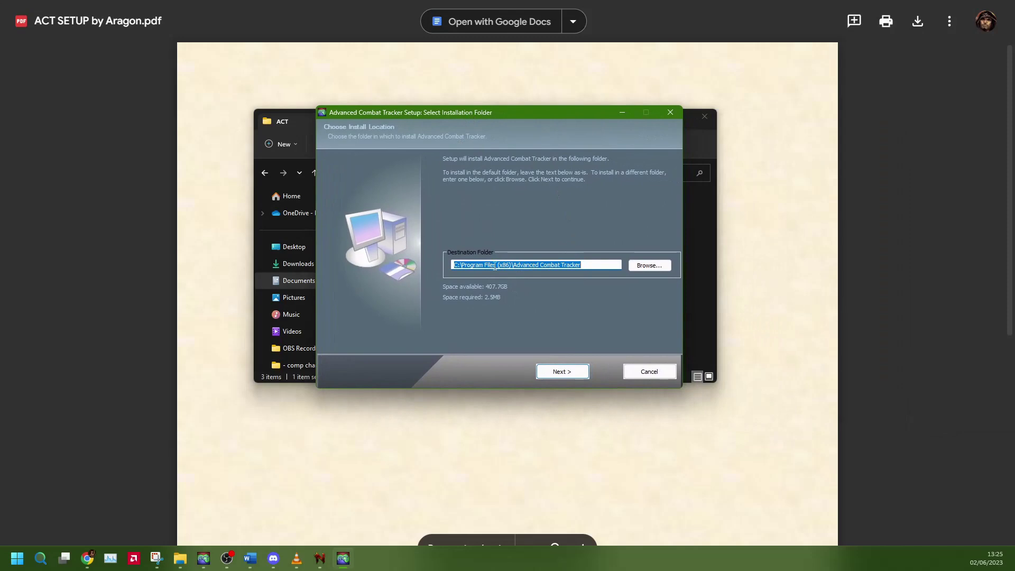
click(574, 370)
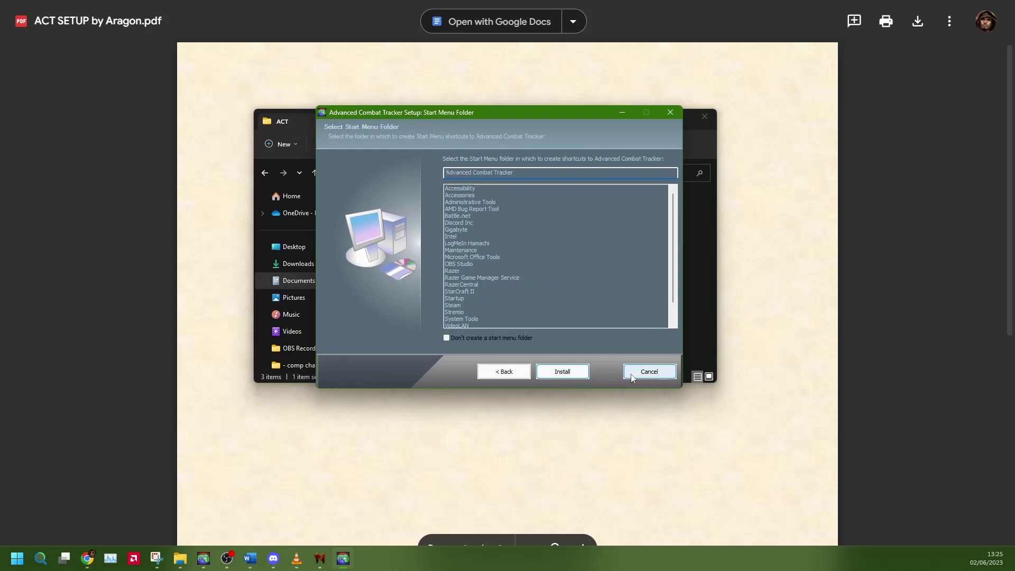
click(649, 372)
click(532, 324)
- Switch to Advanced Combat Tracker using the ACTx86 shortcut in the Desktop folder
click(302, 248)
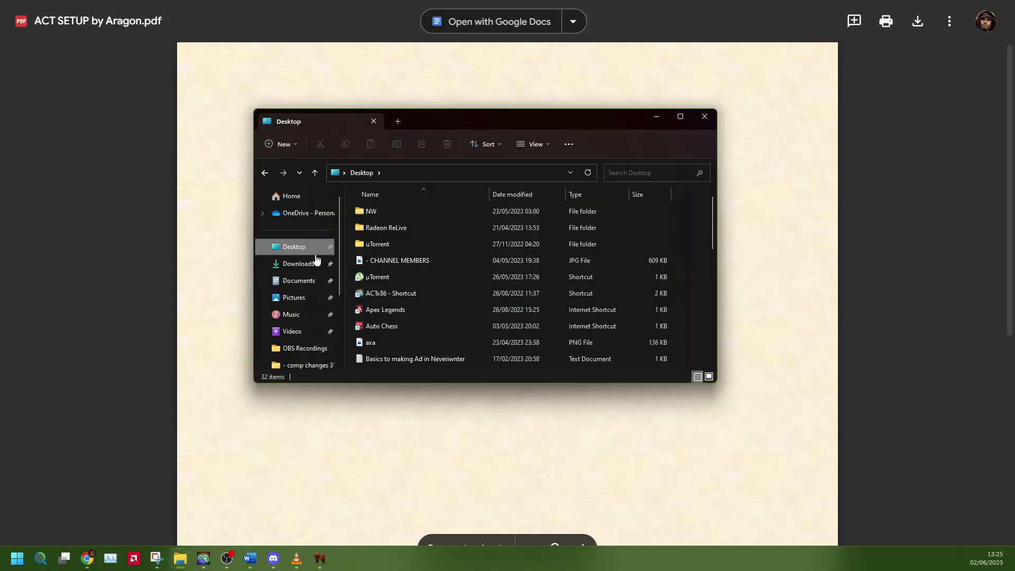
click(386, 295)
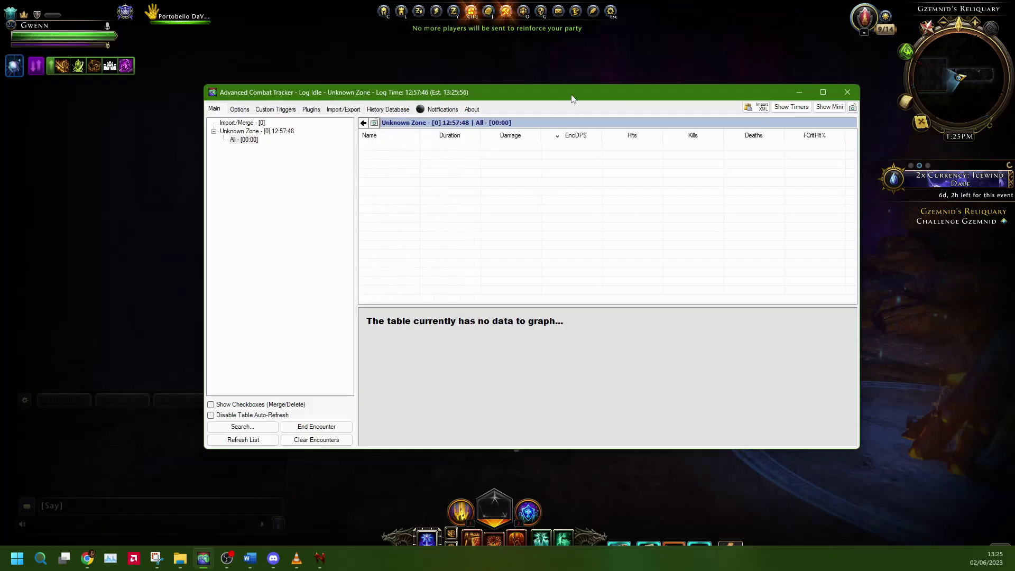
drag(571, 95, 574, 96)
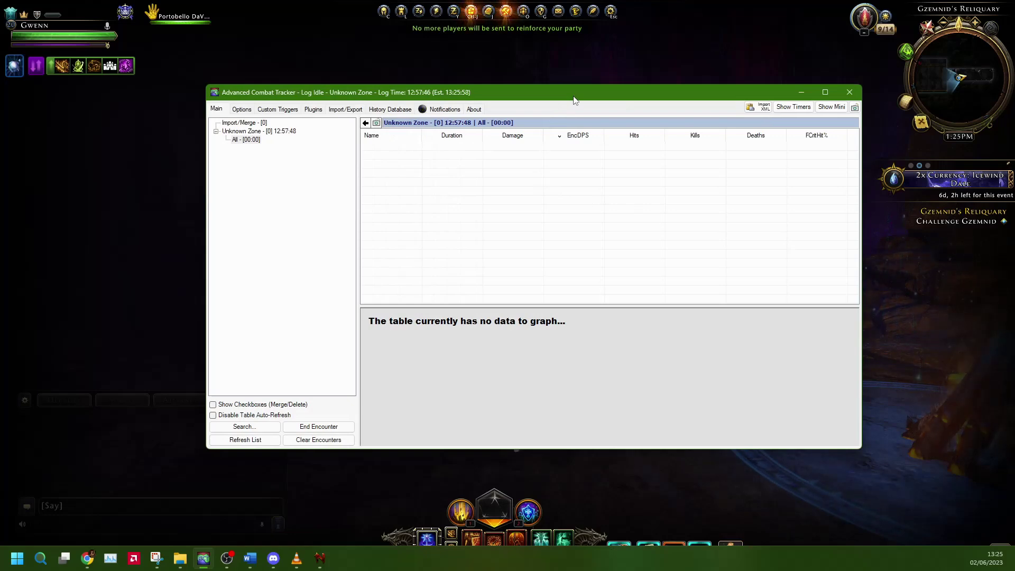
- Start importing ACT settings from the Configuration Import/Export options
click(237, 109)
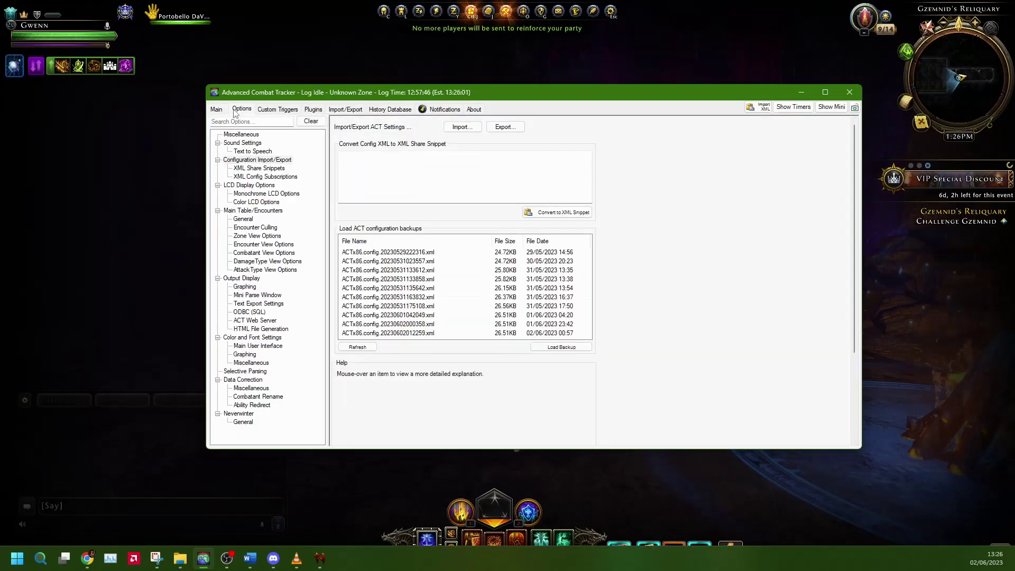
click(253, 161)
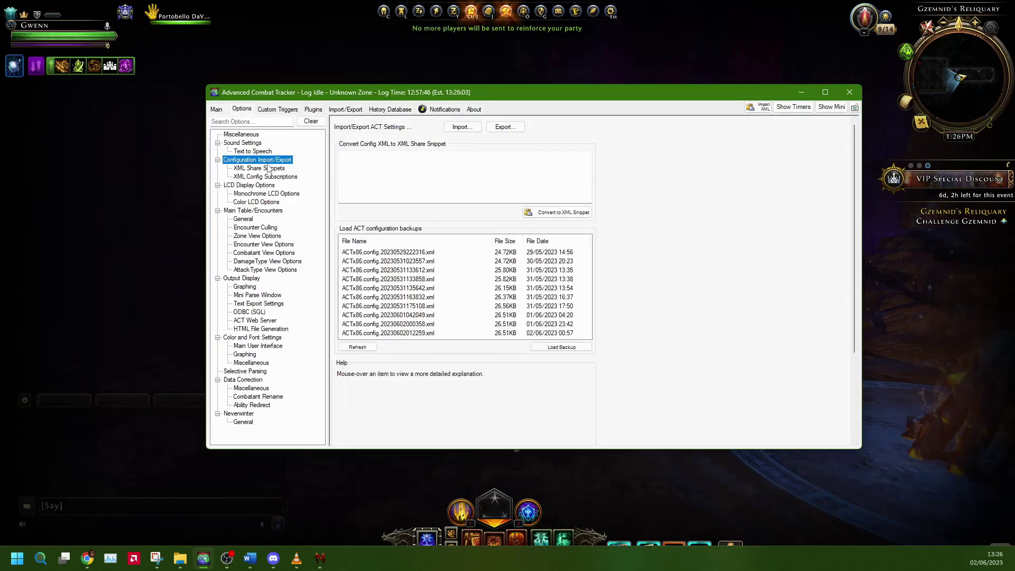
click(256, 138)
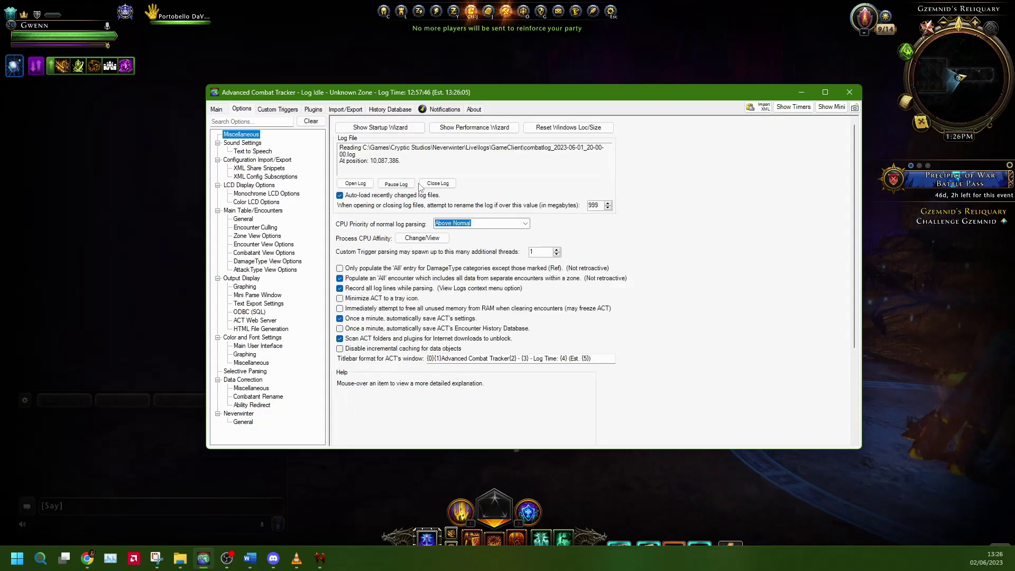
click(244, 160)
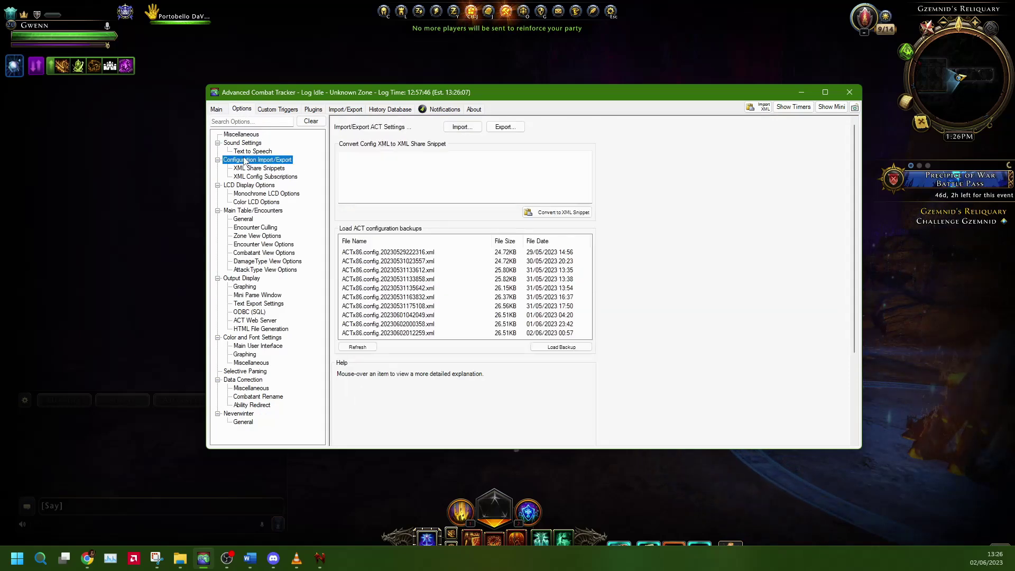
click(458, 129)
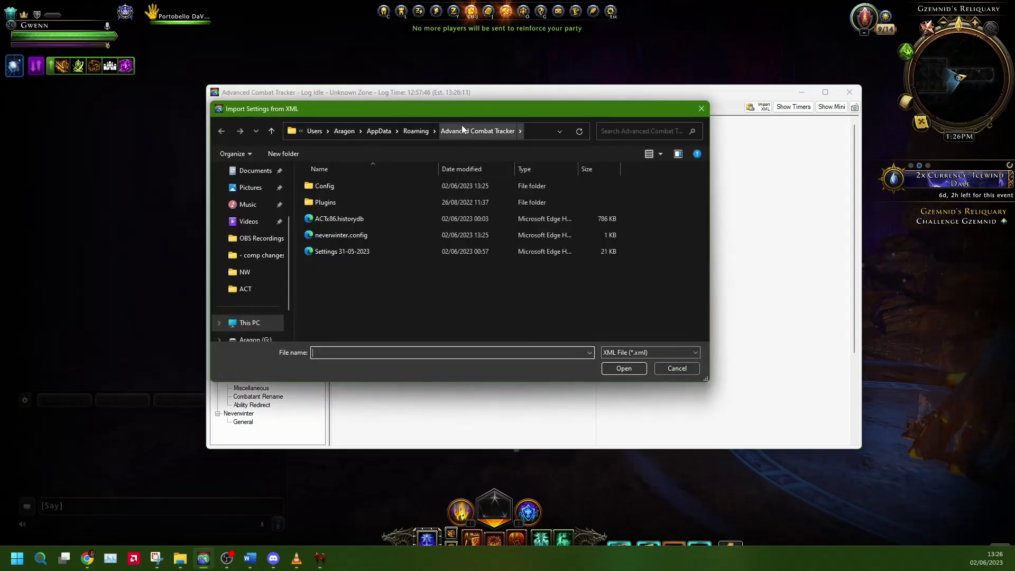
- Import the ACT settings file dated 02-06-2023 from the Settings folder inside Documents > ACT
drag(477, 113, 592, 111)
scroll(377, 220, up, 2)
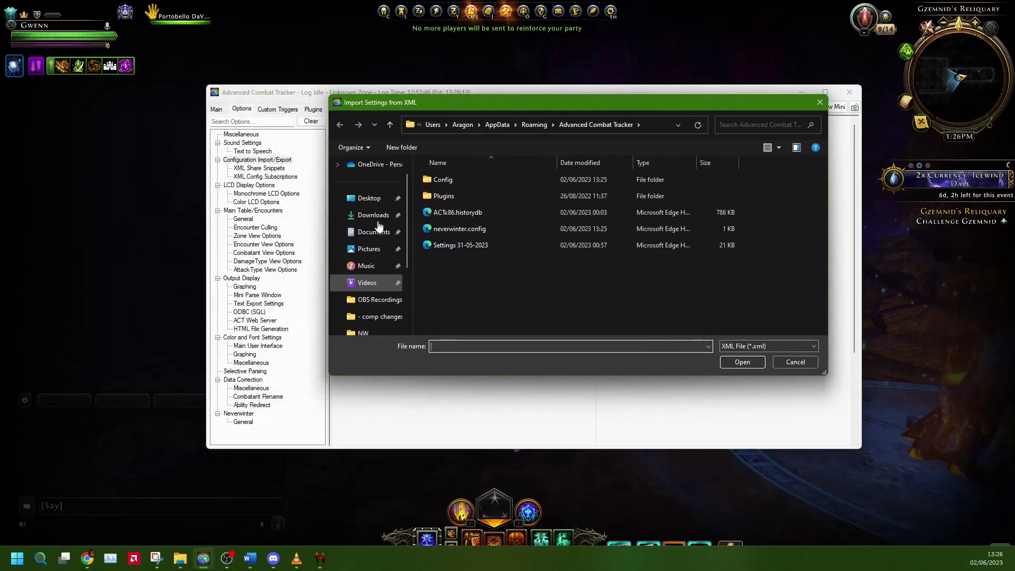
click(373, 233)
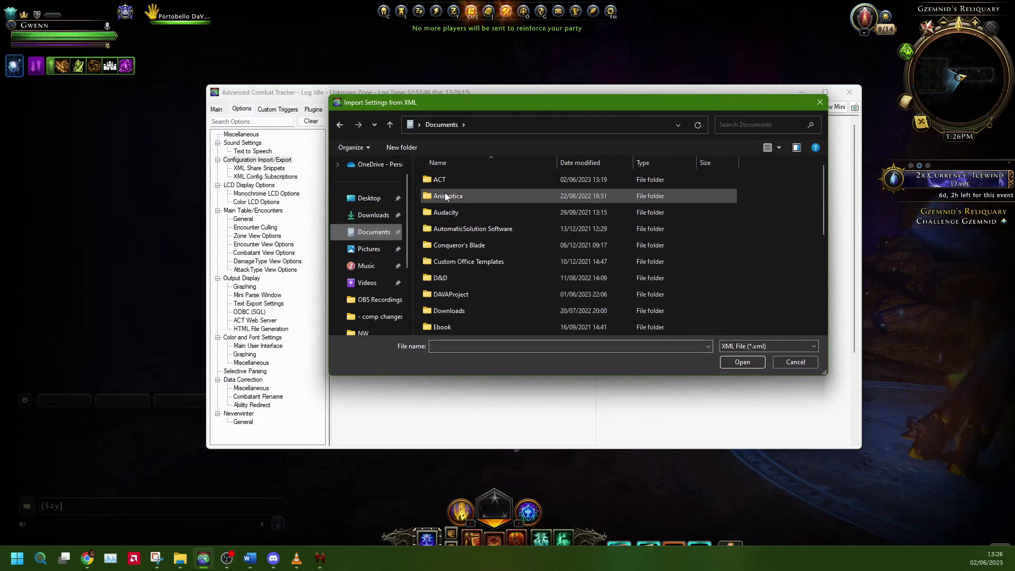
double_click(446, 184)
double_click(446, 183)
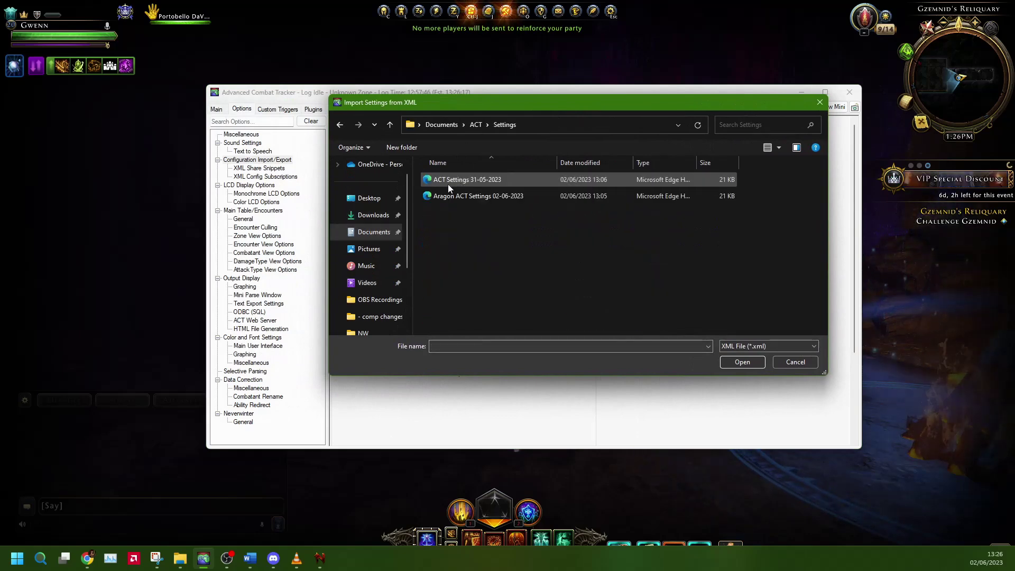
click(455, 196)
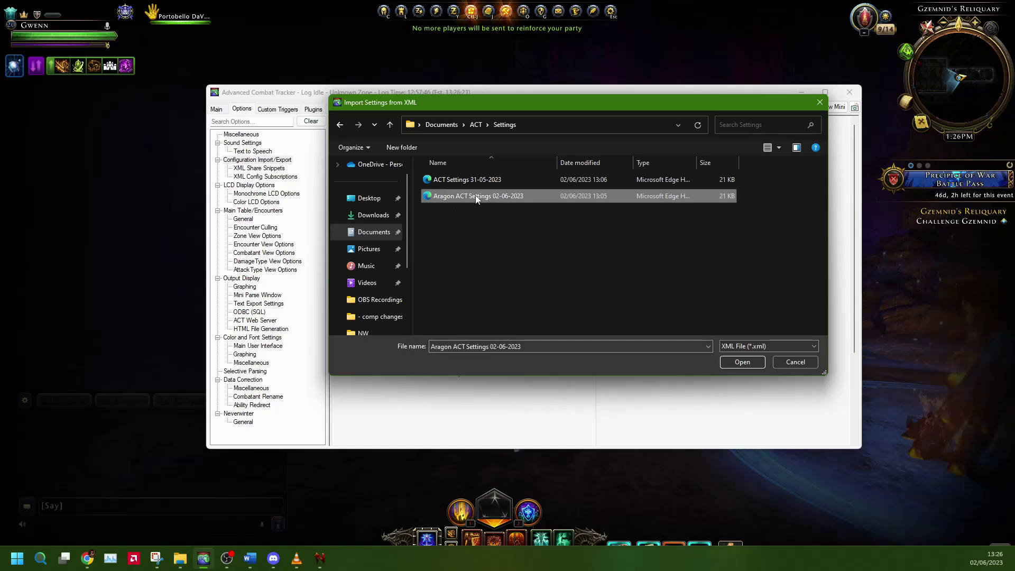
click(725, 366)
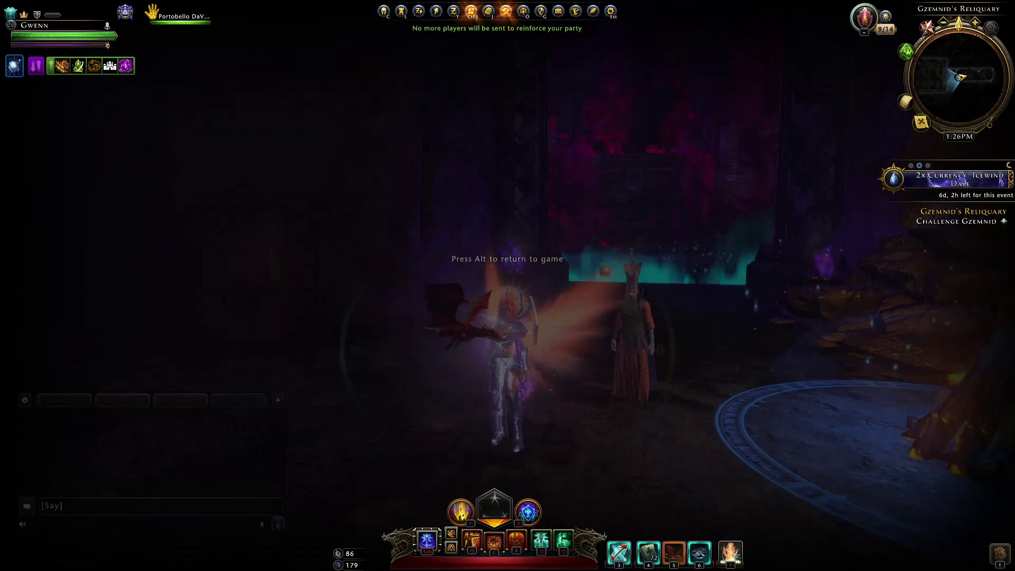
drag(1014, 141, 607, 101)
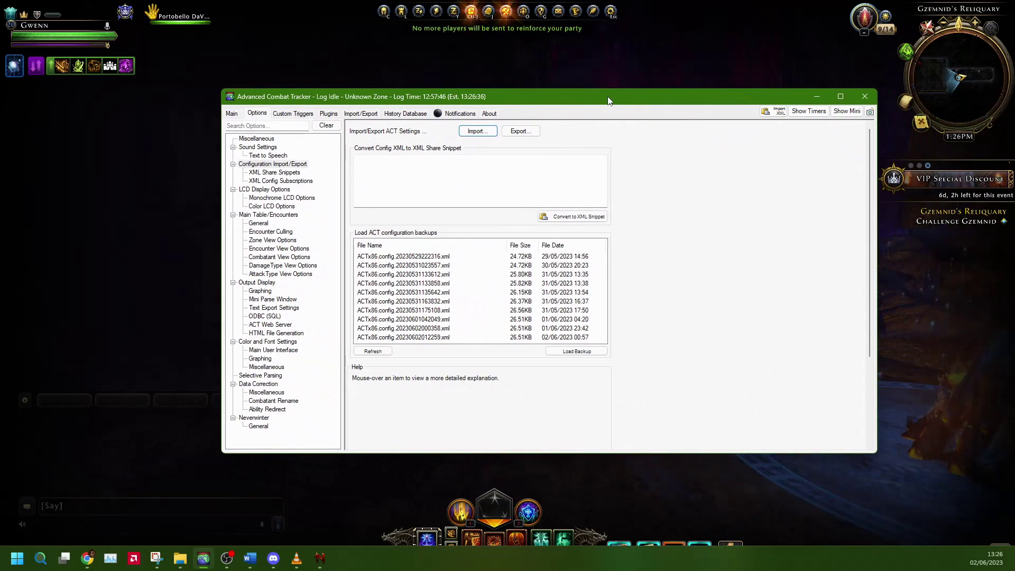
- Try to add and enable the Neverwinter.cs plugin from the Documents > ACT folder, and dismiss the error
click(328, 114)
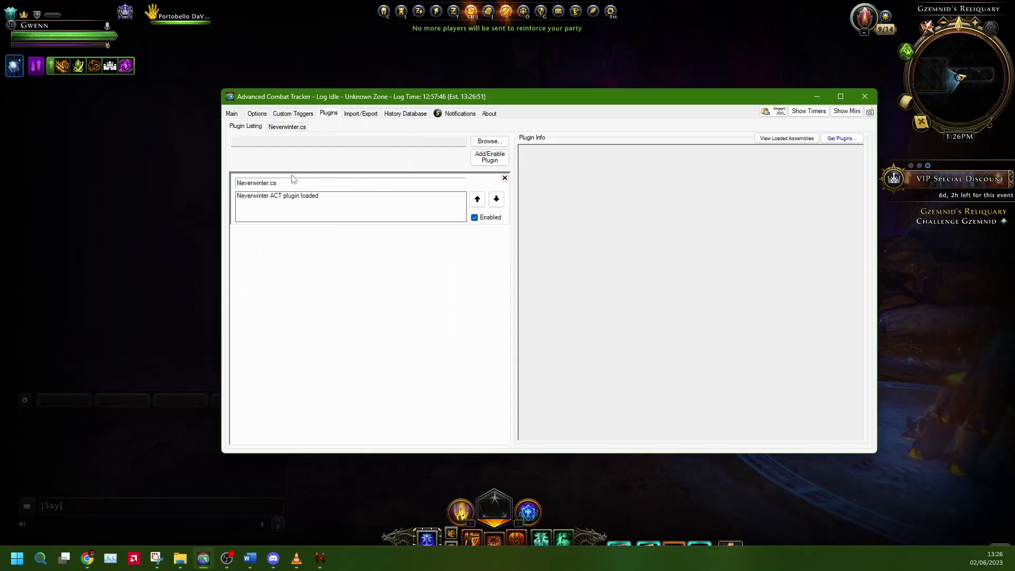
click(486, 146)
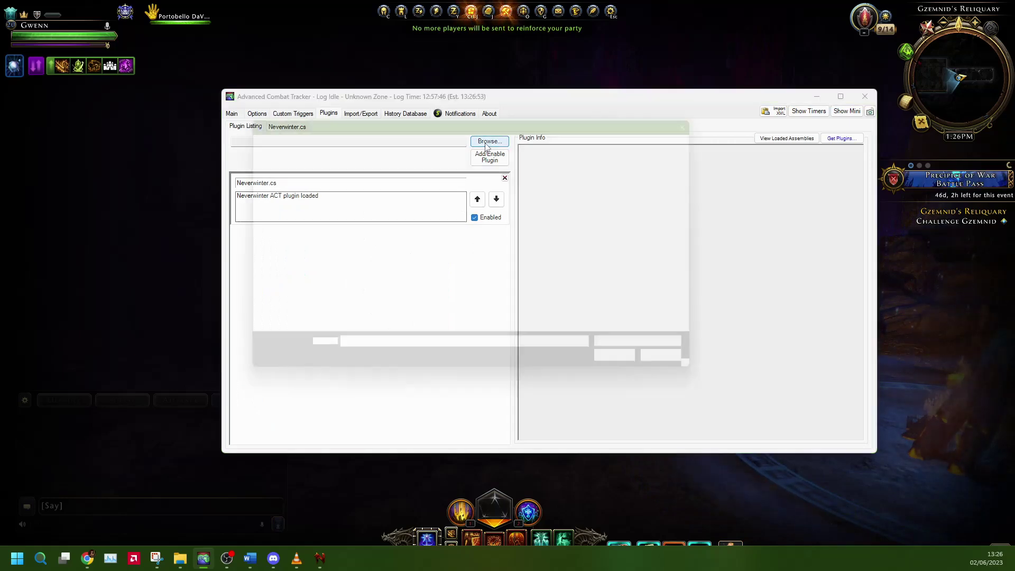
click(356, 227)
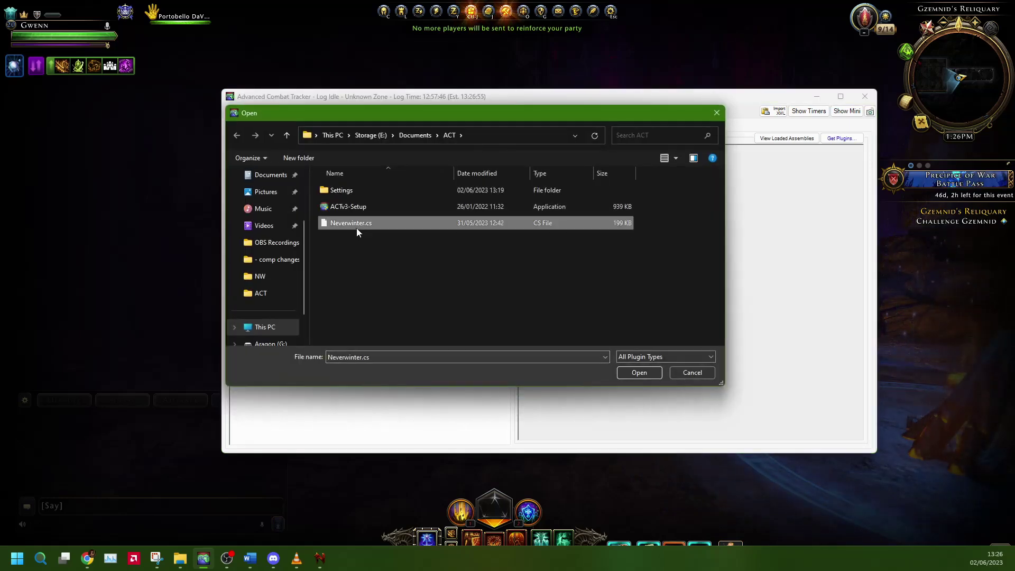
click(649, 376)
click(490, 158)
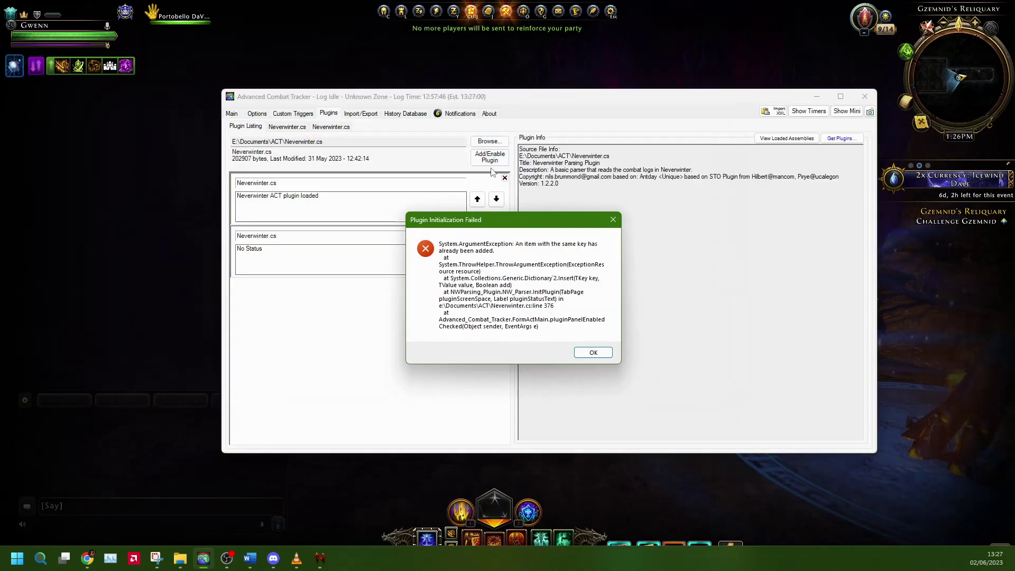
click(593, 352)
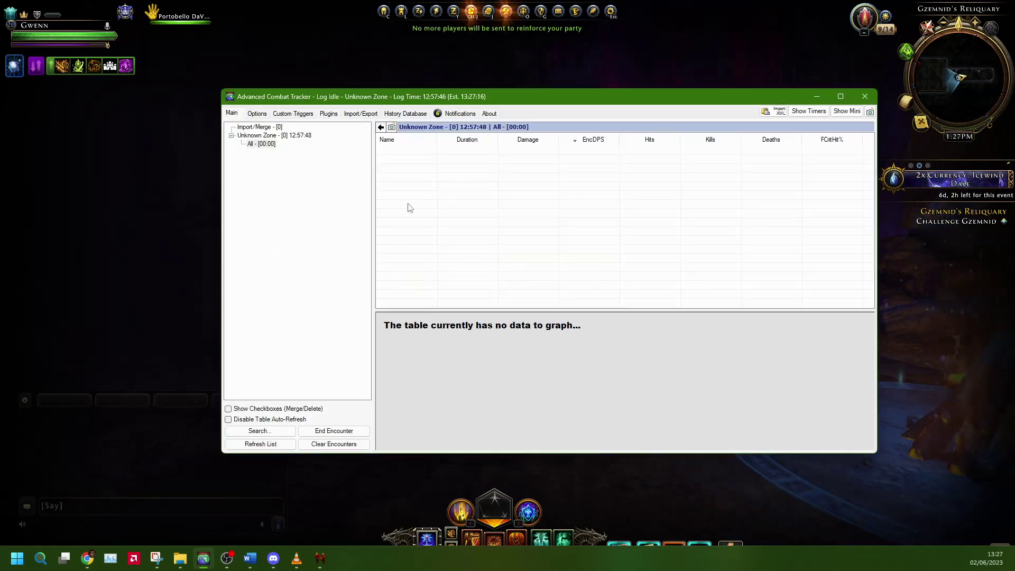
- Switch to Neverwinter and turn on combat logging with the chat command /combatlog 1
click(78, 171)
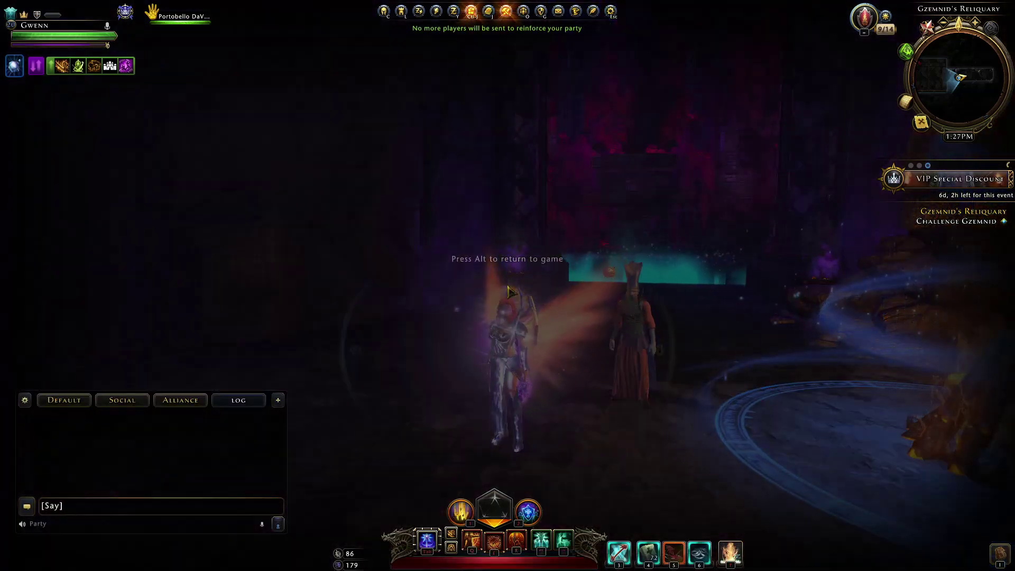
text(/combat)
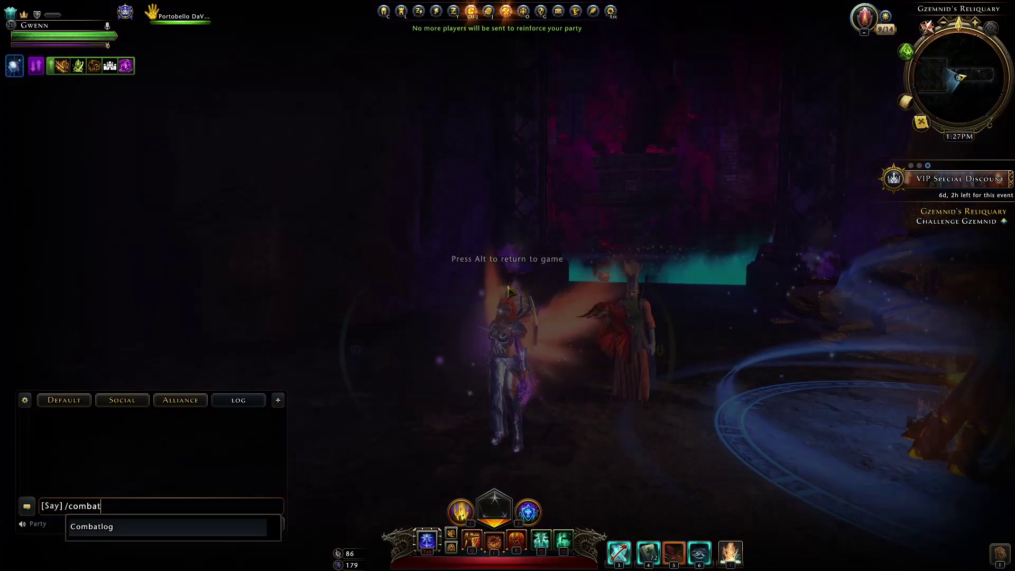
text(log )
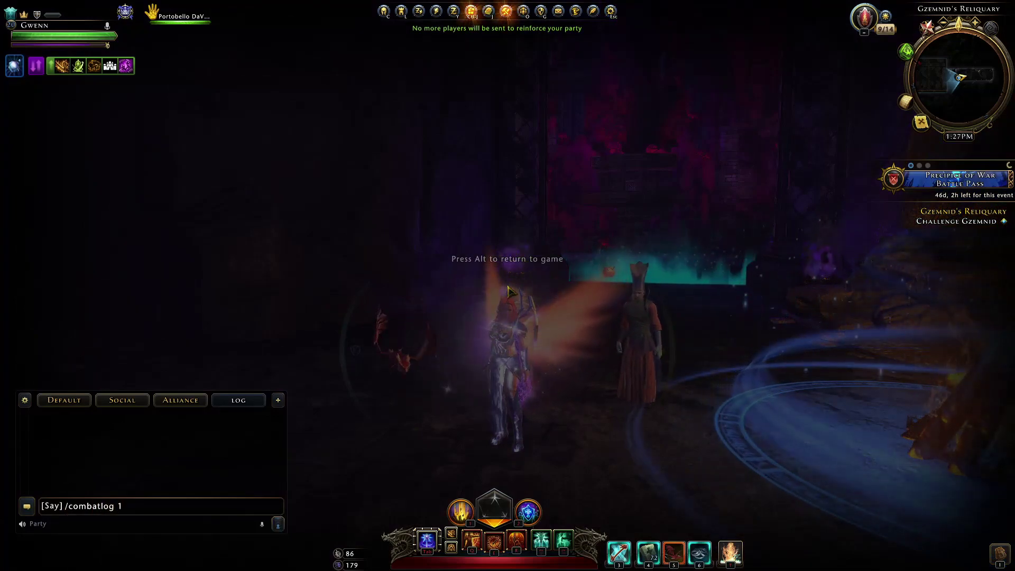
text(1)
key(Return)
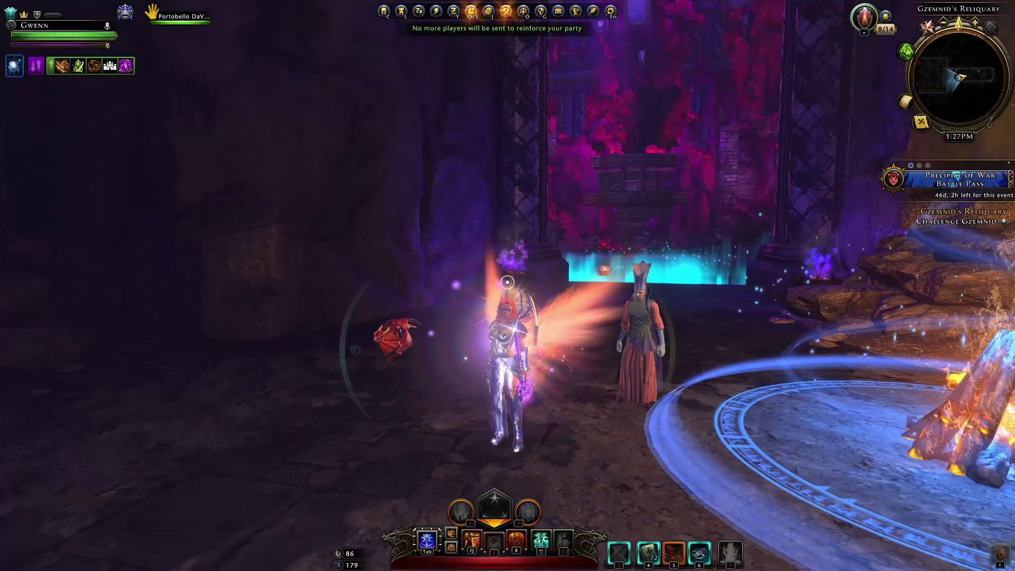
- Challenge Gzemnid and fight the minotaur Euphorbos to generate combat log entries for the tracker
key(w)
key(w)
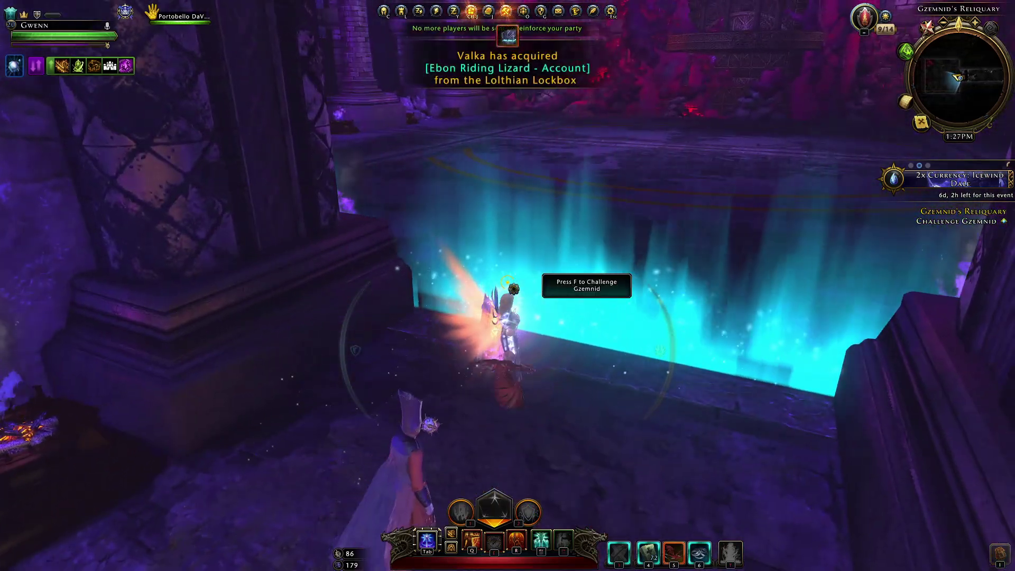
key(f)
key(w)
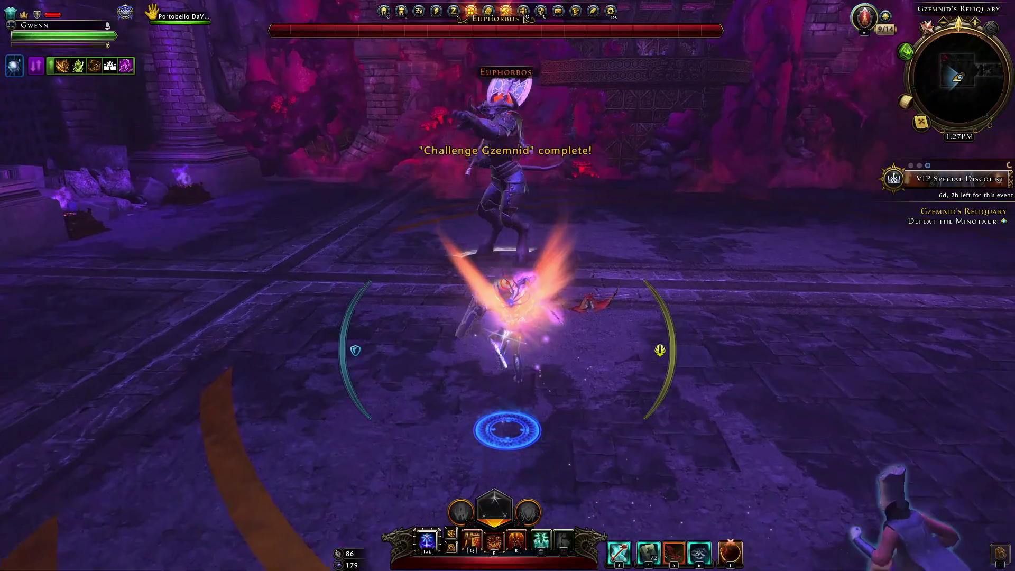
key(shift)
click(507, 281)
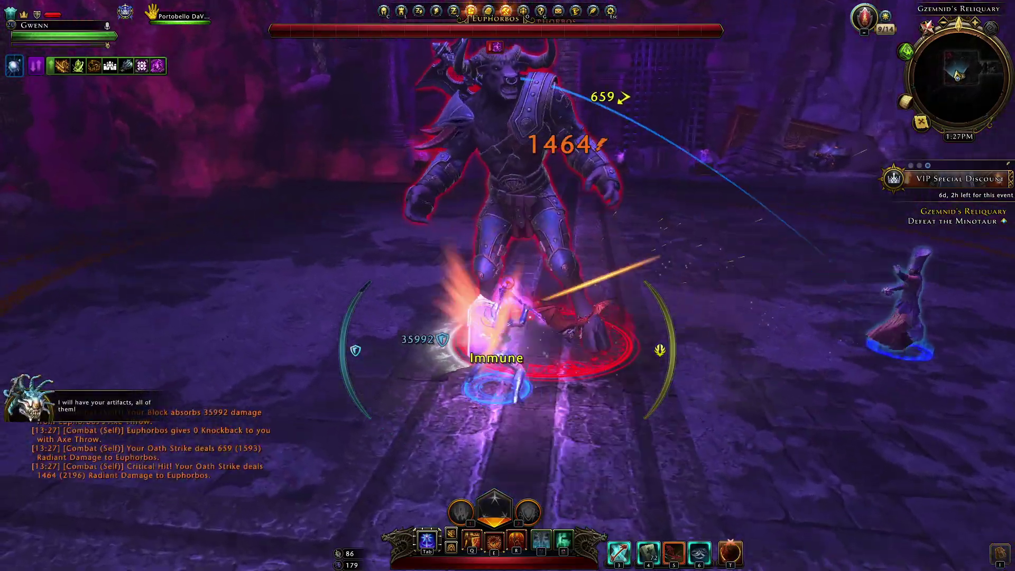
click(507, 282)
key(shift)
key(alt)
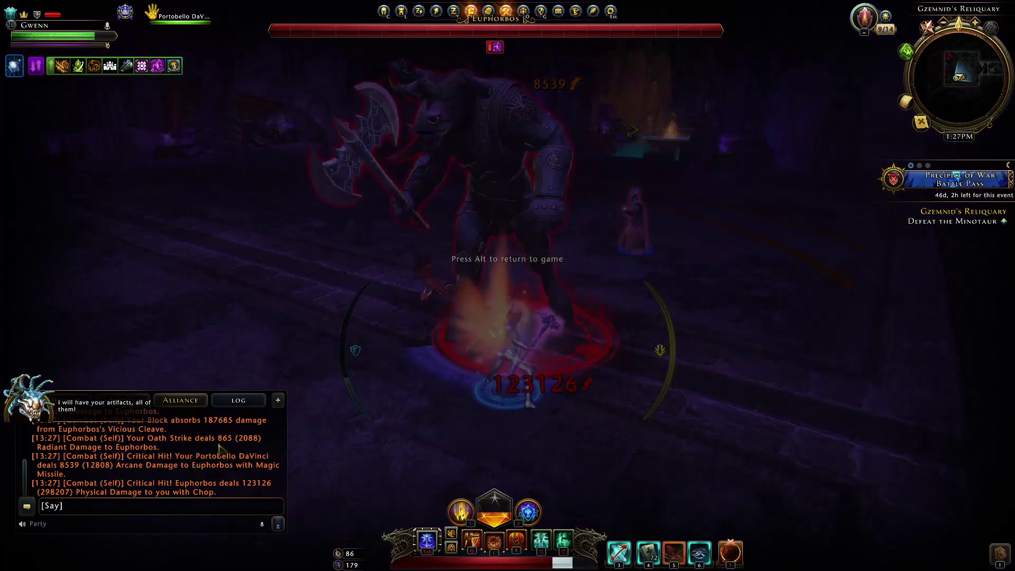
key(alt)
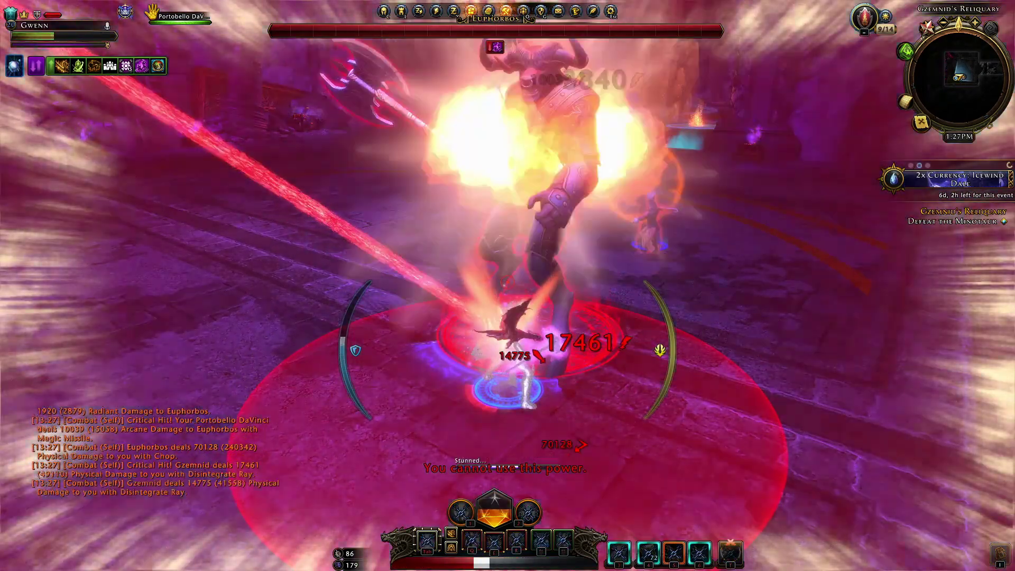
key(q)
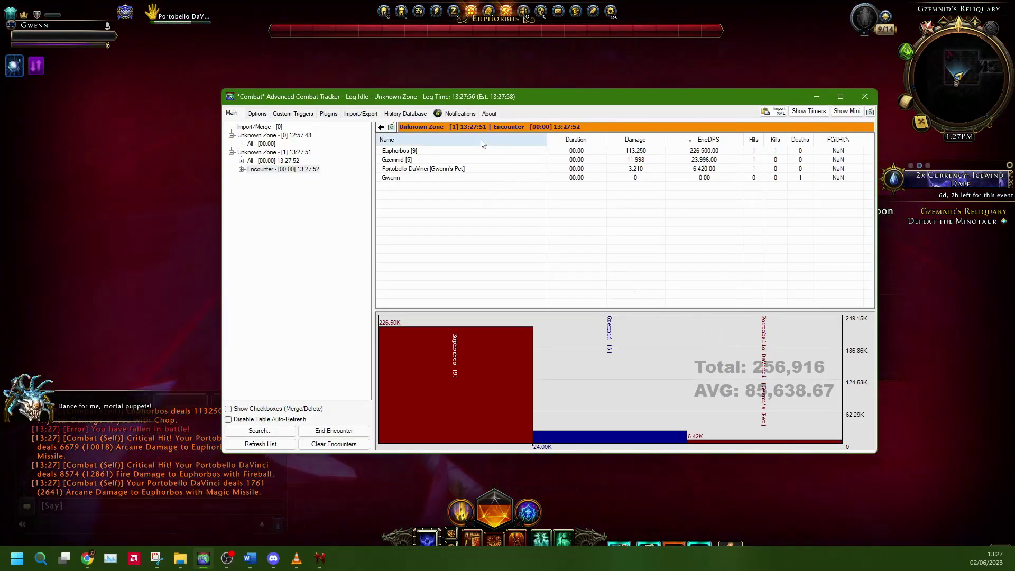
- Start opening a log file from the Miscellaneous options of Advanced Combat Tracker and select Combatlog_2022-09-15_16-00-00 in the GameClient folder
click(439, 164)
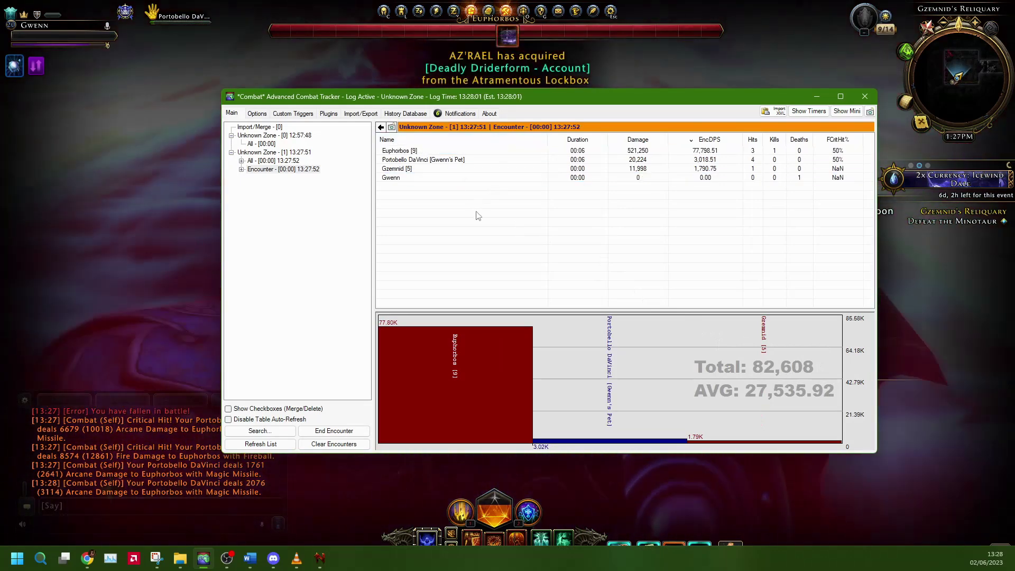
click(257, 113)
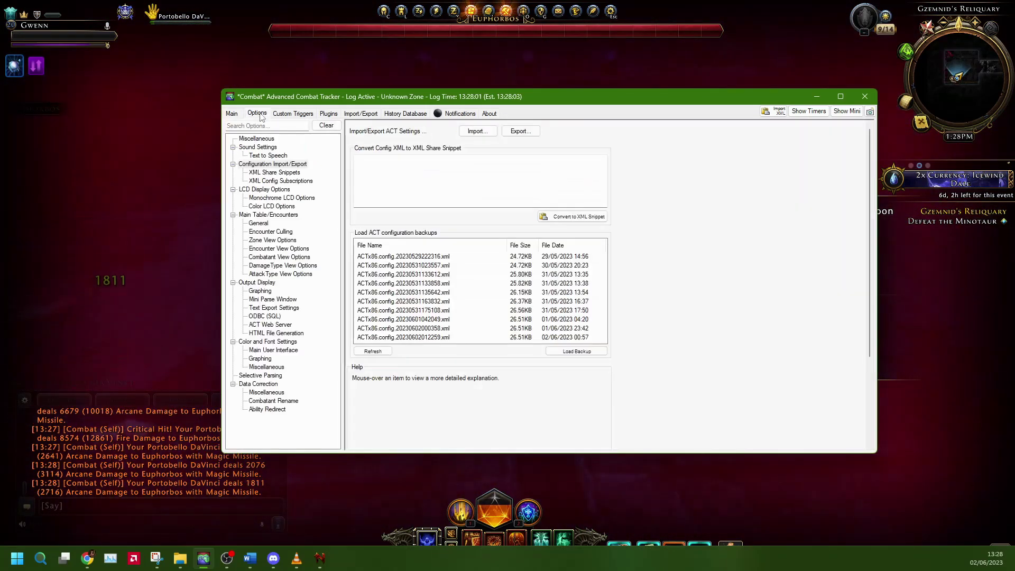
click(263, 140)
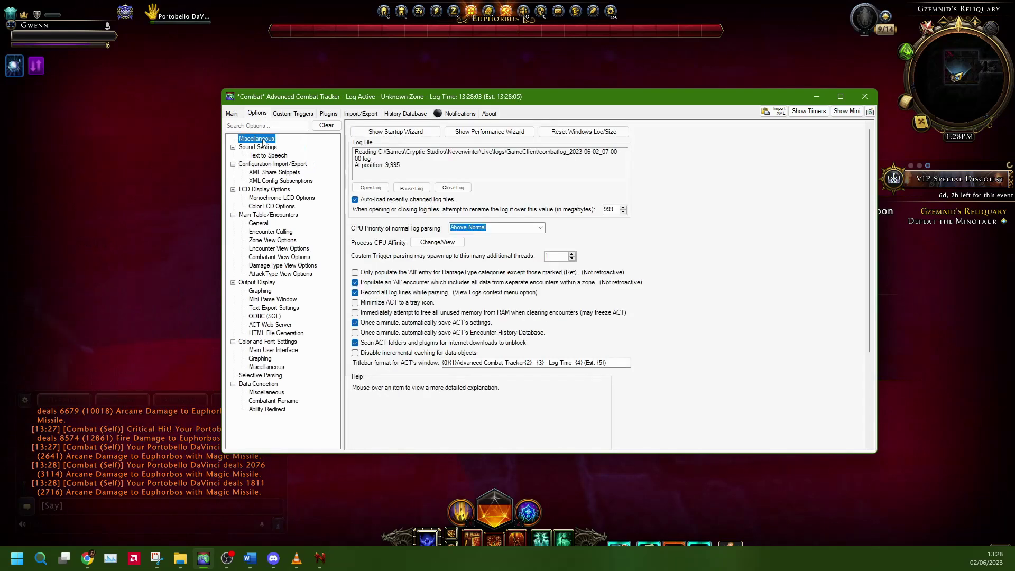
click(370, 188)
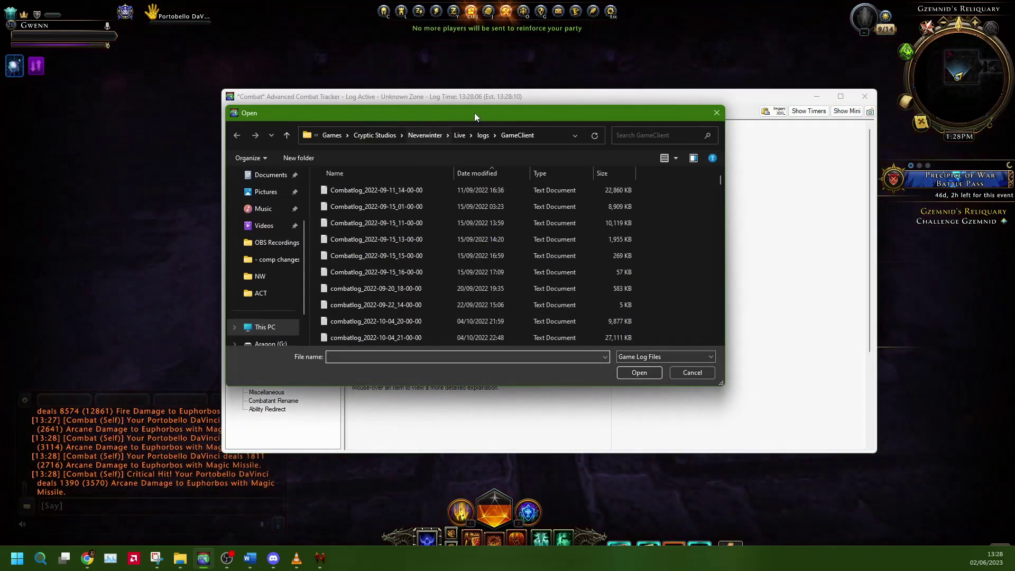
drag(474, 112, 502, 106)
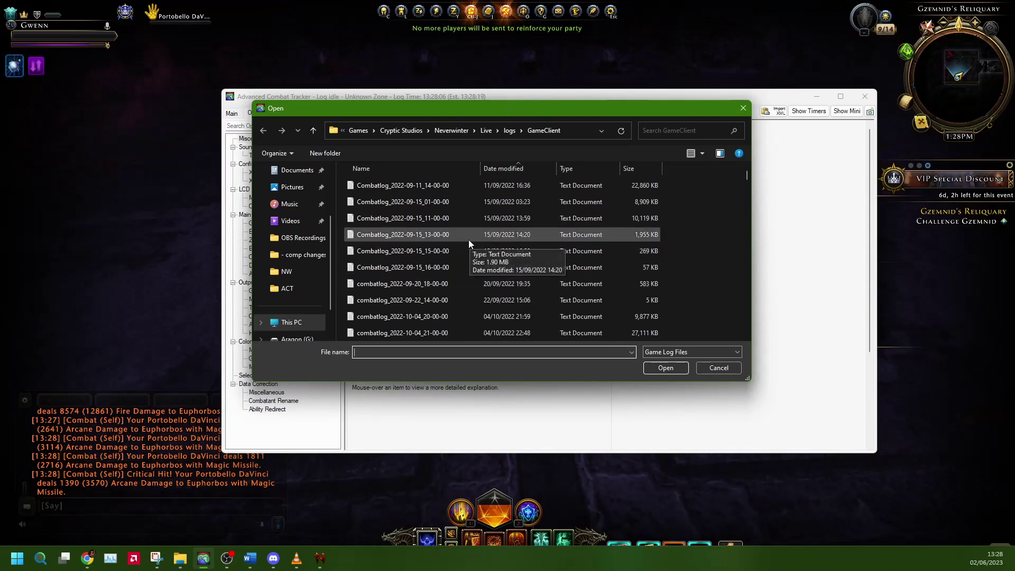
click(472, 267)
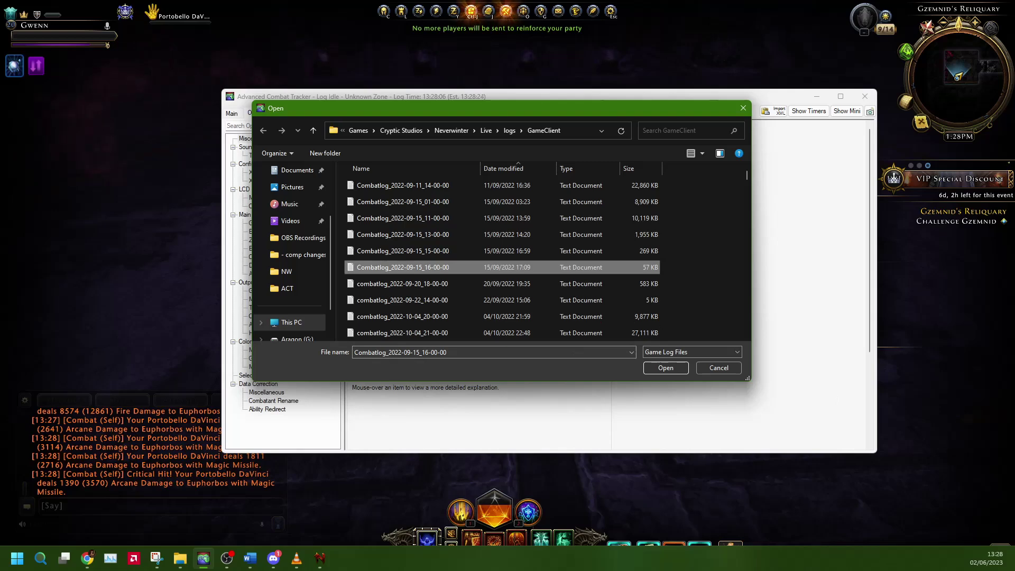
- Switch to File Explorer, search This PC for "cryptic studios" and open the Cryptic Studios folder
key(alt+Tab)
drag(642, 123, 561, 112)
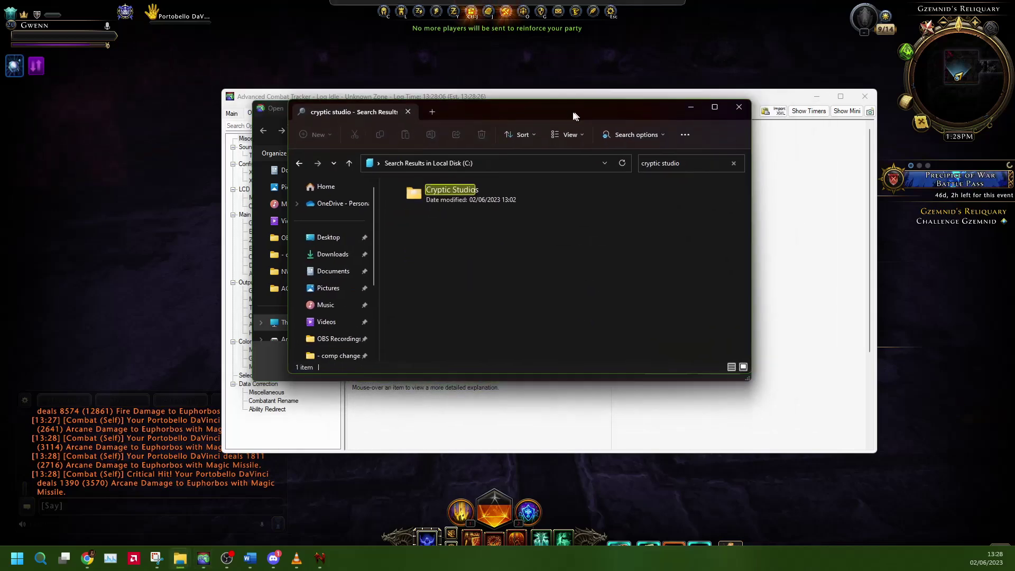
click(312, 339)
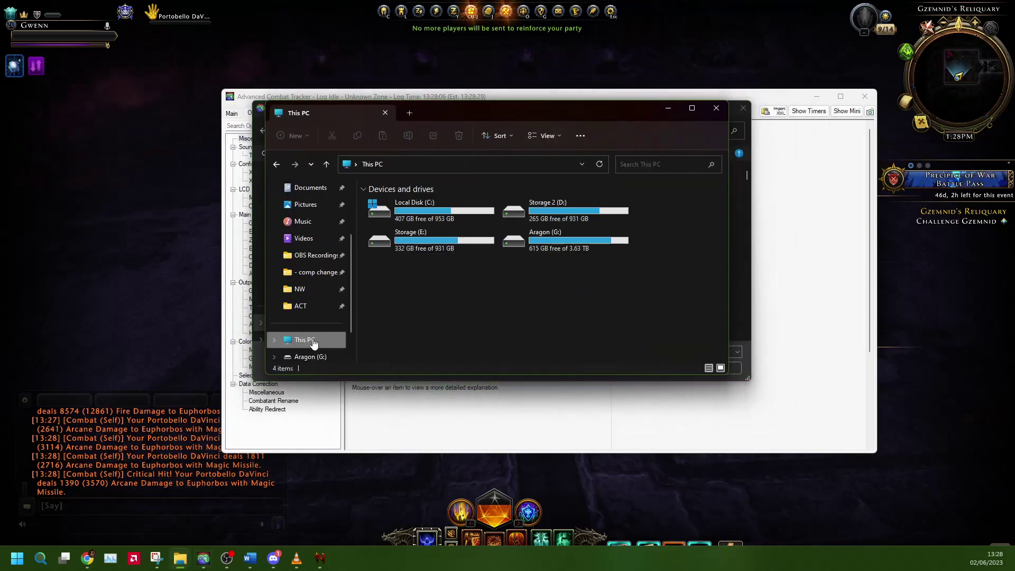
click(660, 166)
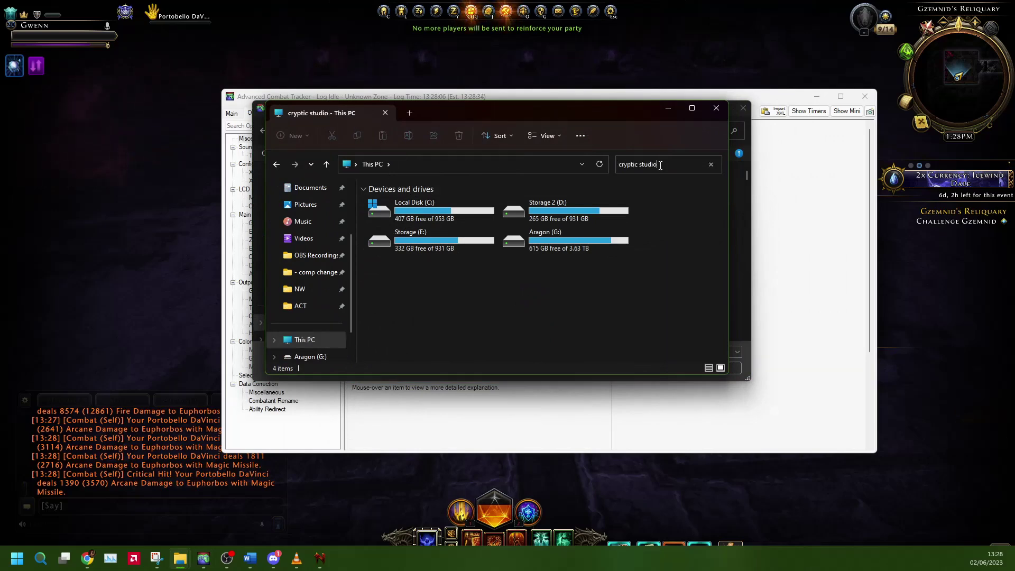
text(s)
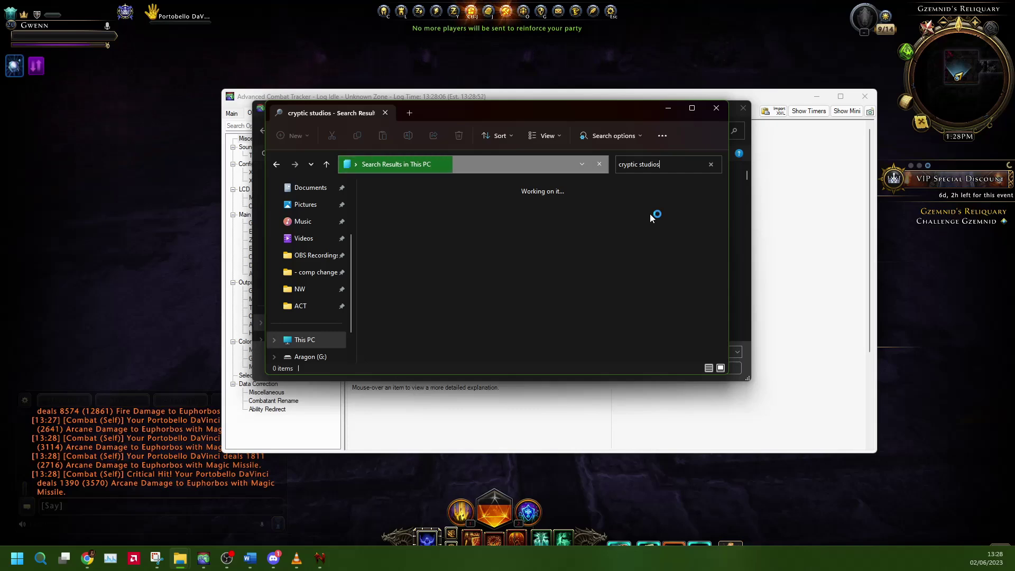
double_click(487, 200)
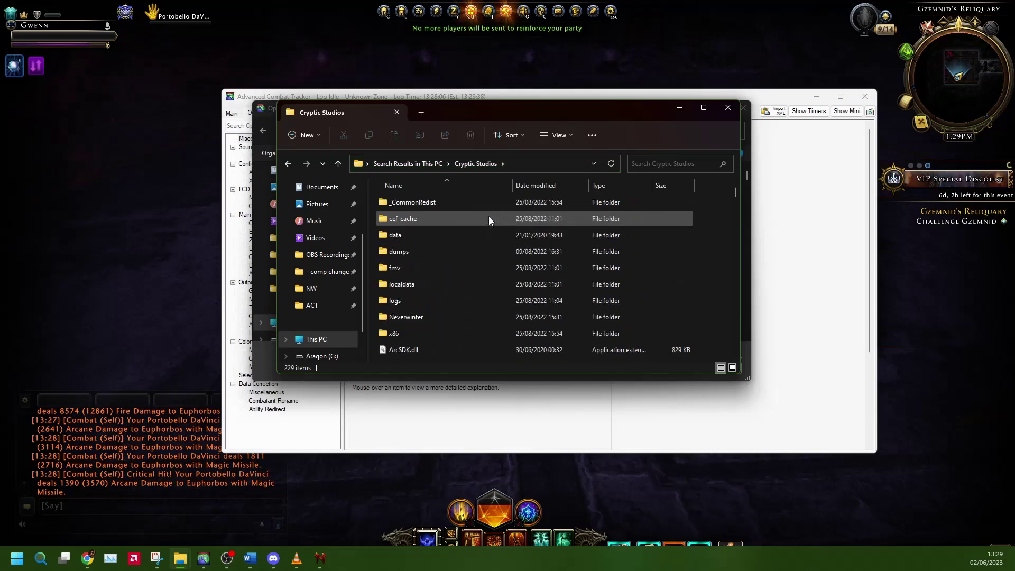
- Navigate from the Cryptic Studios folder through Neverwinter, Live and logs into the GameClient folder
double_click(418, 316)
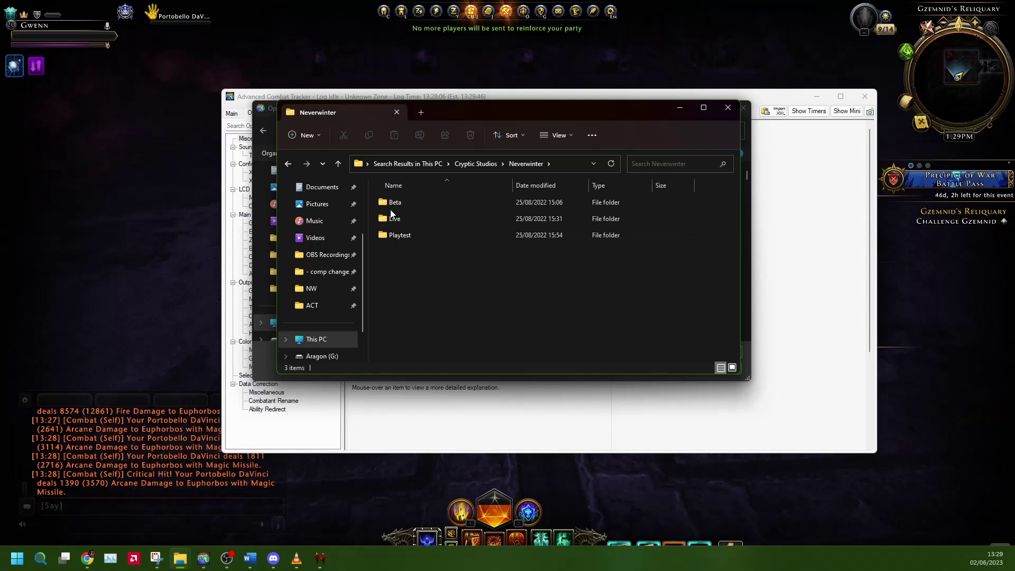
click(402, 223)
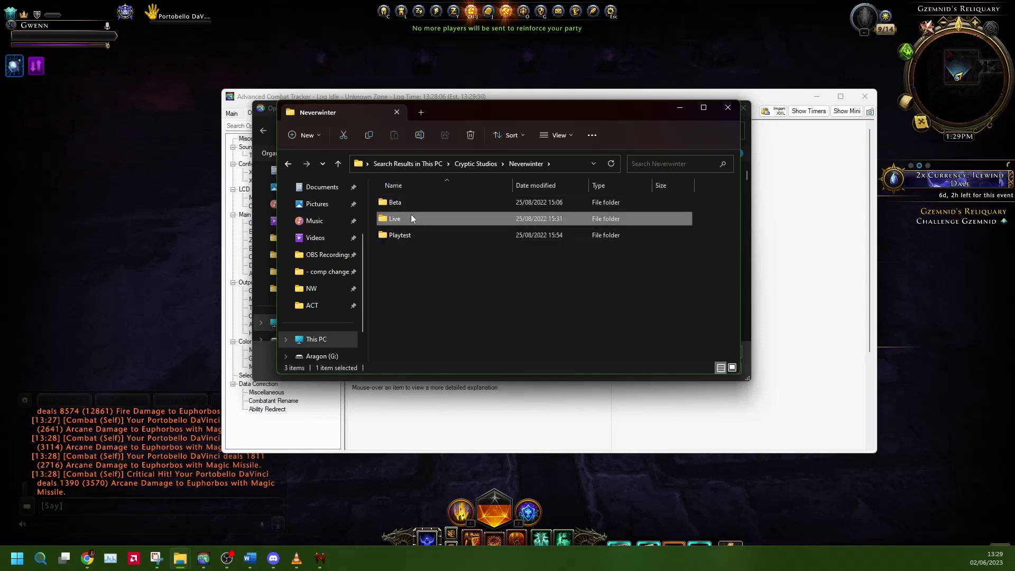
click(420, 234)
click(487, 306)
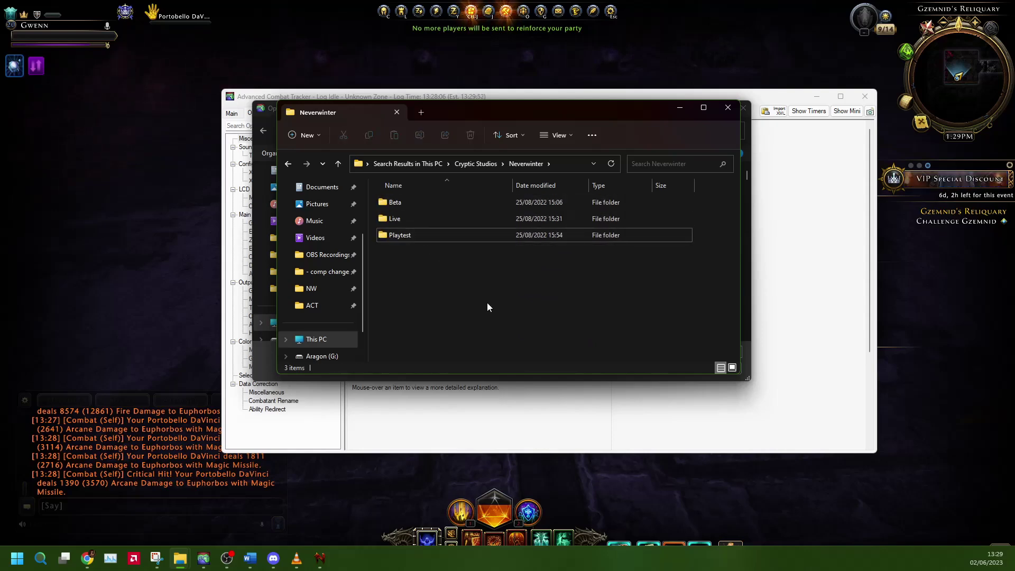
double_click(388, 218)
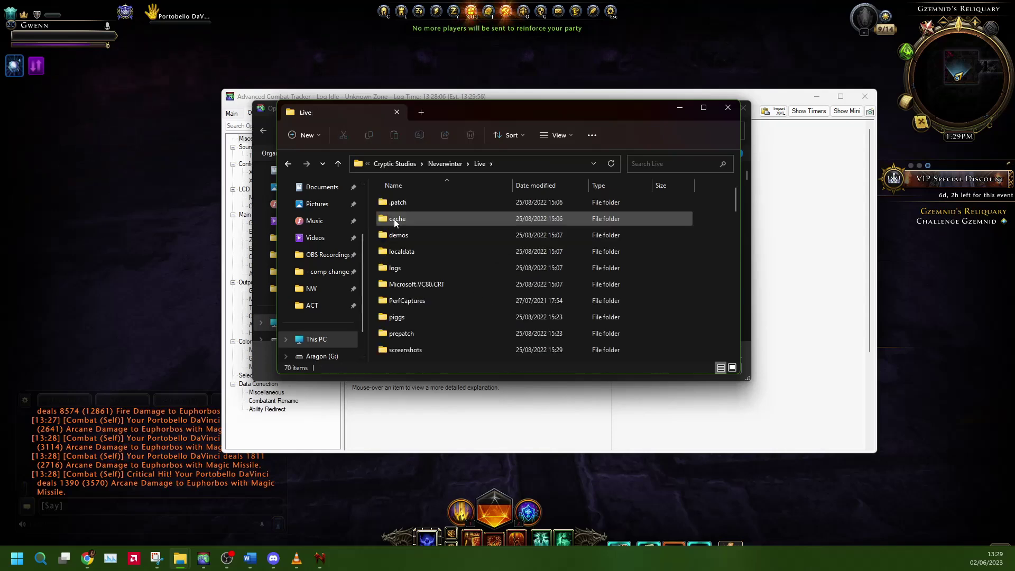
double_click(402, 266)
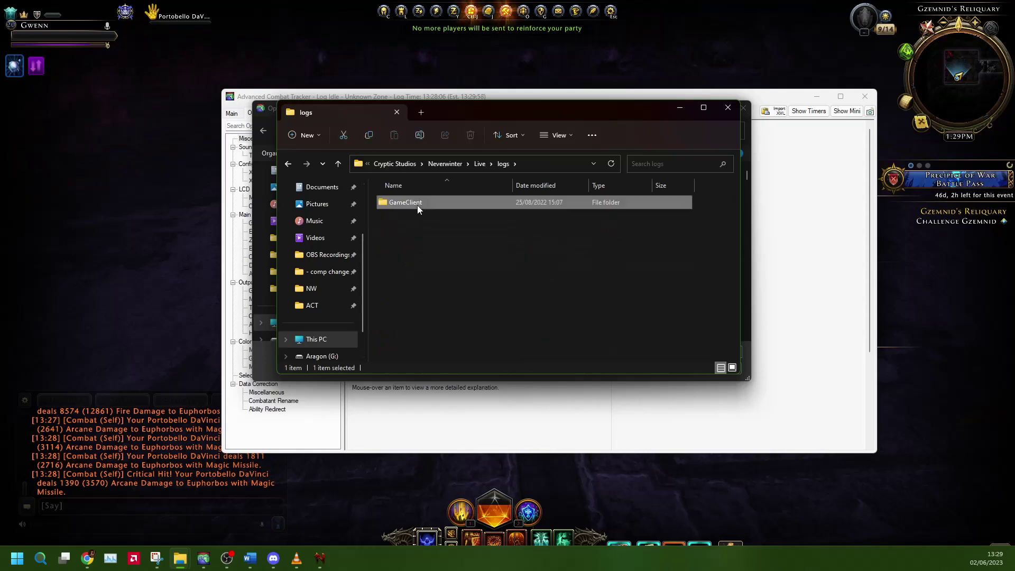
double_click(417, 204)
- Look through the combat logs in the GameClient folder for the most recent one and select combatlog_2023-06-02_07-00-00
scroll(430, 275, down, 8)
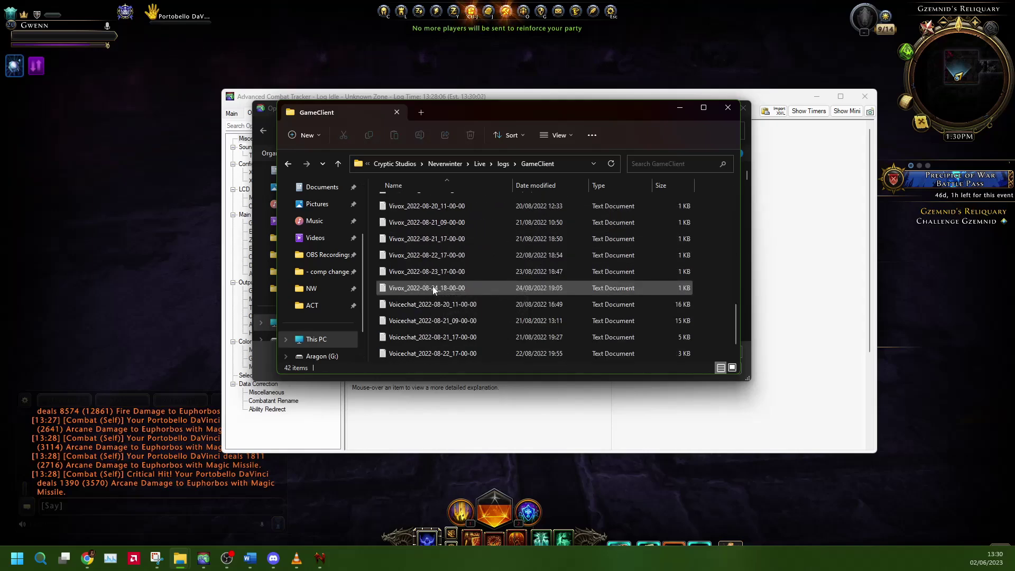
scroll(434, 291, up, 6)
scroll(435, 295, up, 3)
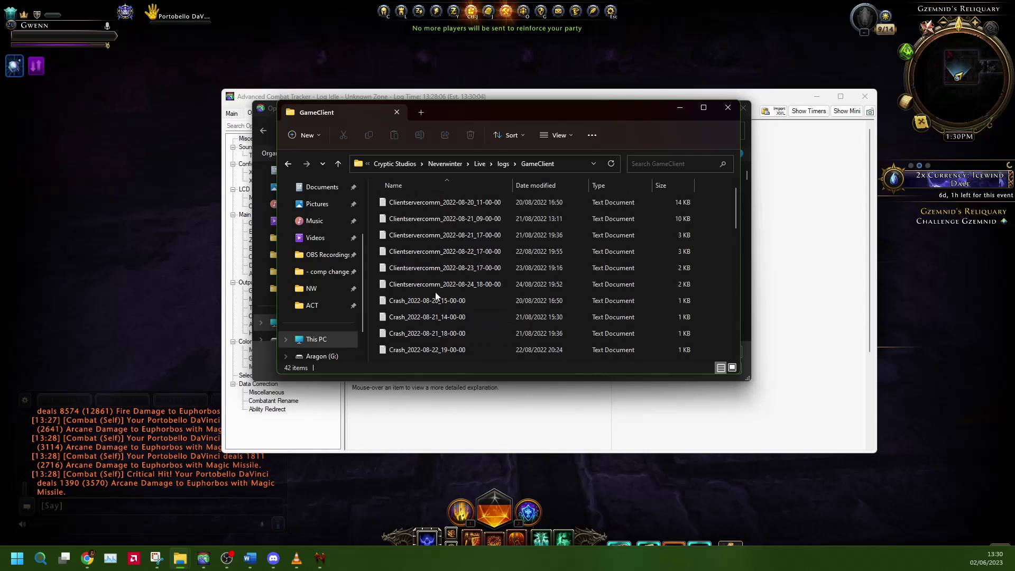
scroll(436, 292, down, 3)
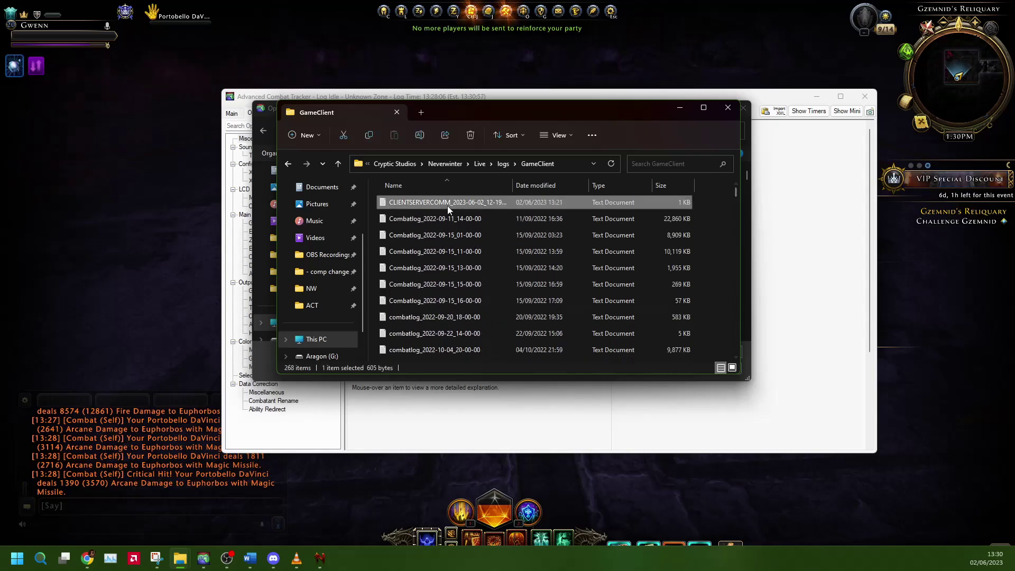
click(463, 219)
click(472, 236)
click(479, 255)
scroll(469, 269, down, 4)
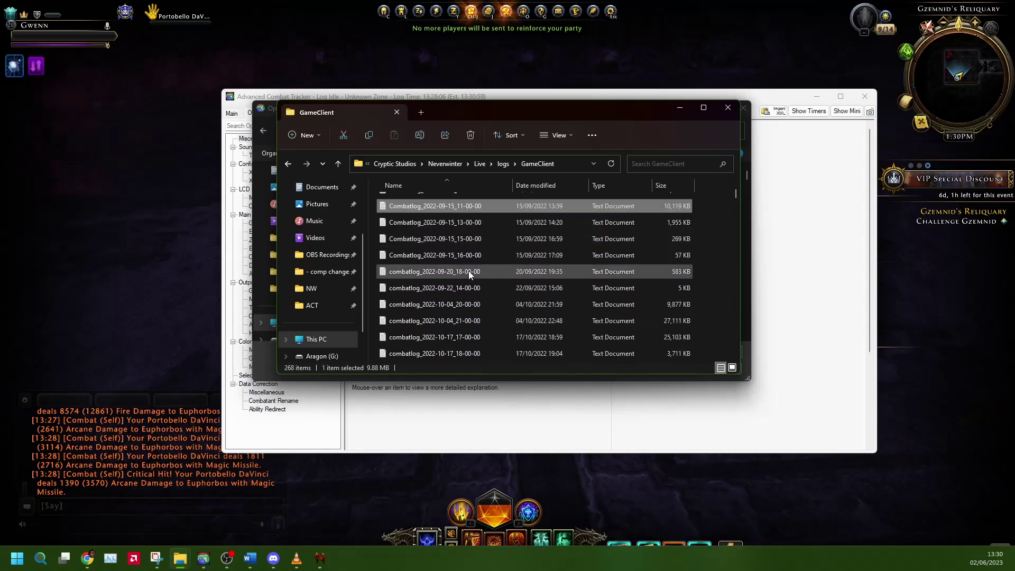
scroll(475, 276, down, 5)
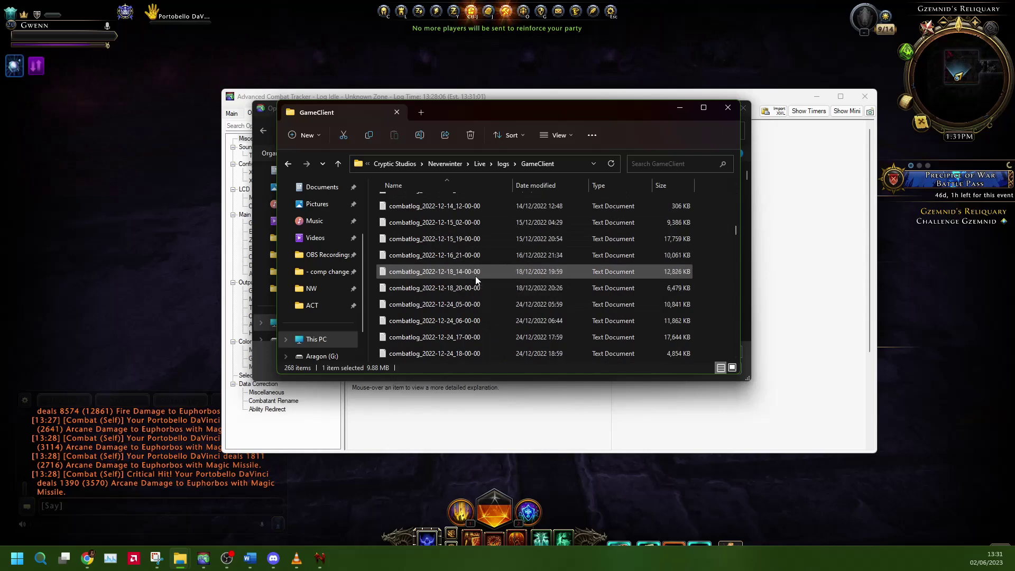
scroll(477, 279, down, 5)
scroll(476, 280, down, 5)
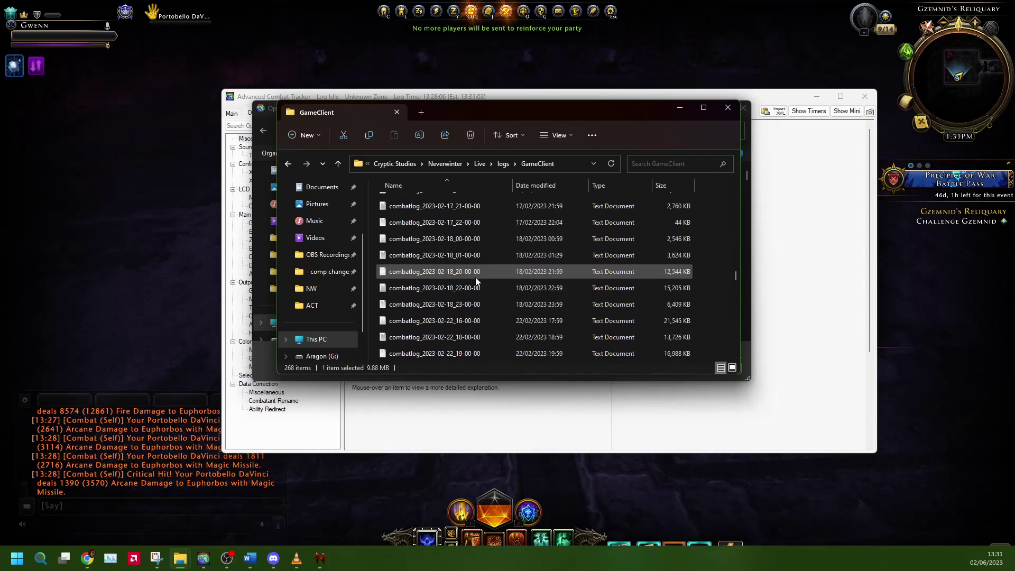
scroll(477, 277, down, 10)
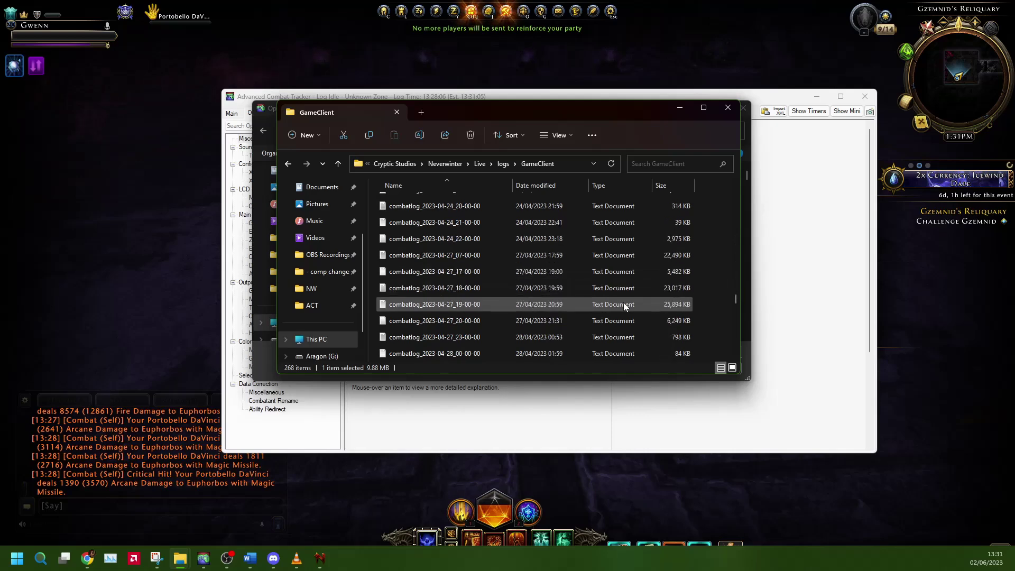
scroll(623, 302, down, 15)
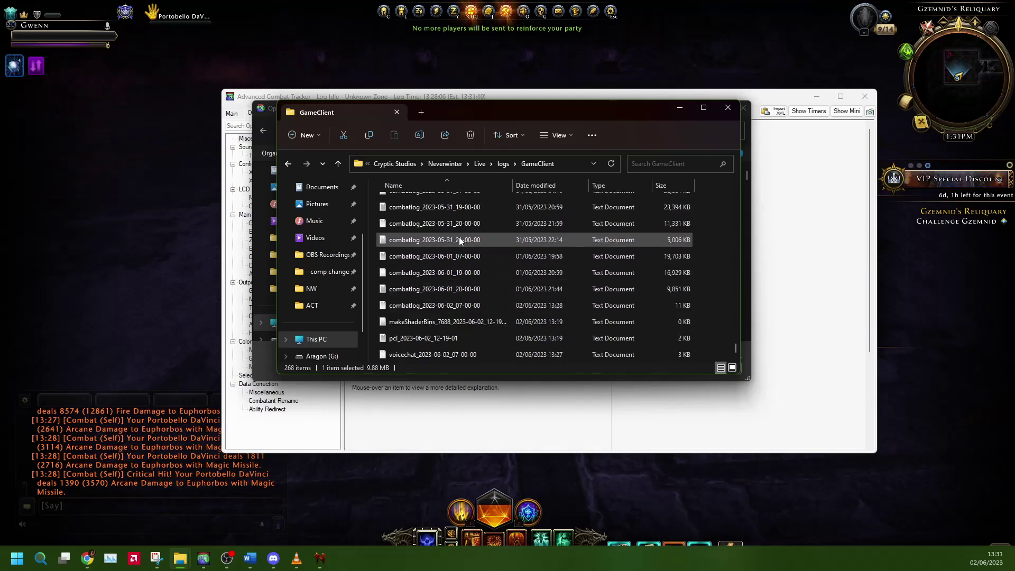
click(459, 305)
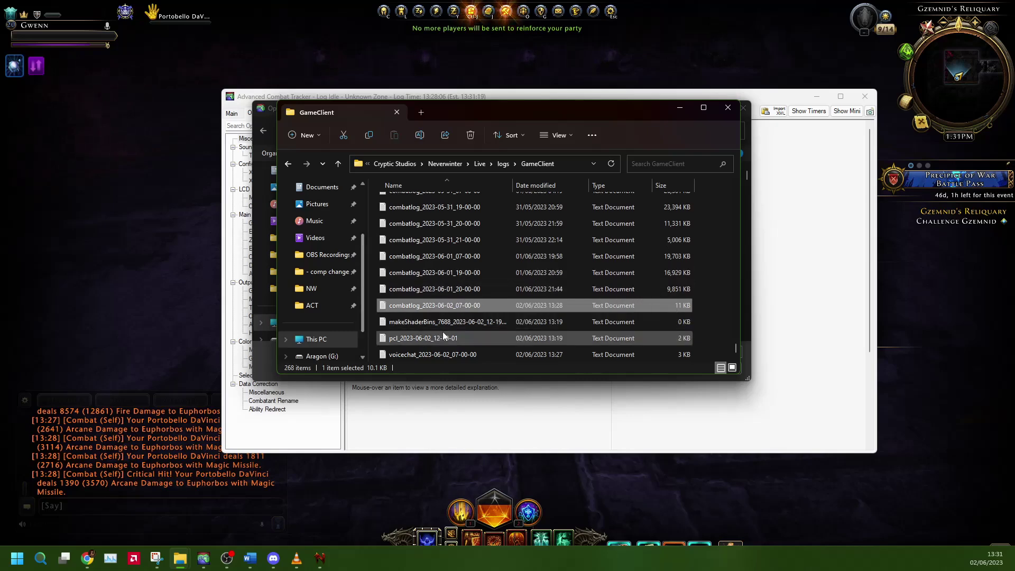
- Return to the Open dialog of Advanced Combat Tracker, open combatlog_2023-06-02_07-00-00 as the log file and show the main encounter view
click(757, 155)
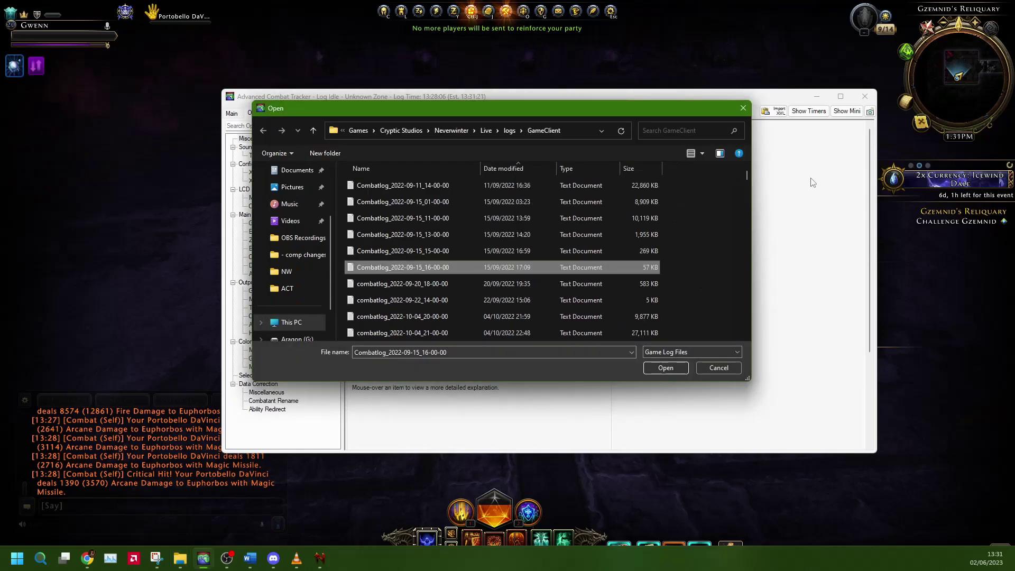
drag(645, 112, 688, 115)
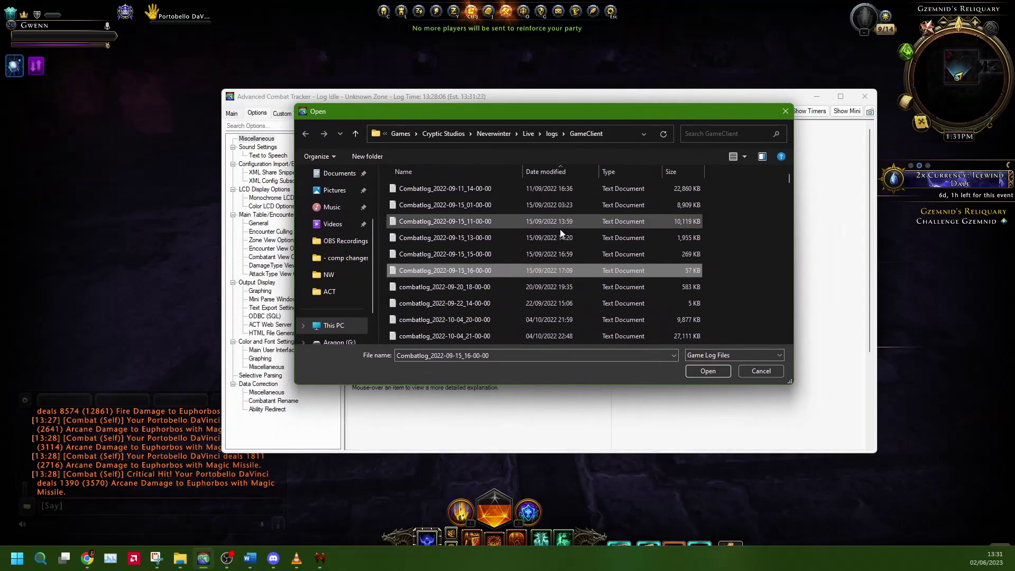
scroll(558, 264, down, 5)
drag(788, 200, 788, 333)
click(516, 339)
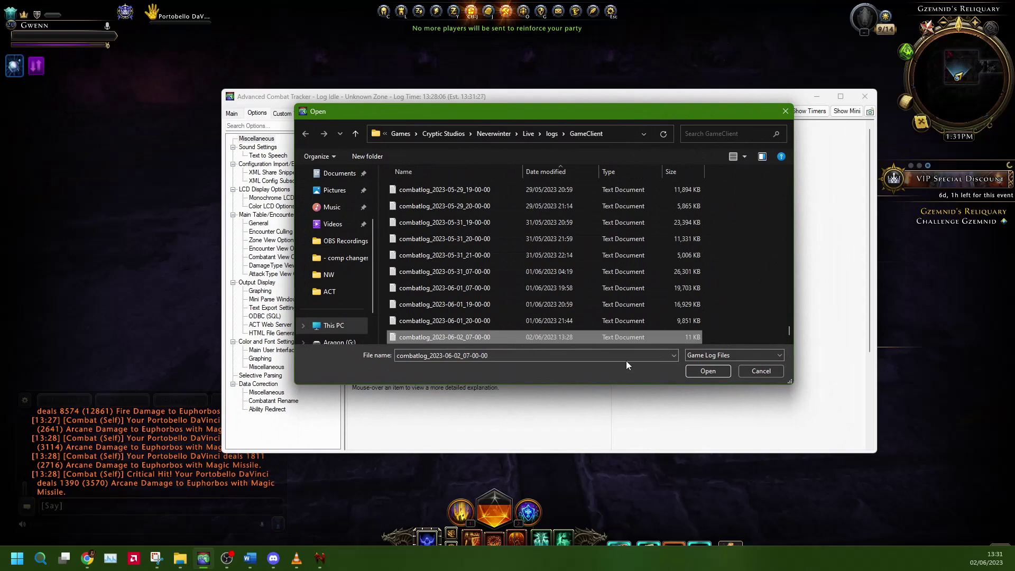
click(701, 371)
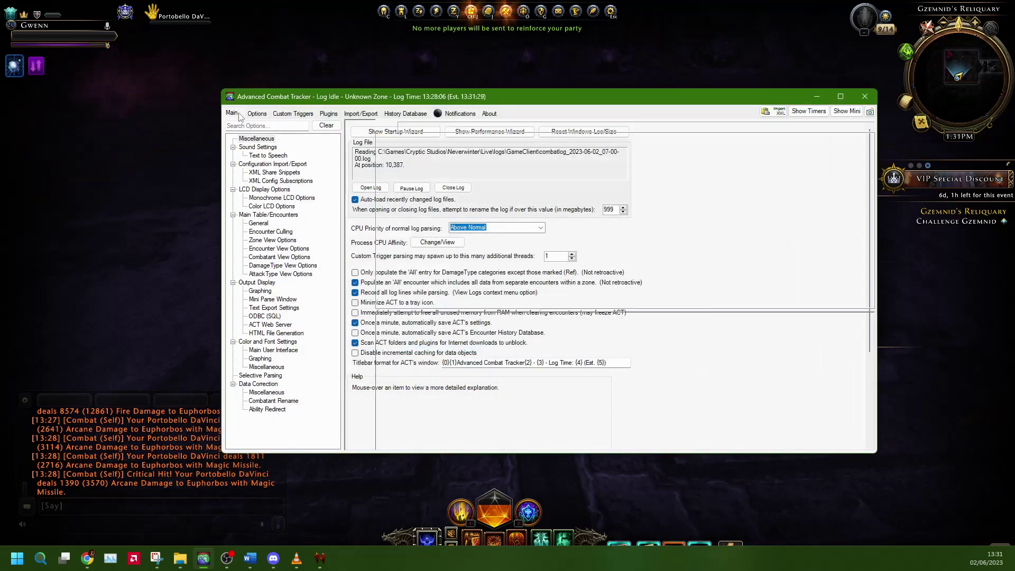
click(233, 114)
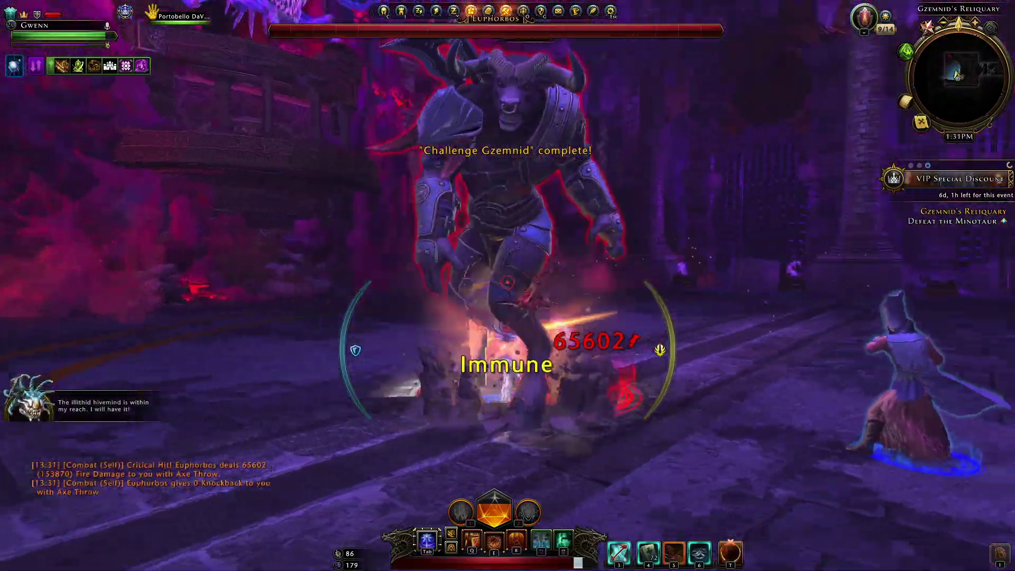
- Fight the minotaur Euphorbos in Neverwinter, switch back to Advanced Combat Tracker and select Portobello DaVinci in the current encounter
click(507, 281)
click(508, 281)
click(507, 282)
click(508, 282)
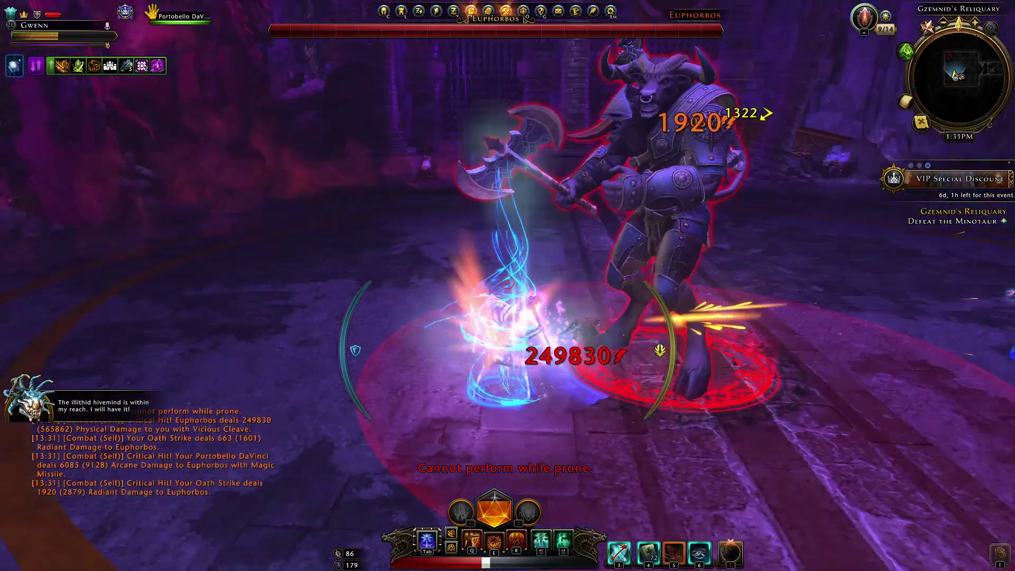
key(alt)
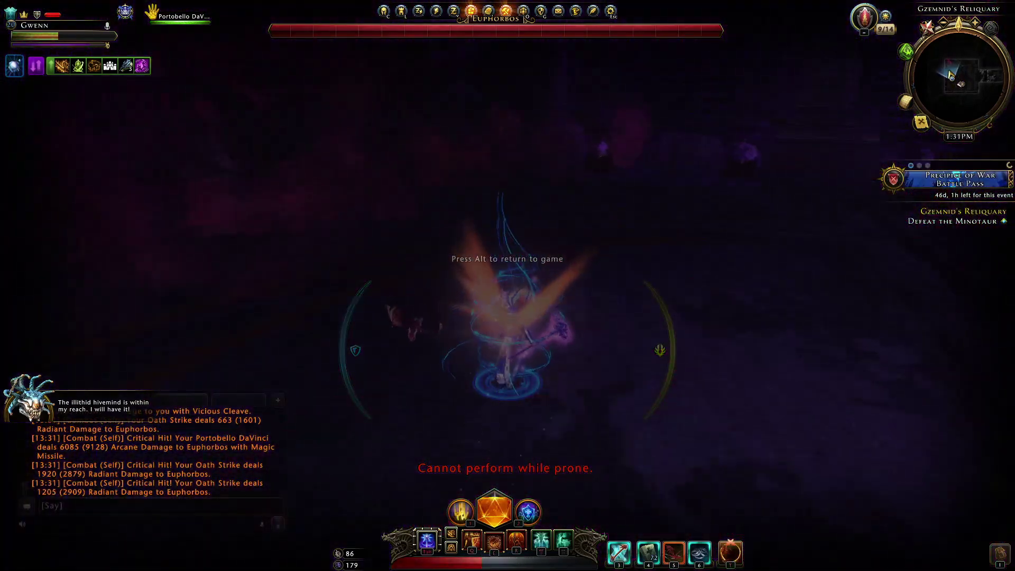
key(alt+Tab)
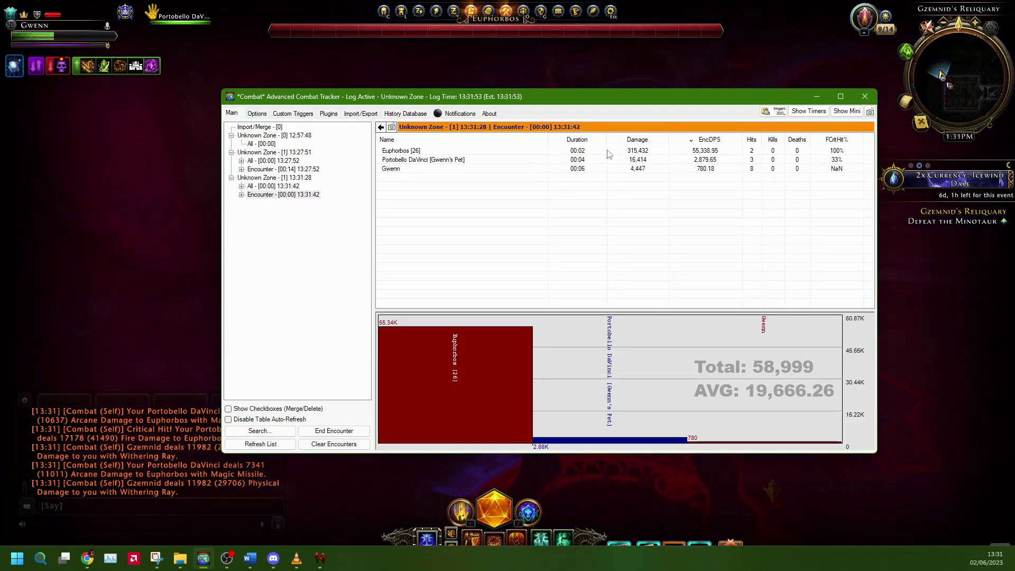
click(650, 169)
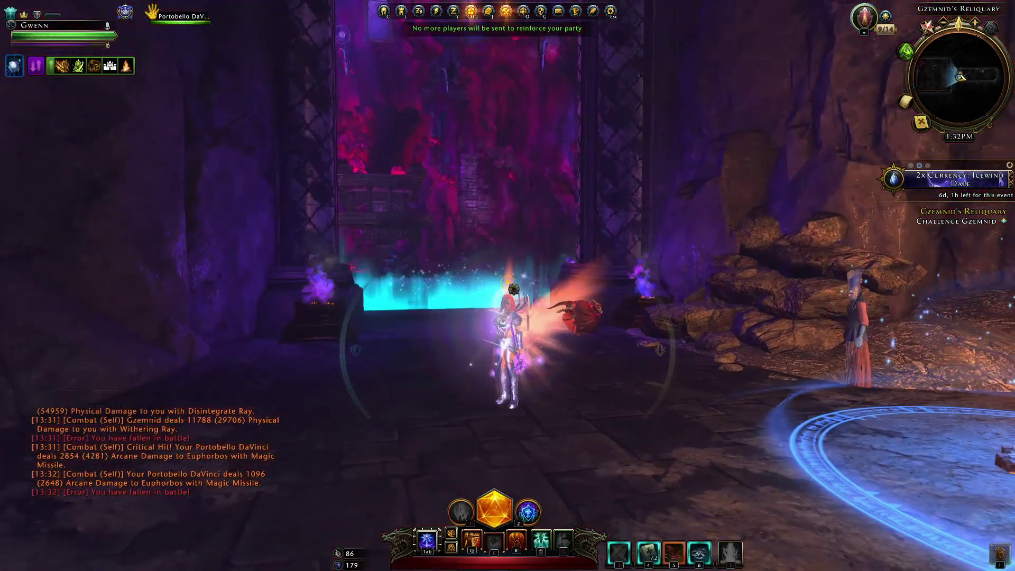
- Free the cursor in Neverwinter, switch to Advanced Combat Tracker and clear the recorded encounters
key(alt)
key(alt+Tab)
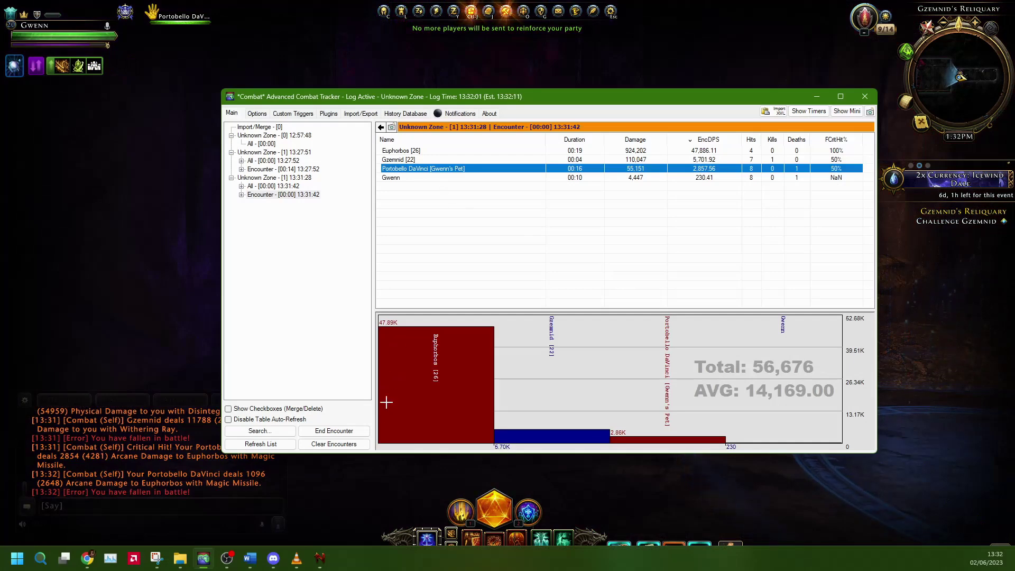
click(357, 446)
- Import the whole log file combatlog_2023-06-02_07-00-00 from the GameClient folder, using YOU as the point-of-view character name
click(360, 113)
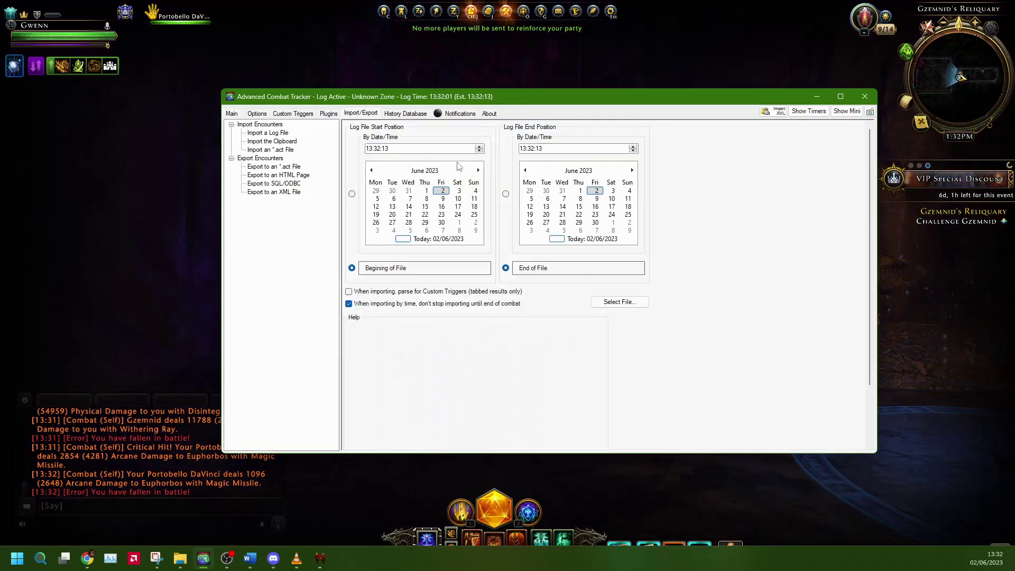
click(625, 306)
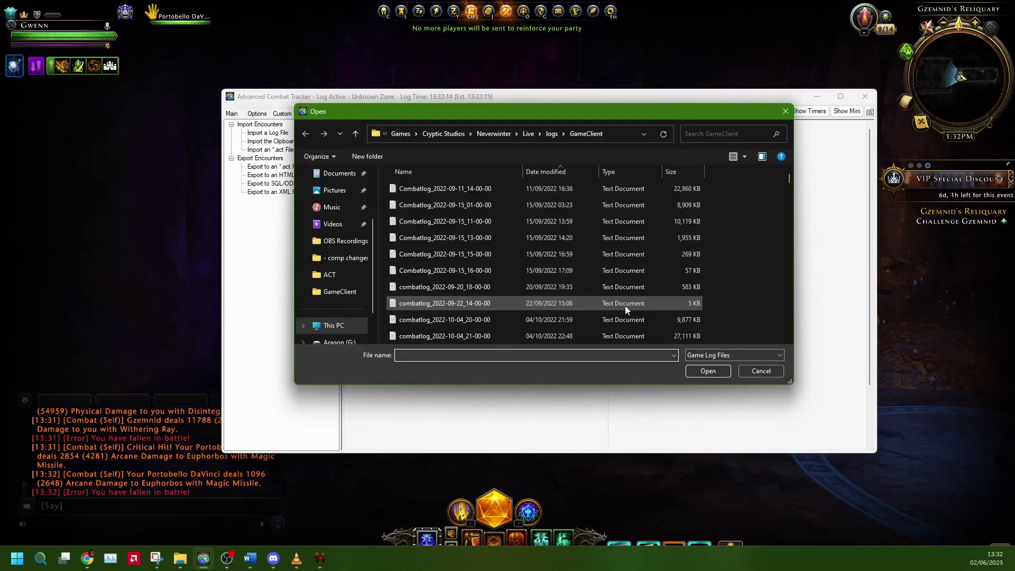
drag(790, 179, 787, 300)
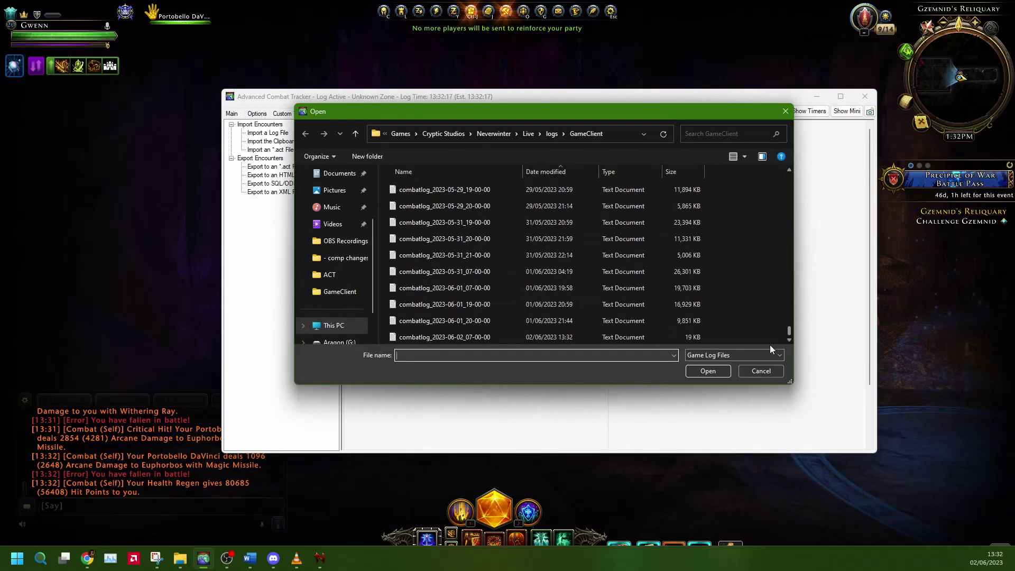
click(633, 333)
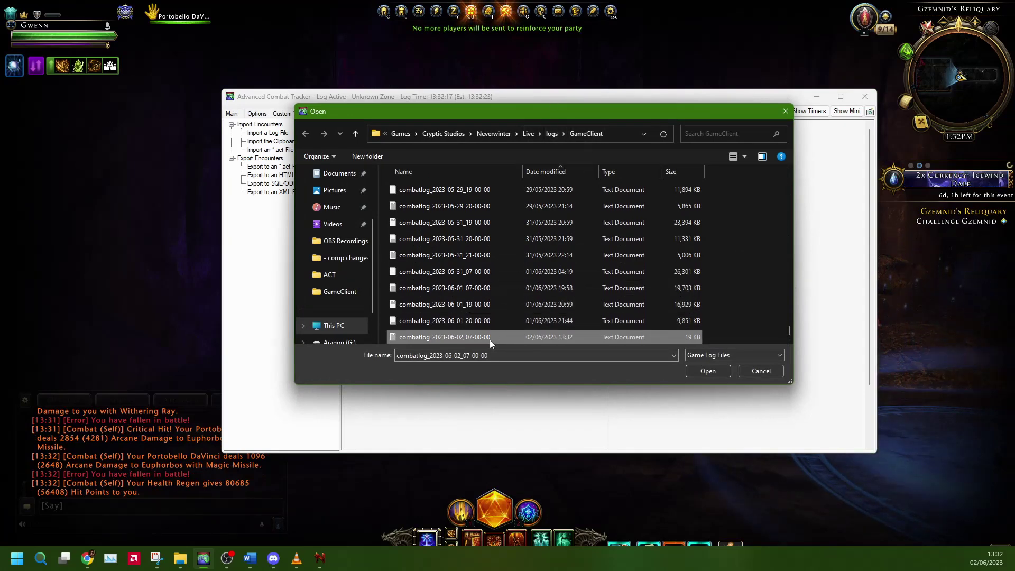
click(708, 371)
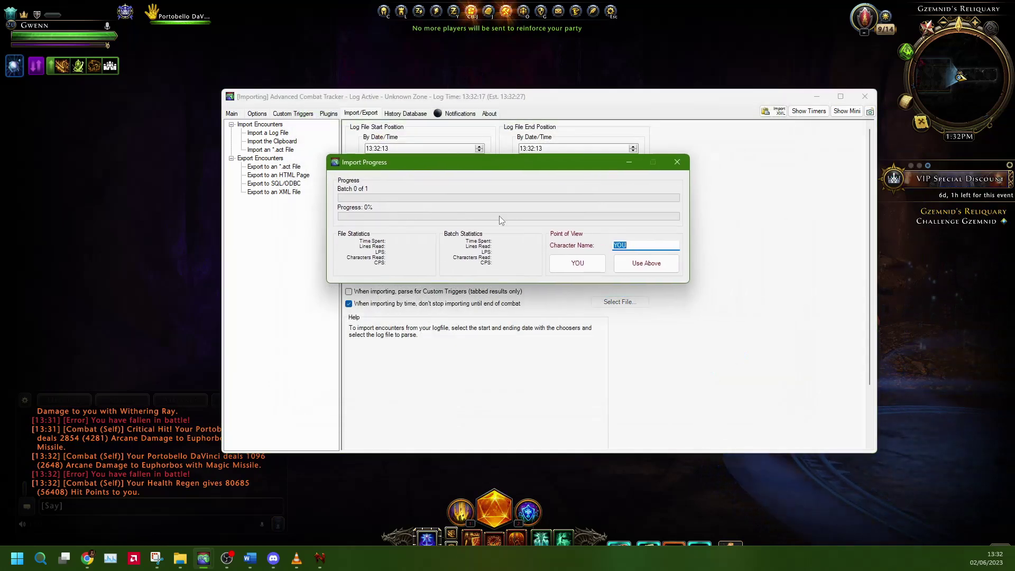
click(647, 263)
click(648, 269)
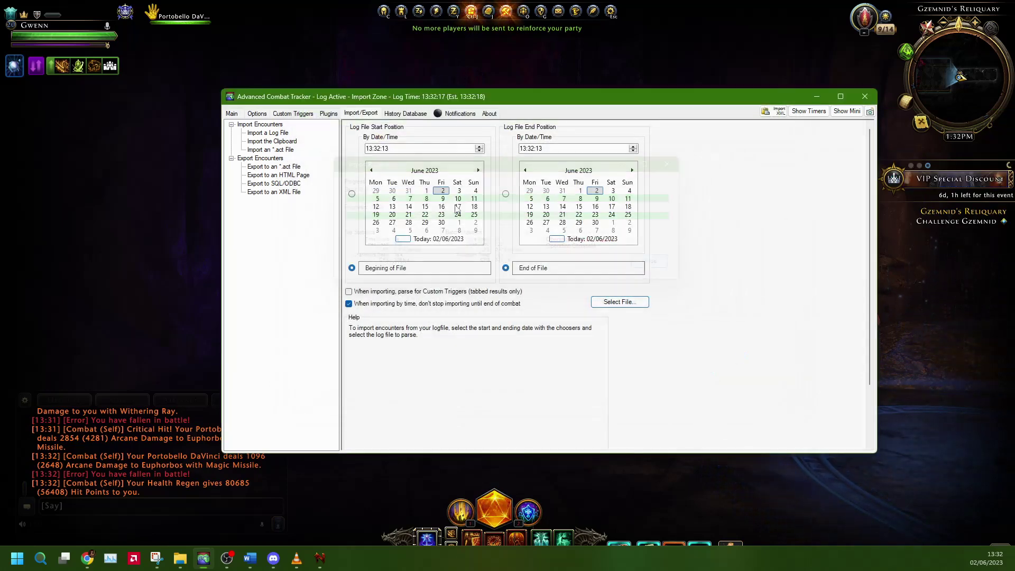
- Expand the Import Zone in the main encounter view and review the 13:27:36 and 13:31:42 encounters
click(236, 113)
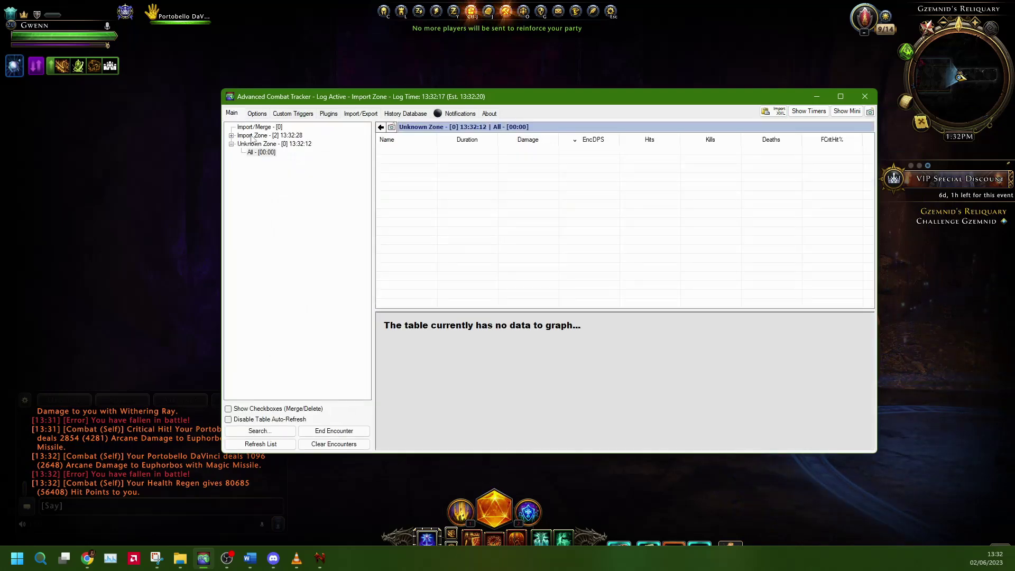
click(231, 135)
click(253, 139)
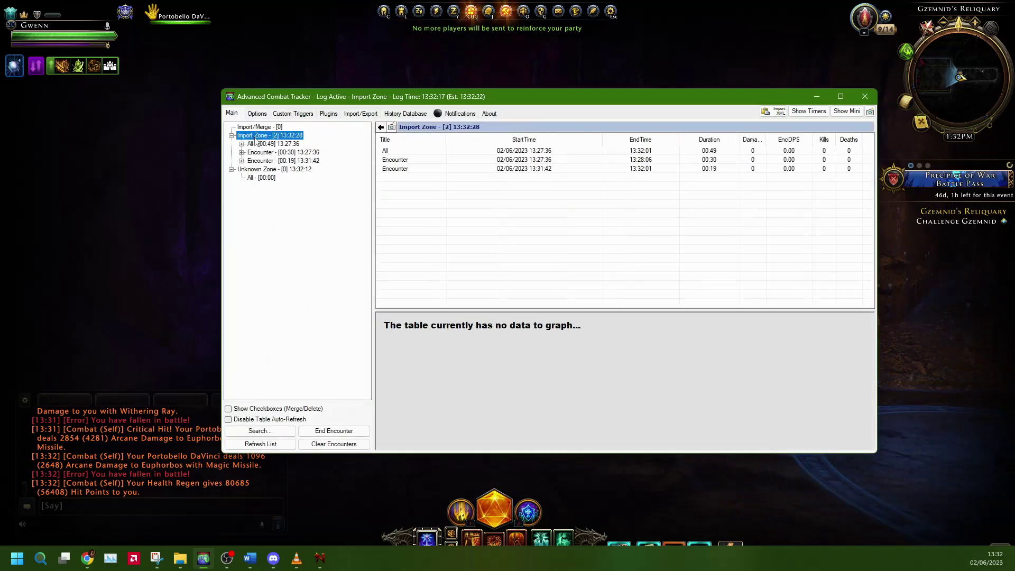
click(263, 152)
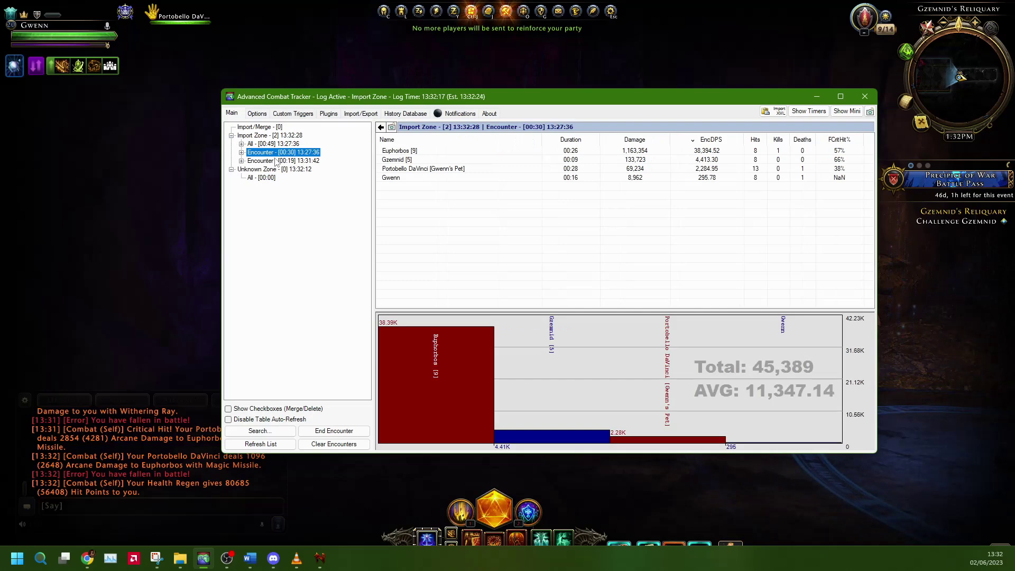
click(275, 160)
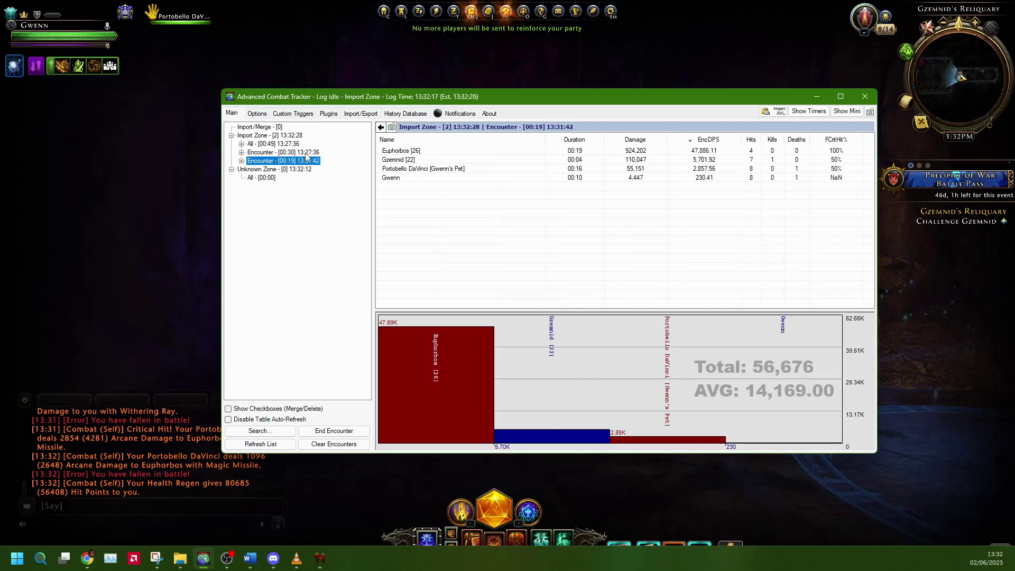
- Drill down into Gwenn's Outgoing Damage for the 13:31:42 encounter and inspect the Oath Strike and All entries
click(387, 178)
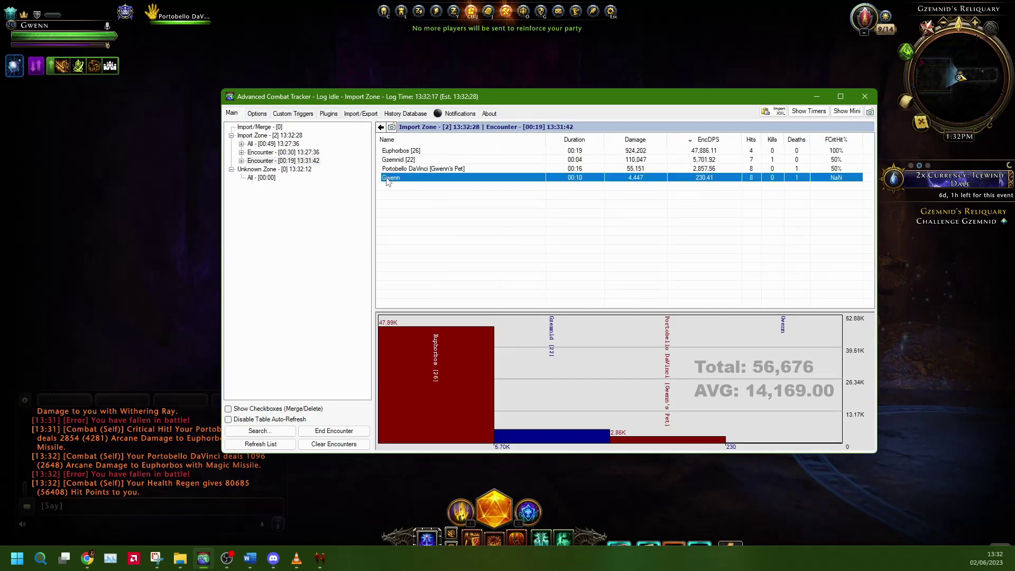
double_click(387, 178)
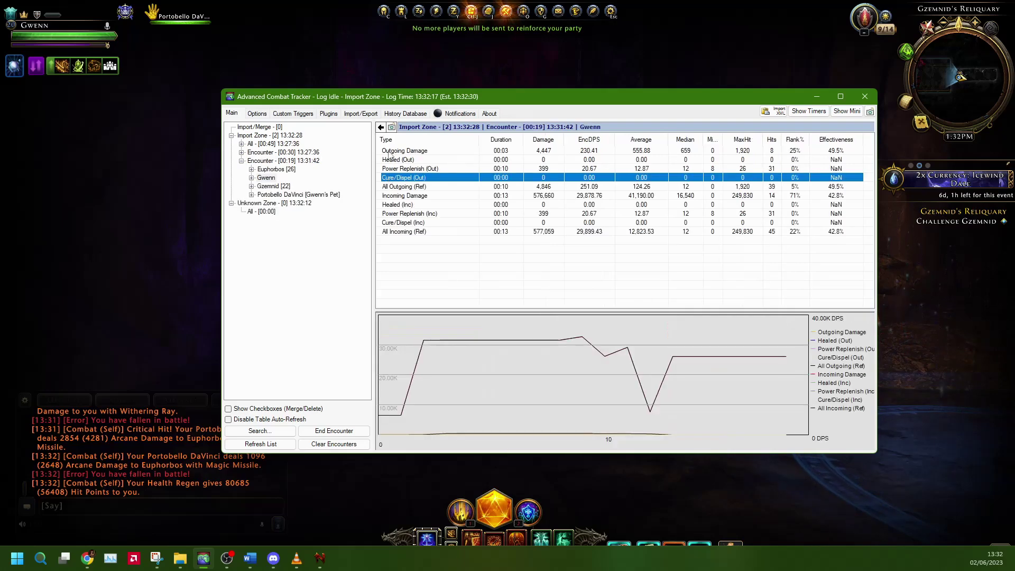
double_click(388, 152)
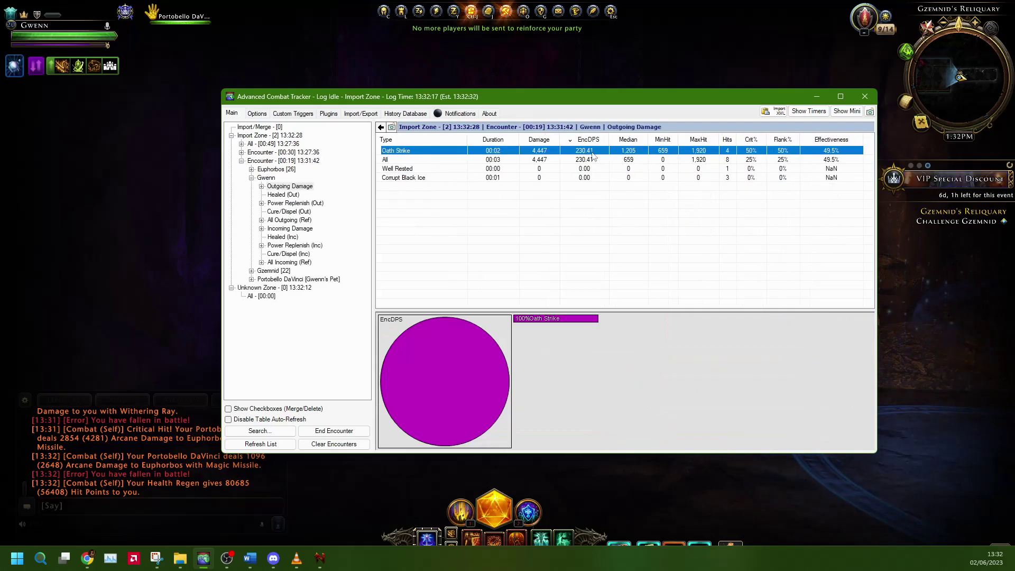
click(572, 160)
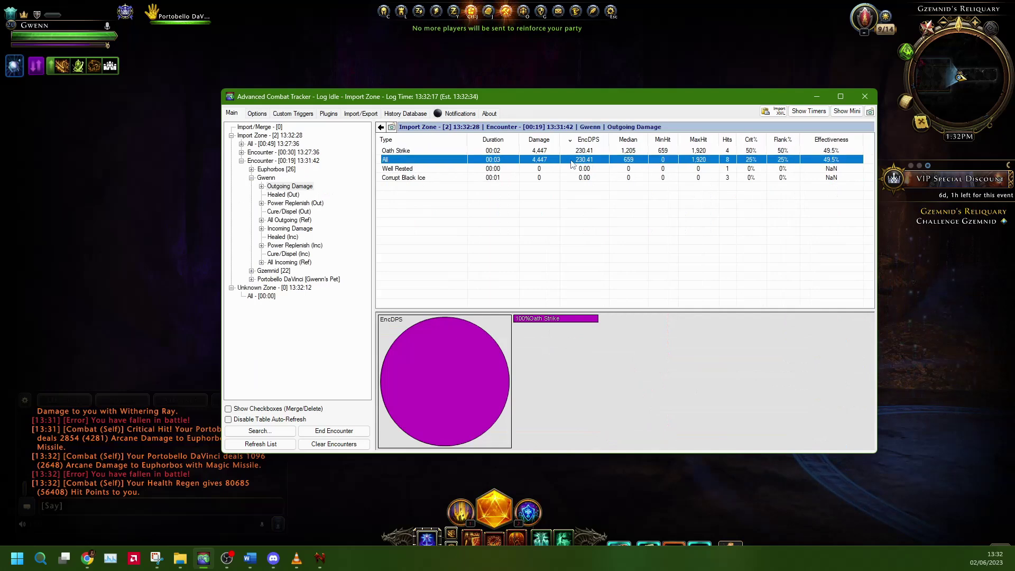
click(538, 151)
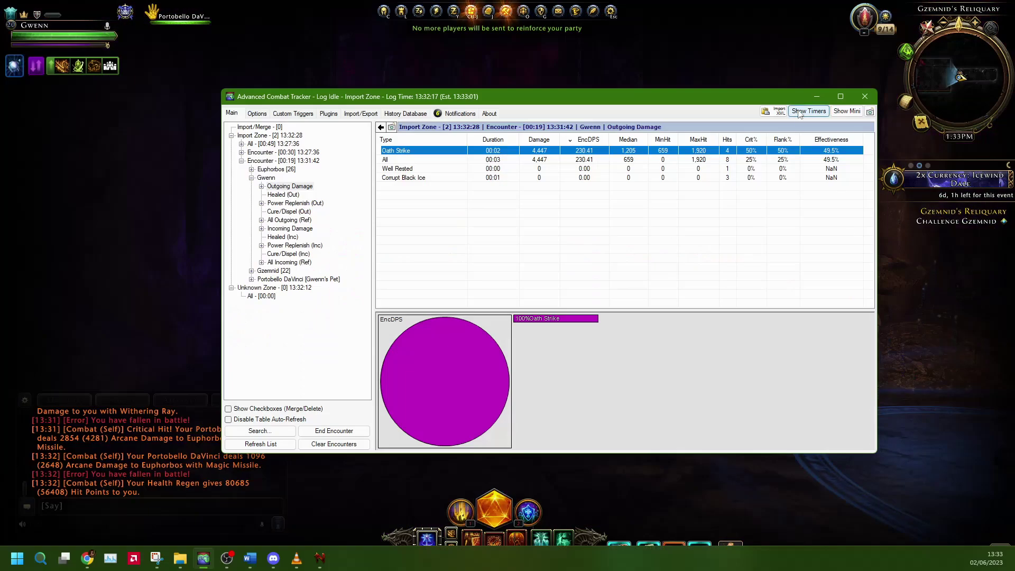
- Show the Spell Timers and Mini Parse windows and place them beside the main tracker window, with Spell Timers above Mini Parse
click(799, 112)
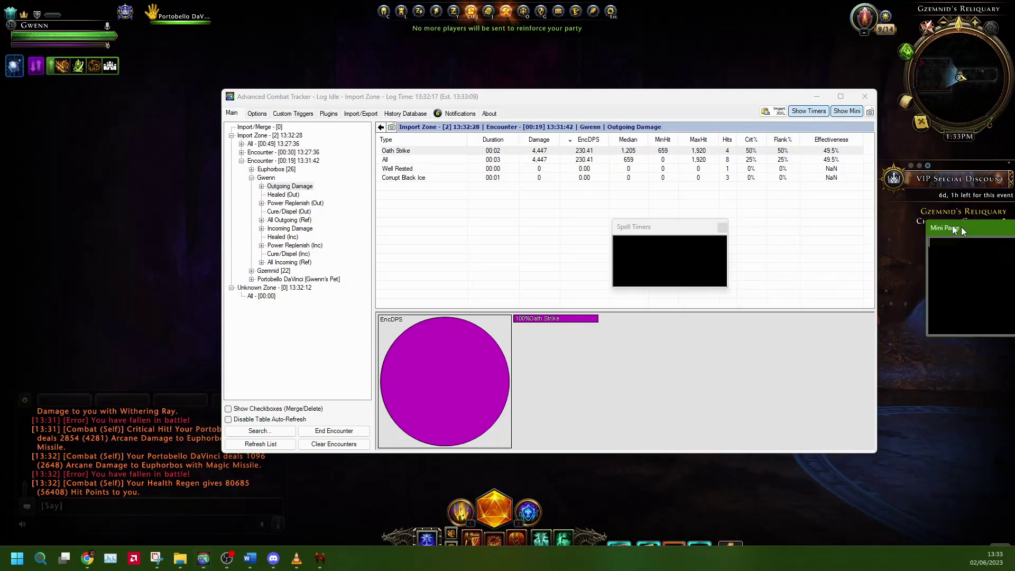
drag(926, 222, 934, 431)
drag(670, 225, 942, 338)
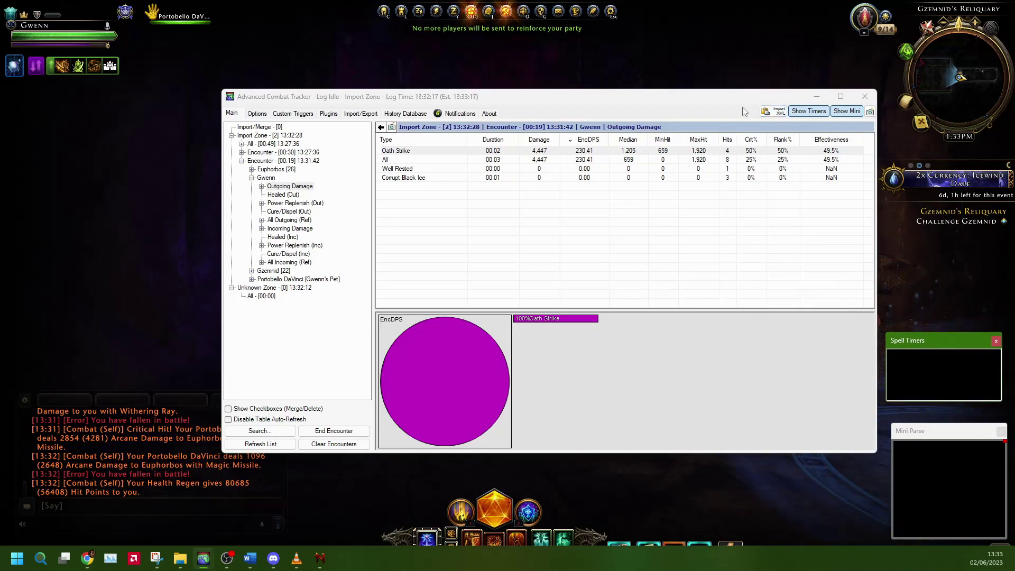
- Import the tracker configuration from the ACT Settings 31-05-2023 XML file in Documents > ACT > Settings
click(266, 112)
click(271, 164)
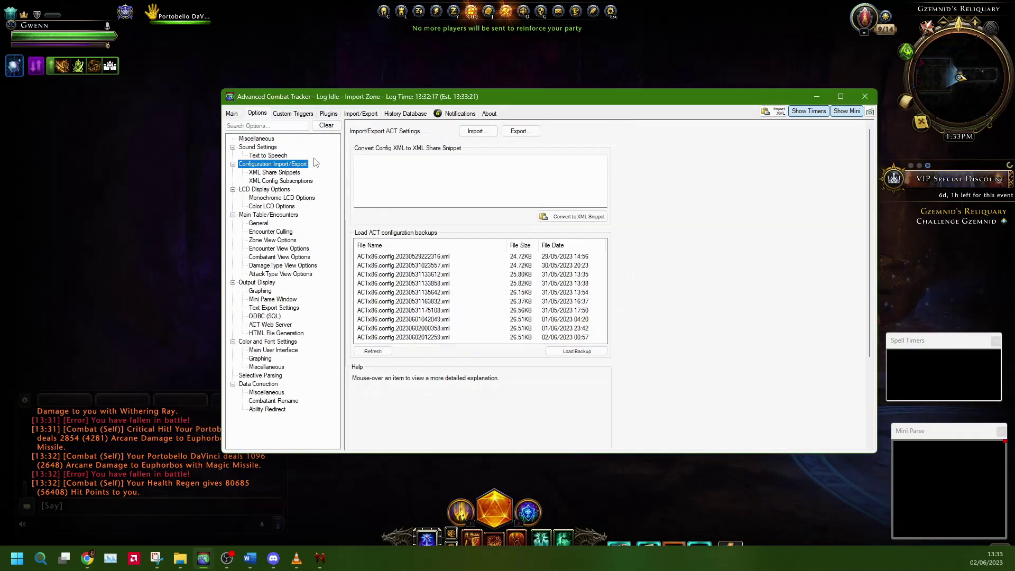
click(478, 131)
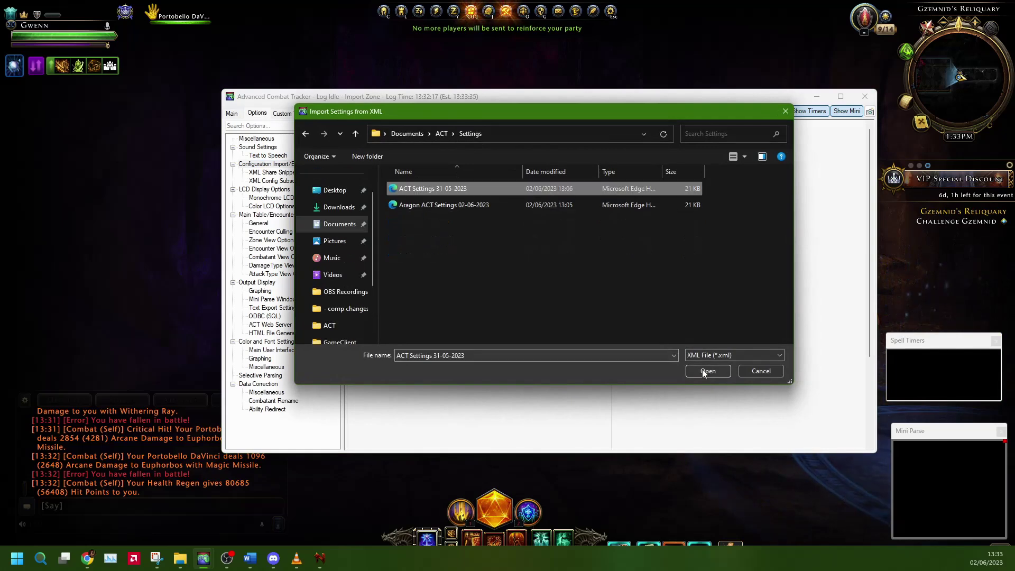
click(708, 370)
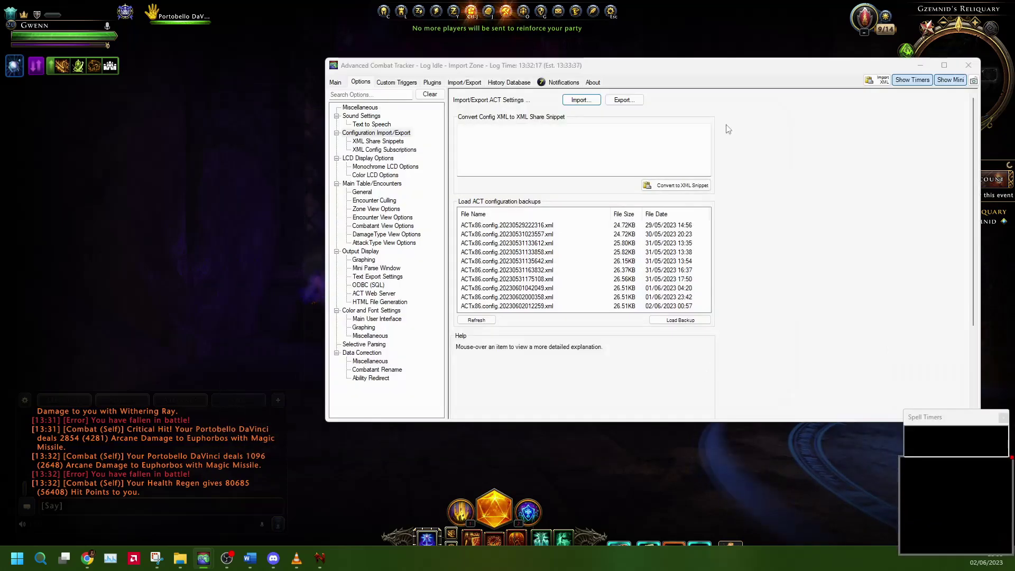
- Move the main tracker window away from the overlays and bring up the Spell Timers and Mini Parse windows again
drag(726, 72, 616, 79)
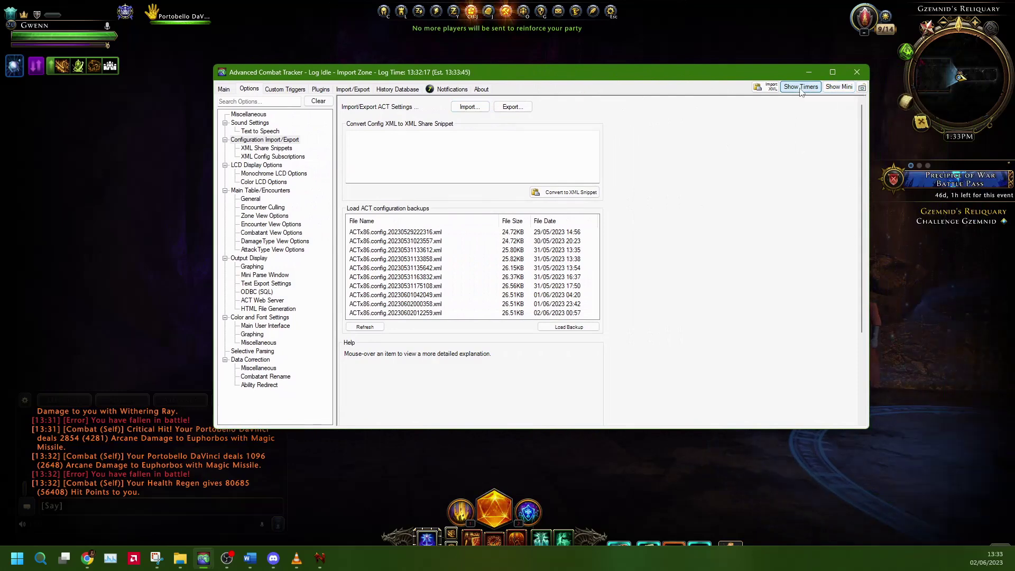
click(833, 89)
click(831, 90)
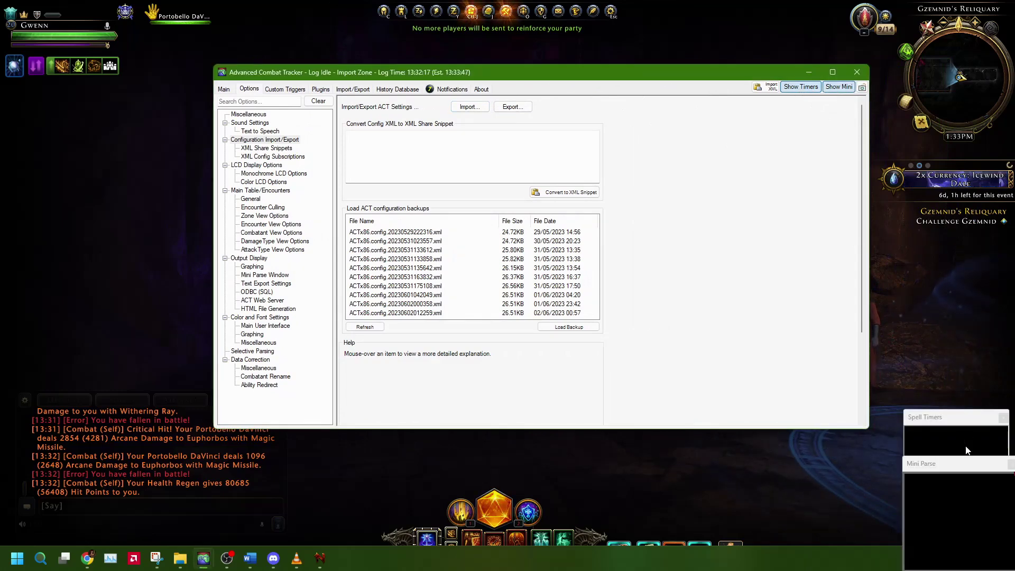
click(944, 467)
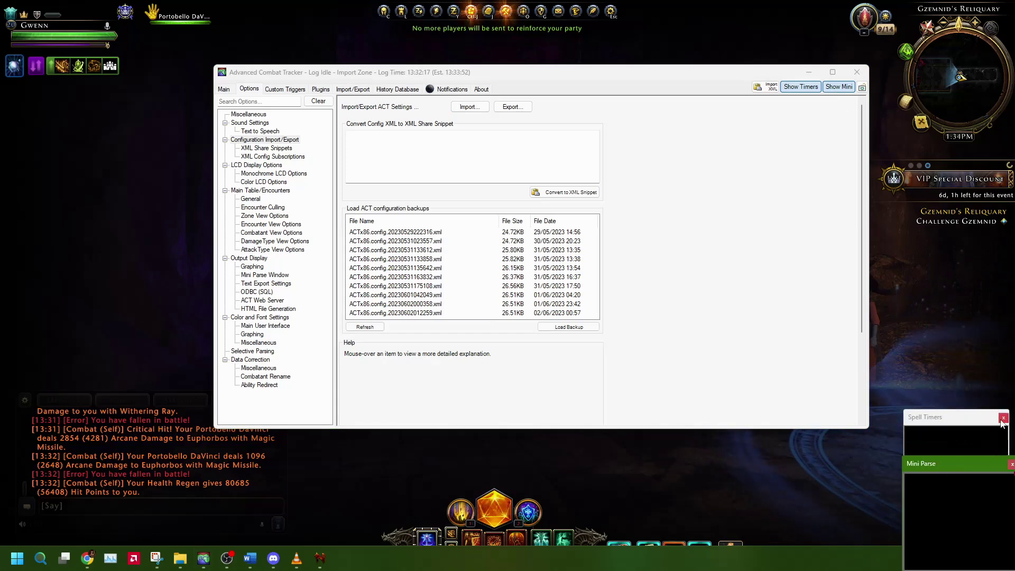
click(966, 417)
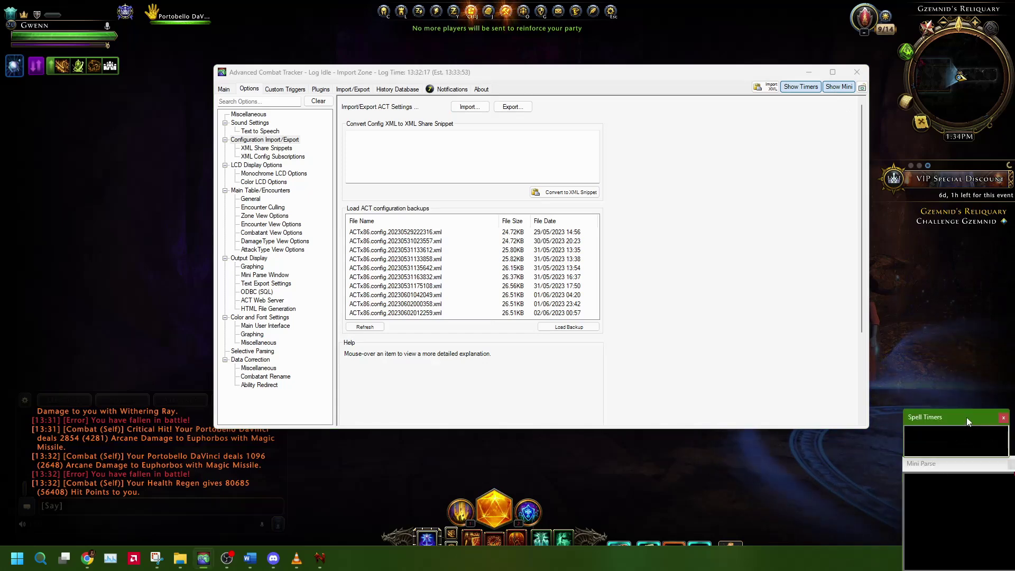
click(832, 90)
click(801, 91)
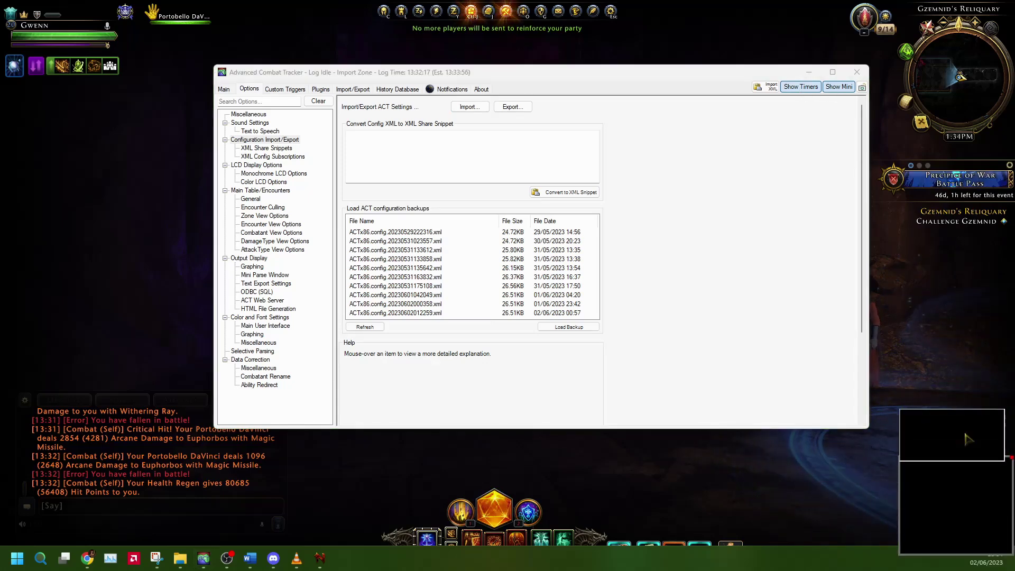
- Switch to Neverwinter, open the character's inventory alongside the overlay windows and return to the game
click(957, 455)
key(alt)
key(alt)
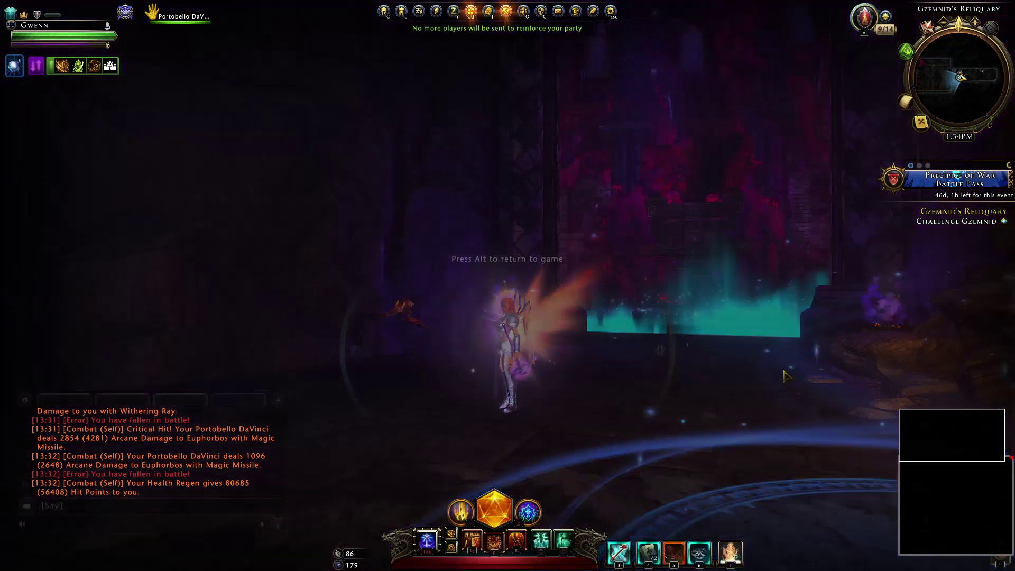
key(i)
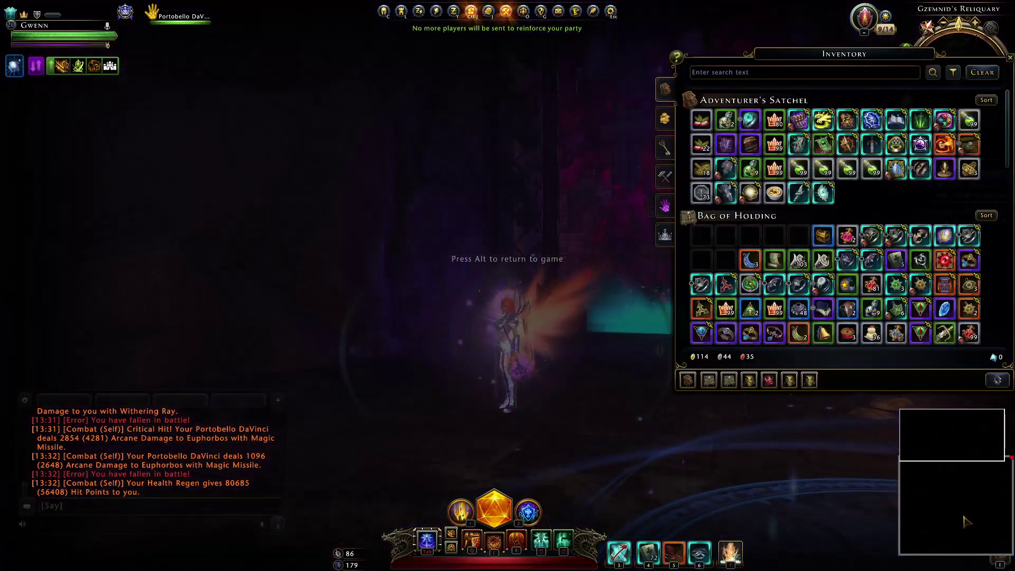
key(alt)
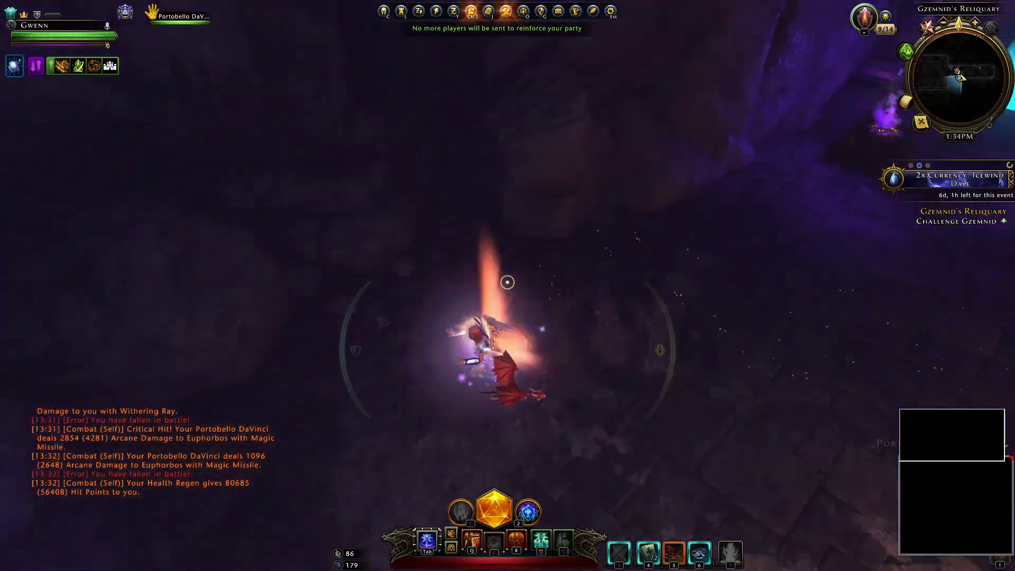
- Walk the character from the campfire area through the teal barrier and challenge Gzemnid in the minotaur's arena
key(alt)
key(alt)
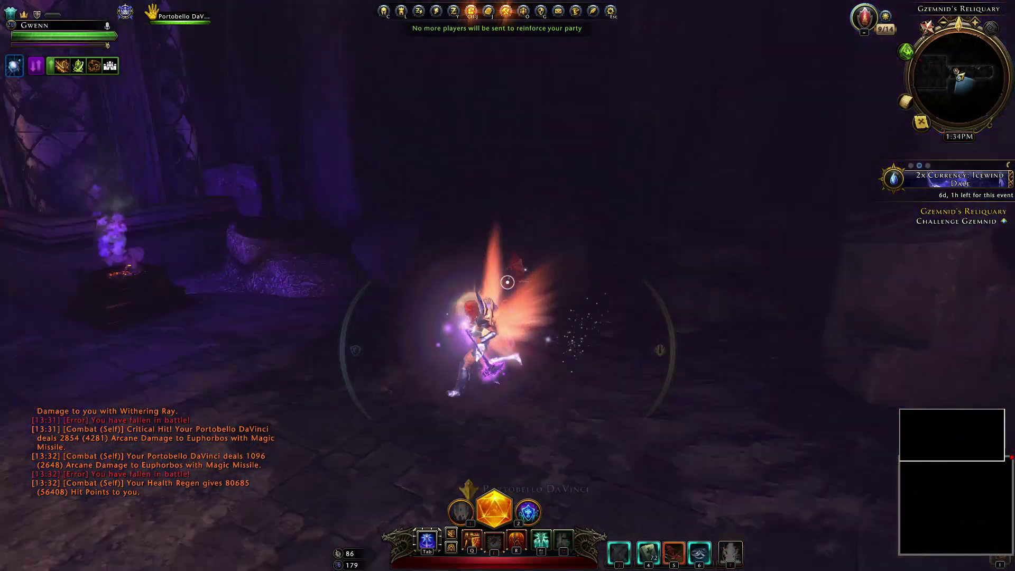
key(alt)
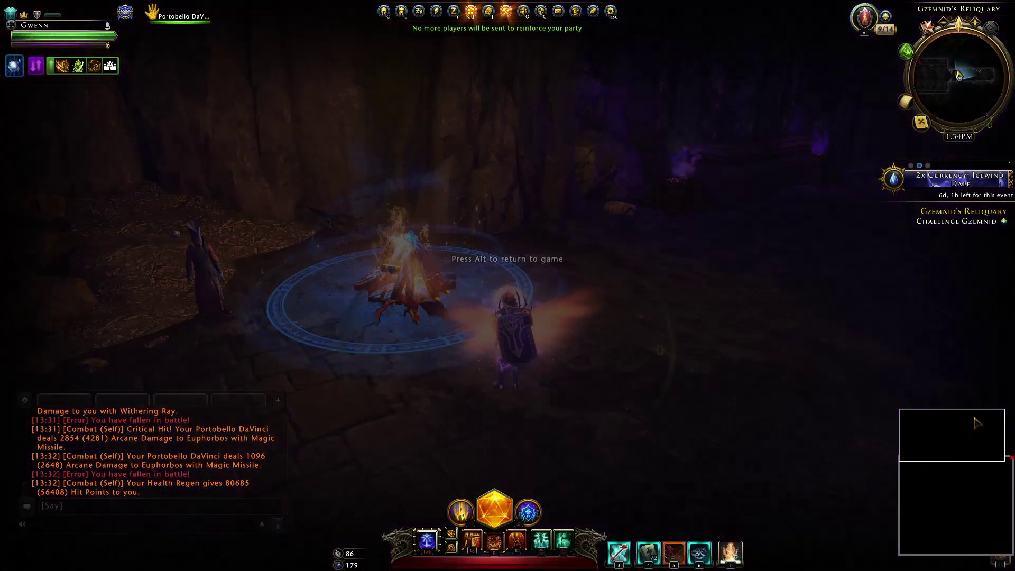
key(alt)
key(w)
key(w)
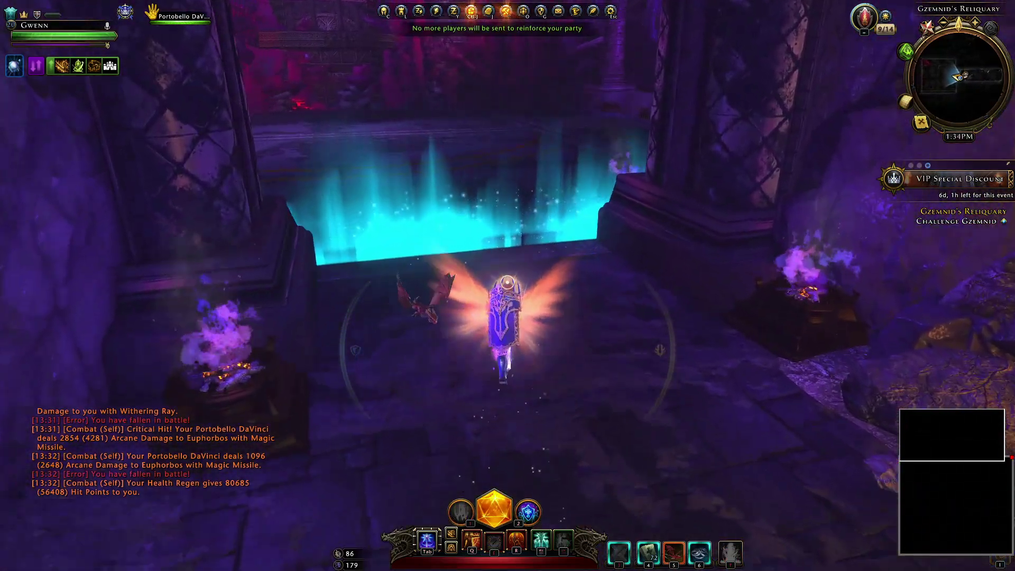
key(f)
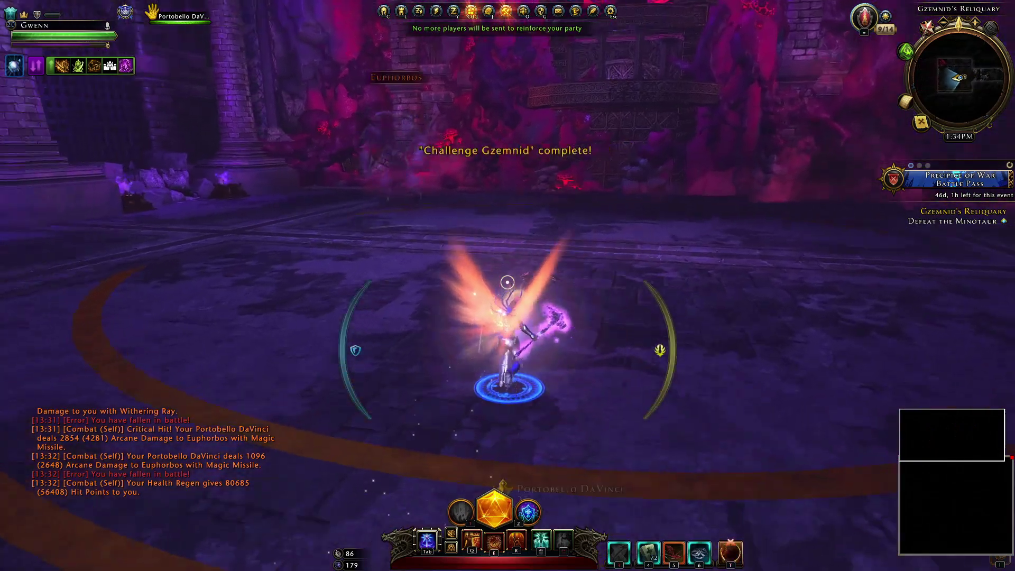
- Switch to Advanced Combat Tracker, open the log file selection and browse to the newest combat logs in the GameClient folder
key(alt+Tab)
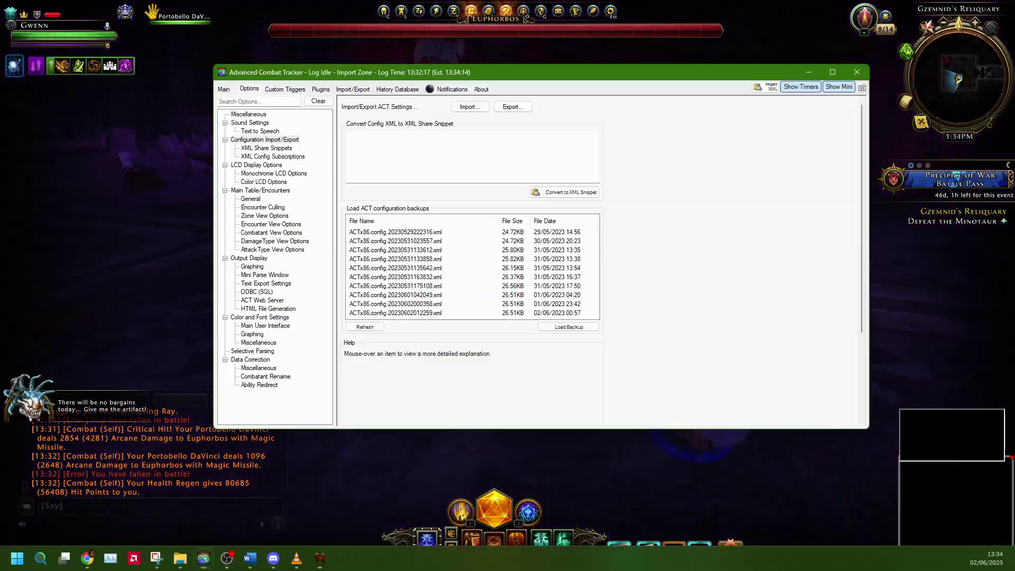
click(246, 114)
click(361, 164)
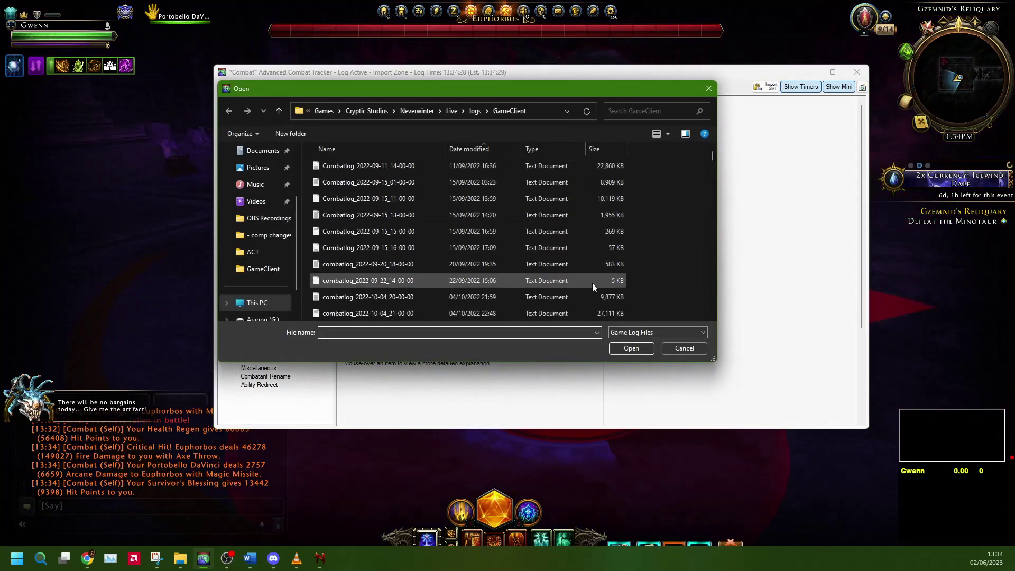
drag(713, 167, 712, 328)
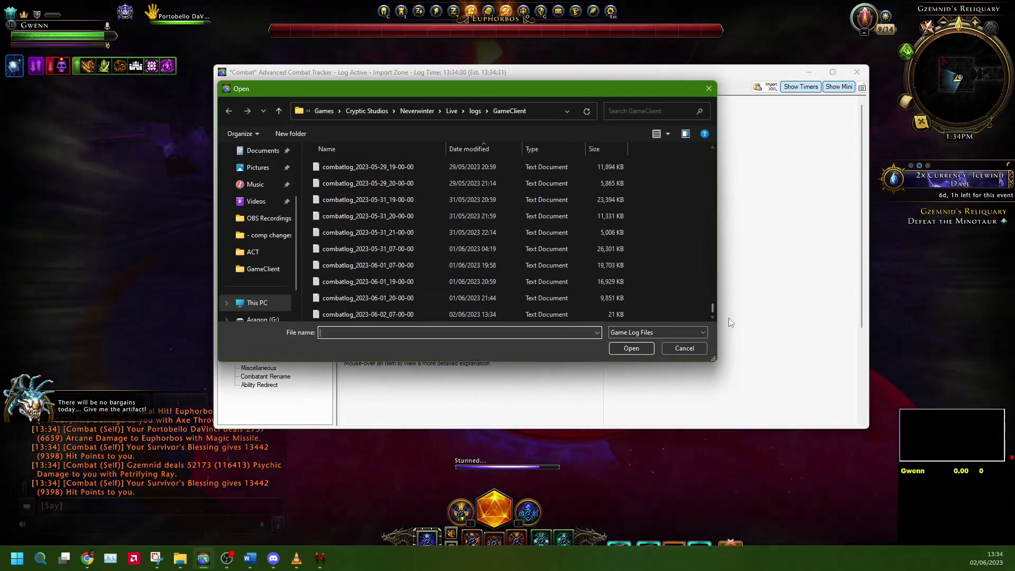
- Switch back to Neverwinter and fight the minotaur Euphorbos, blocking and attacking with the tracker overlays displayed
key(alt+Tab)
key(alt)
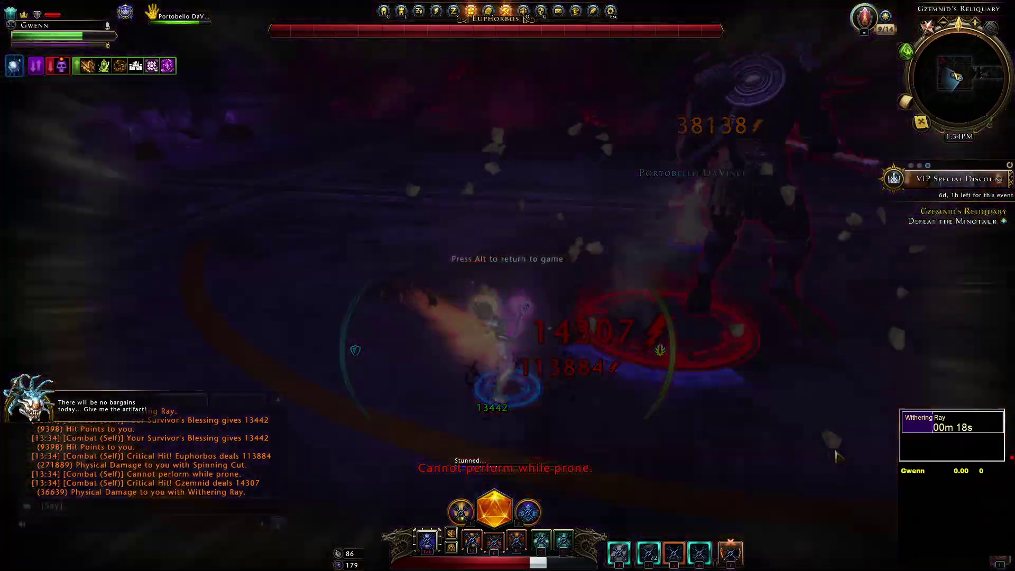
key(alt)
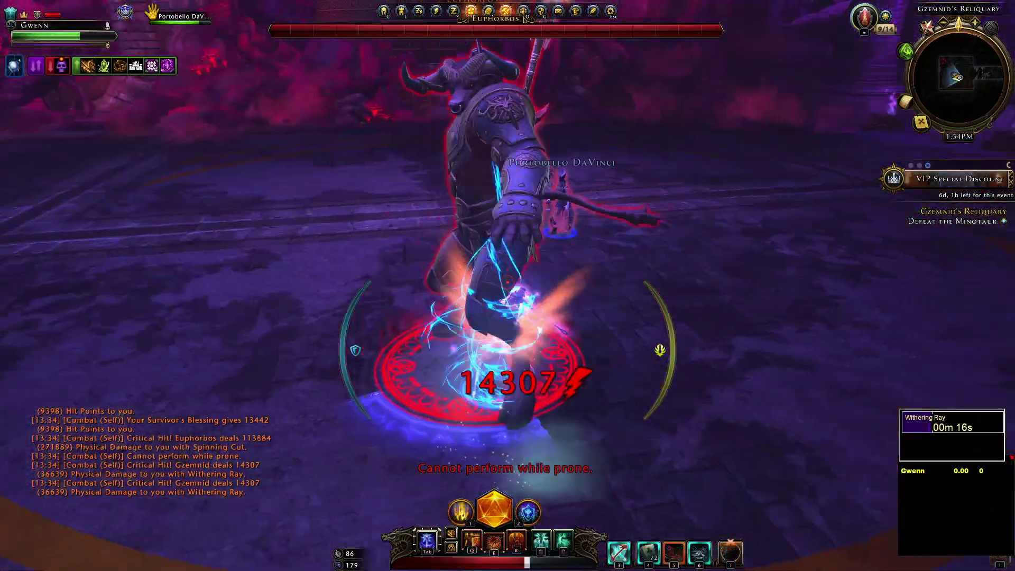
key(shift)
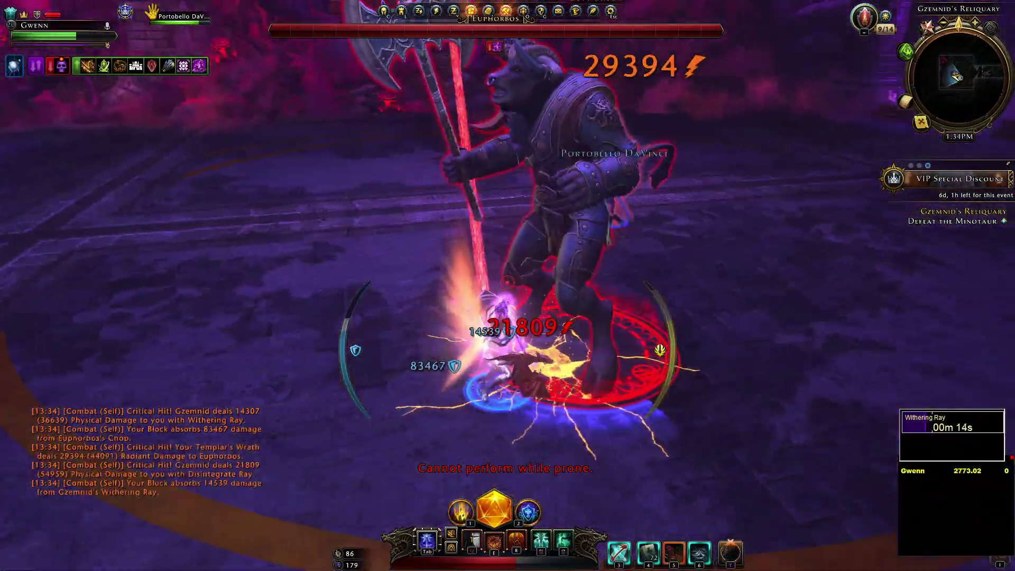
click(508, 283)
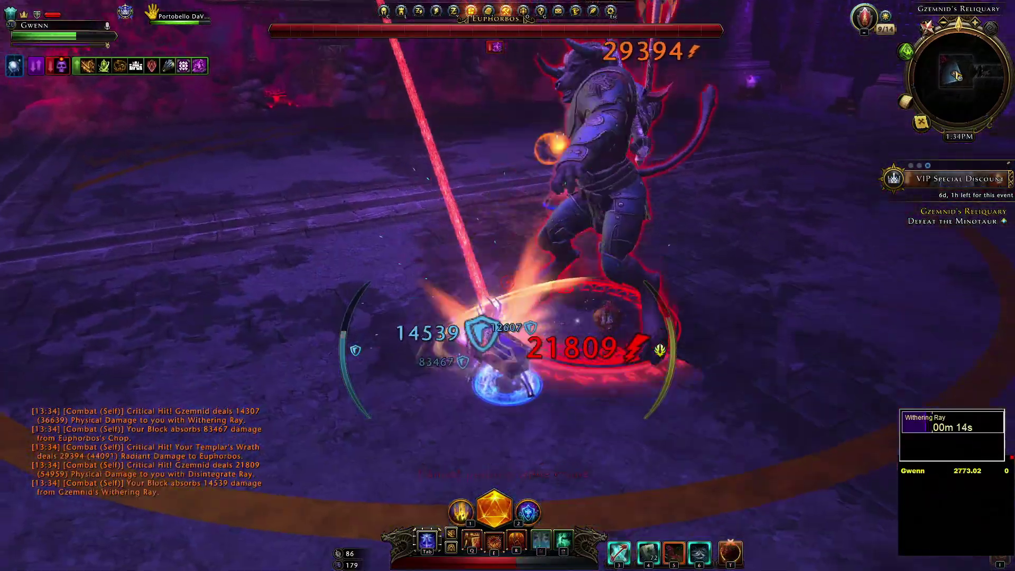
key(1)
key(s)
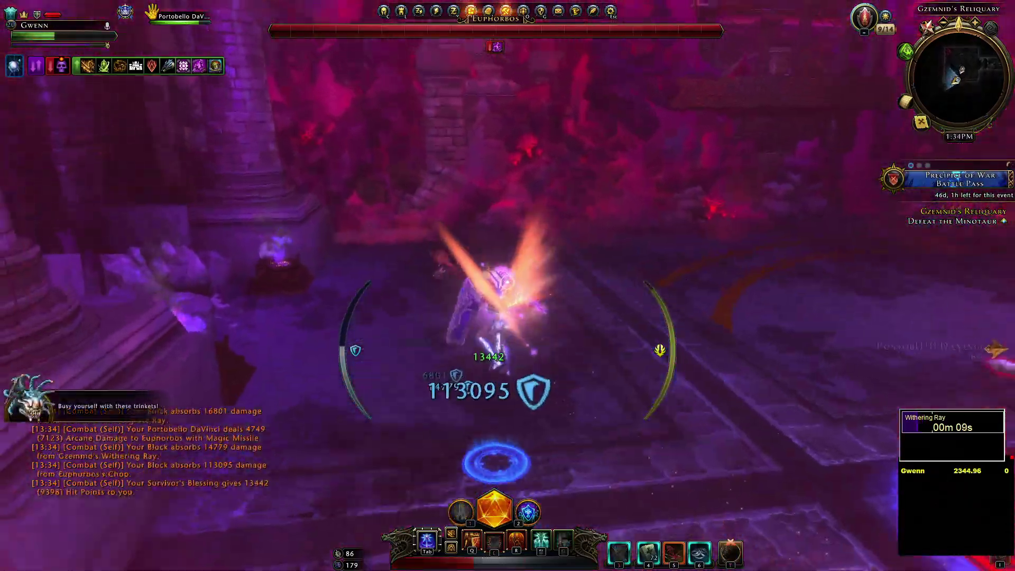
key(shift)
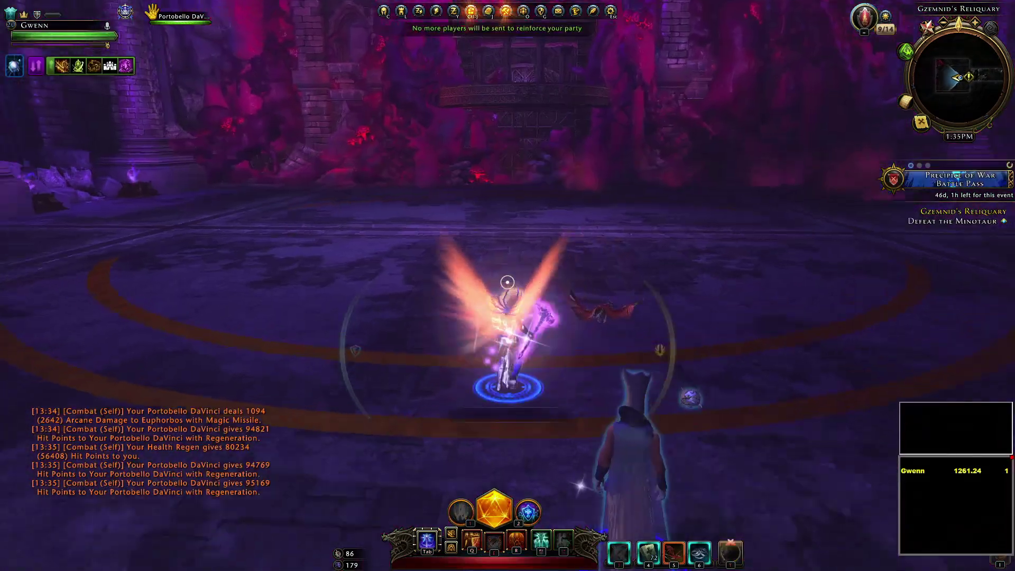
- Fight the minotaur Euphorbos again, moving, dodging and attacking while the Spell Timers and Mini Parse overlays track the battle
key(w)
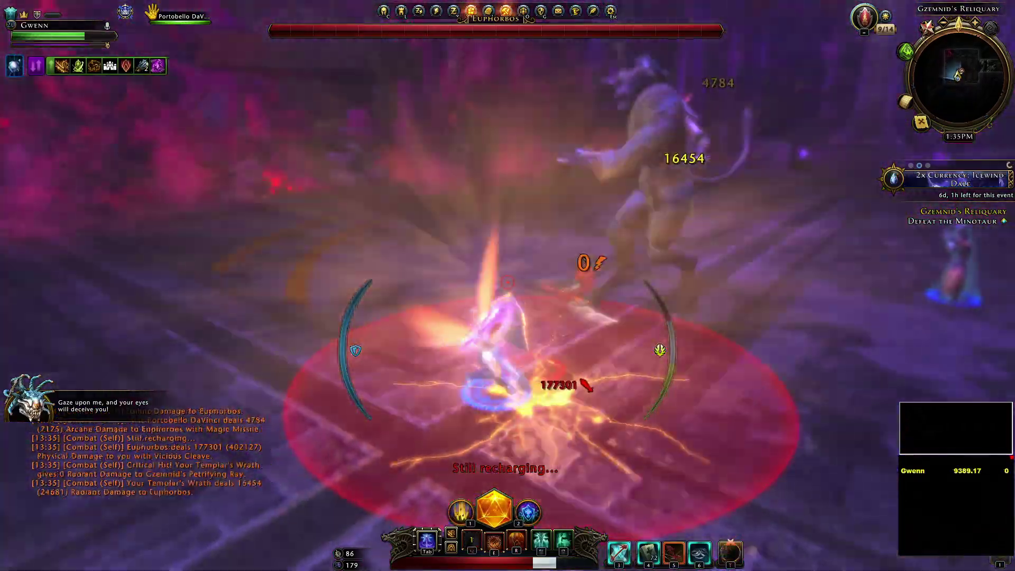
key(alt)
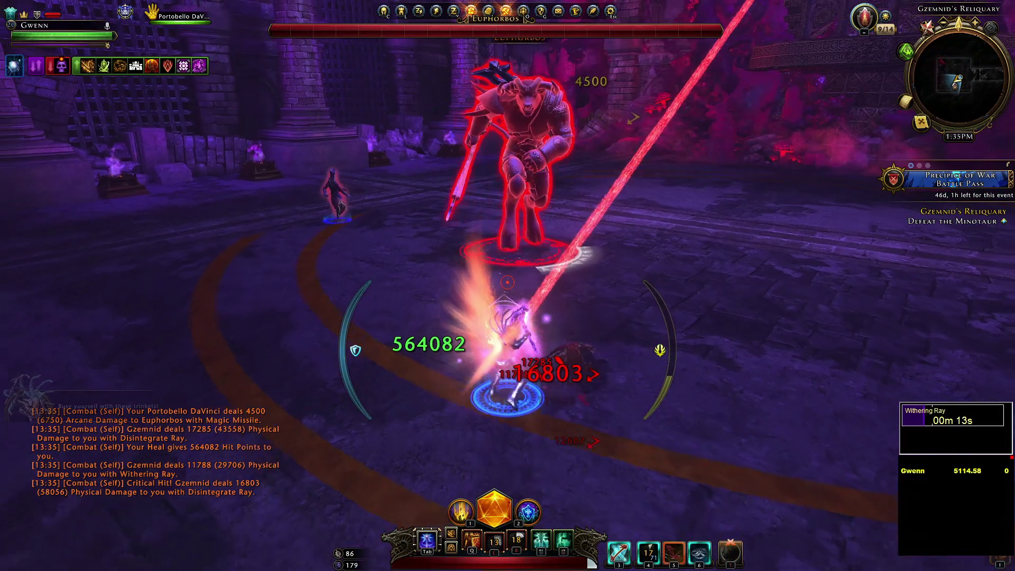
key(w)
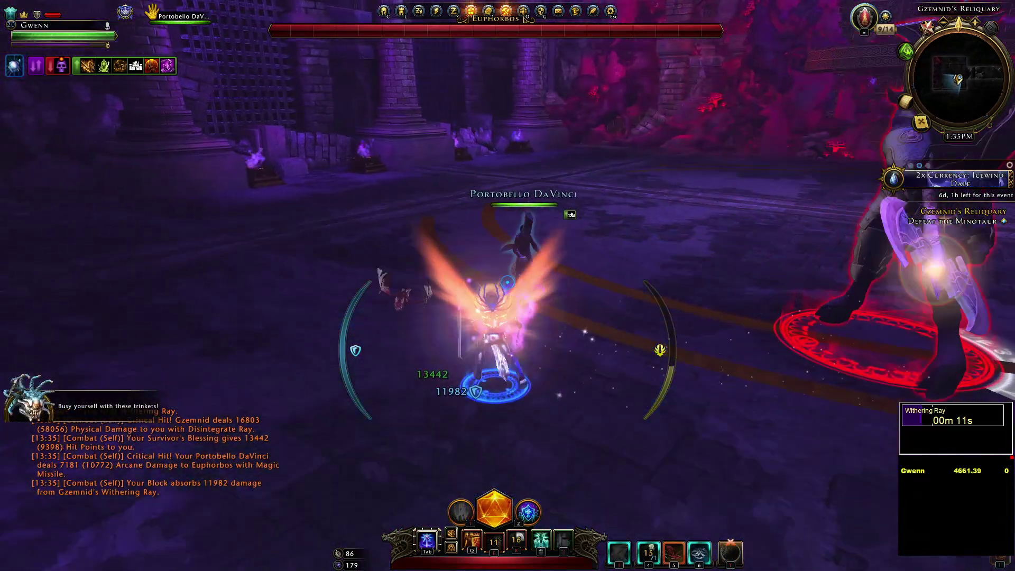
key(space)
key(w)
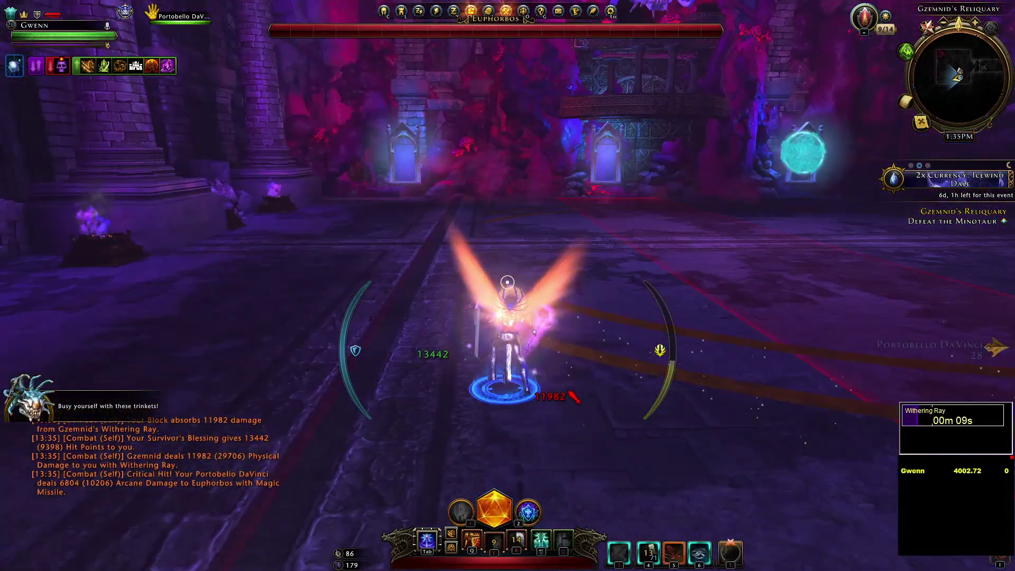
click(507, 282)
click(507, 282)
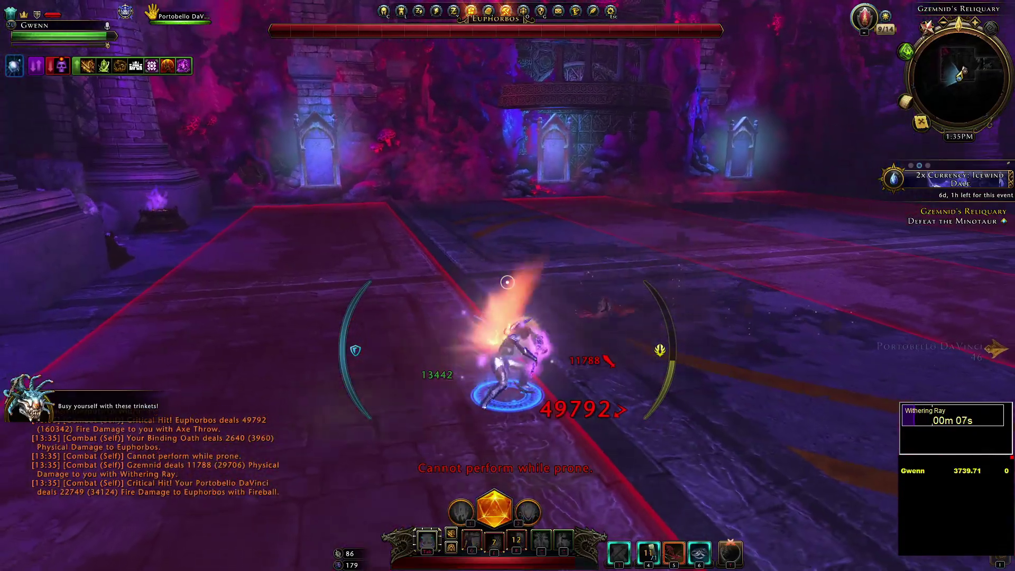
key(alt)
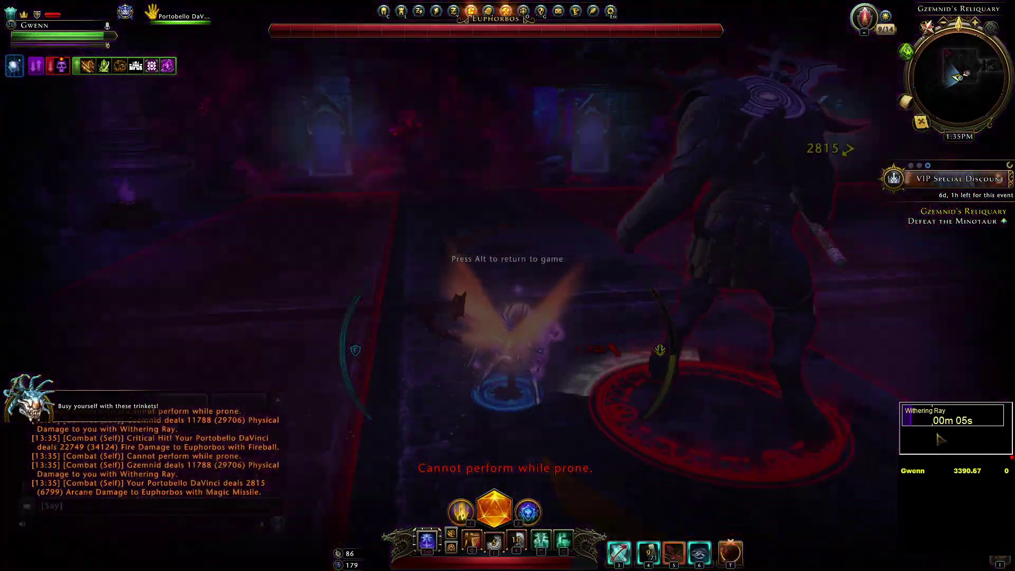
key(alt)
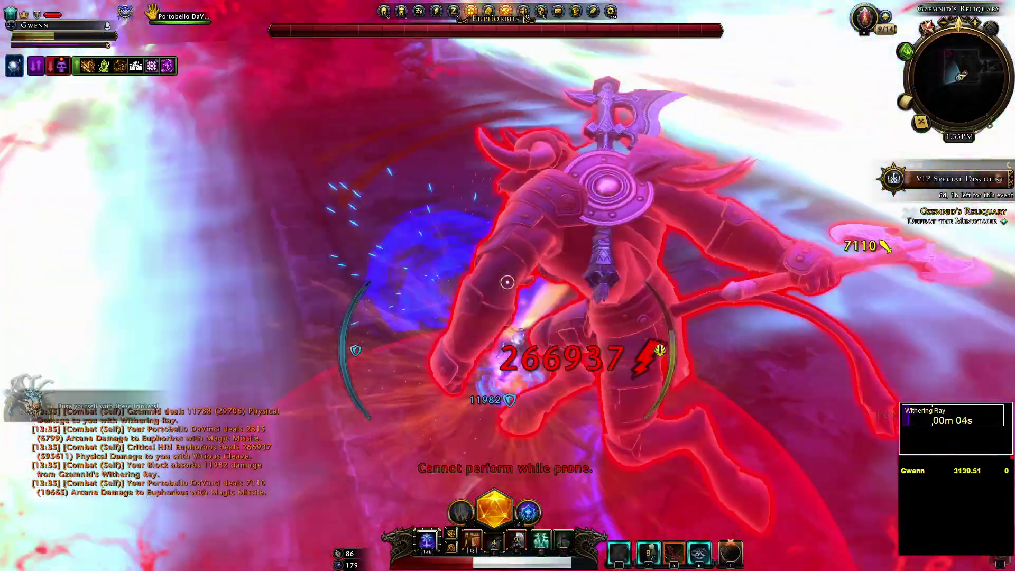
- End the fight against Euphorbos and release the defeated character to respawn at the campfire
key(Escape)
click(519, 280)
click(534, 269)
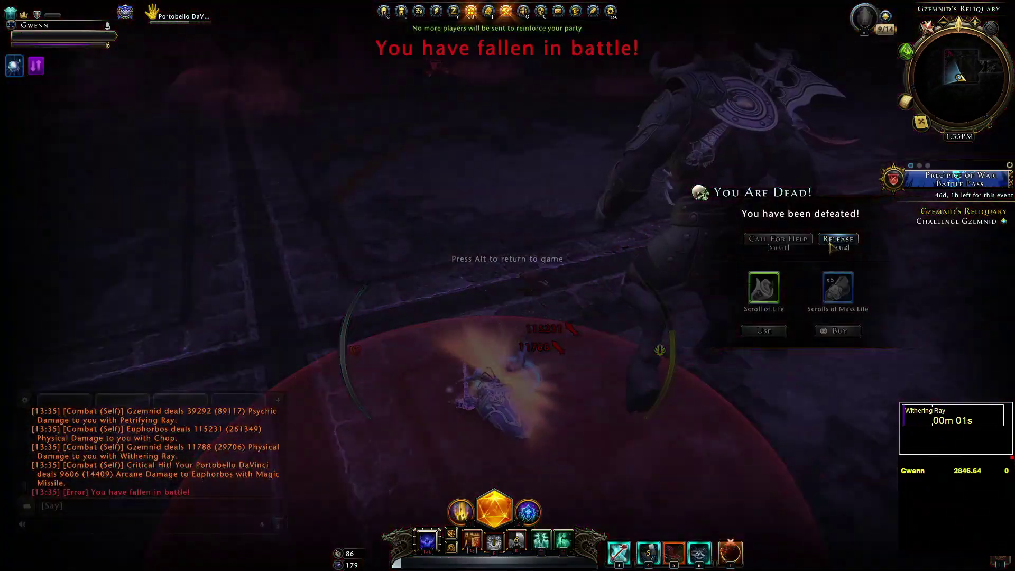
click(828, 241)
click(475, 317)
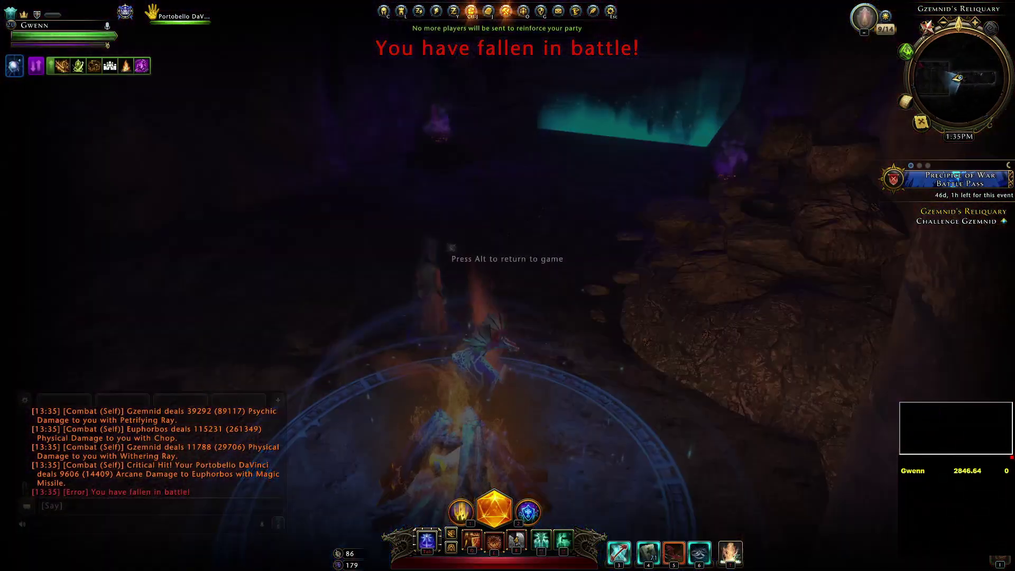
- Switch to Advanced Combat Tracker and toggle the Mini Parse and Spell Timers overlays off and on again
key(alt+Tab)
drag(487, 148, 434, 101)
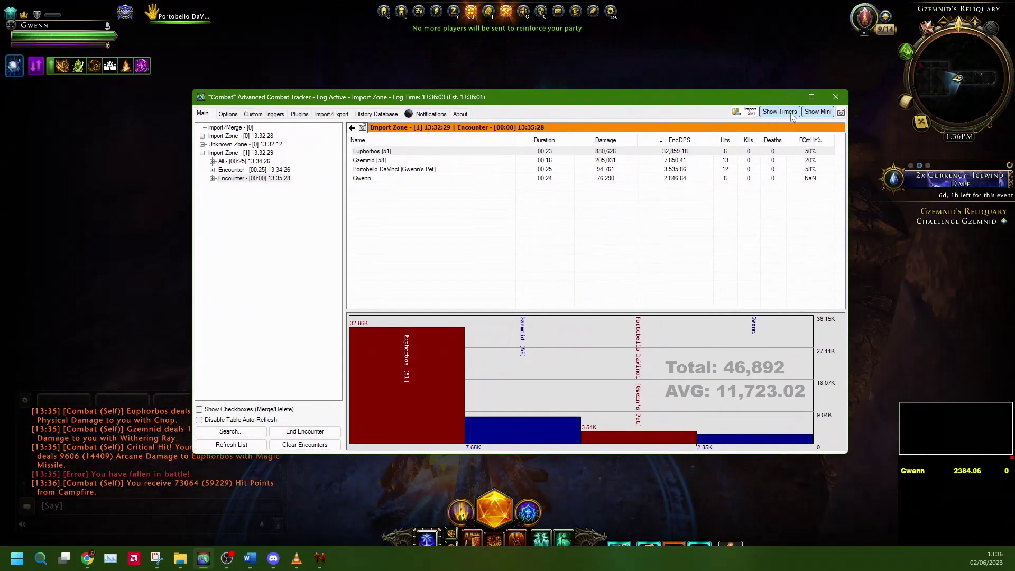
click(823, 114)
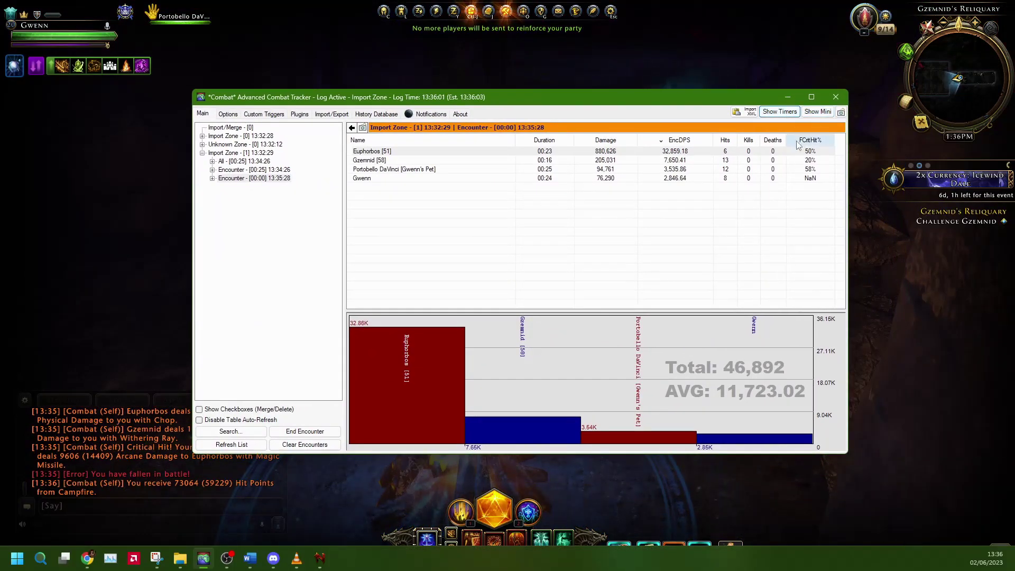
click(781, 114)
click(816, 112)
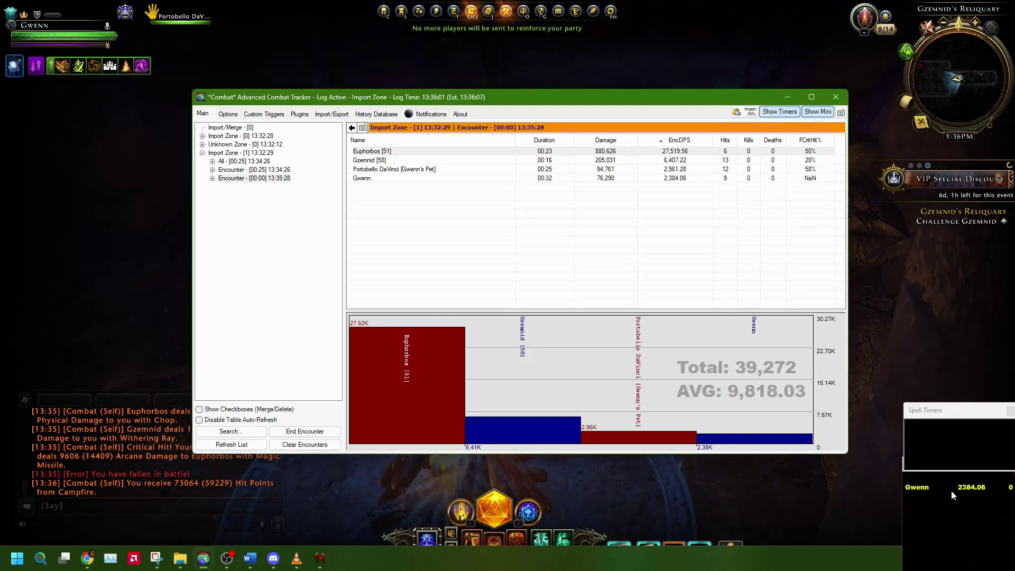
- Open the Spell Timers options from its overlay, expand the General category and display the Howl of Madness timer
click(943, 412)
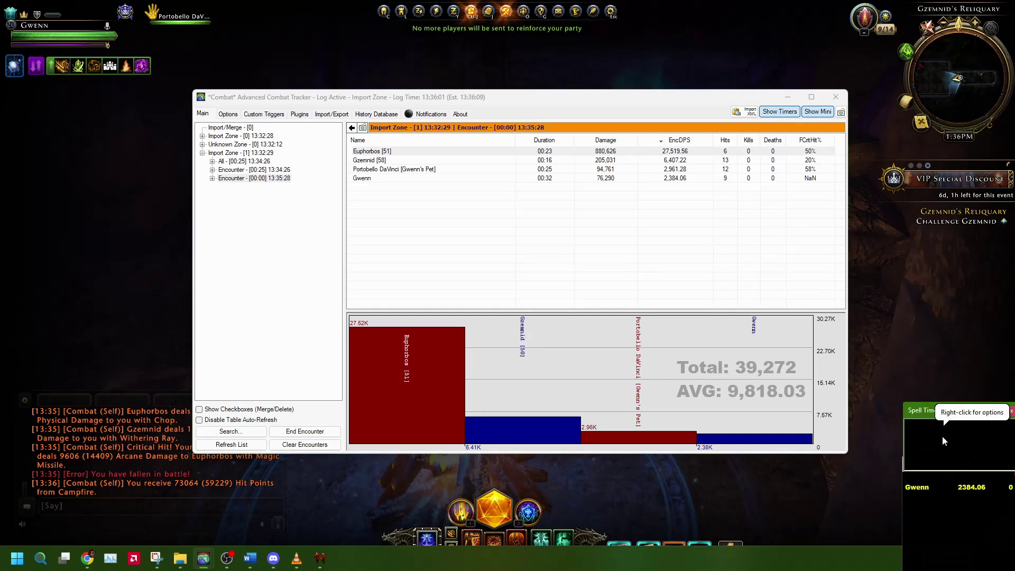
double_click(941, 437)
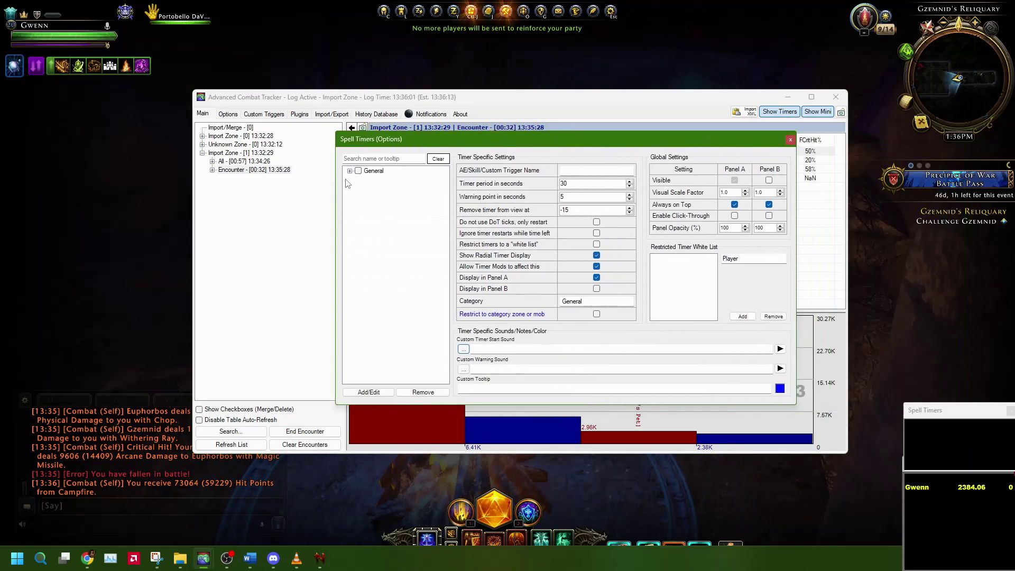
click(349, 171)
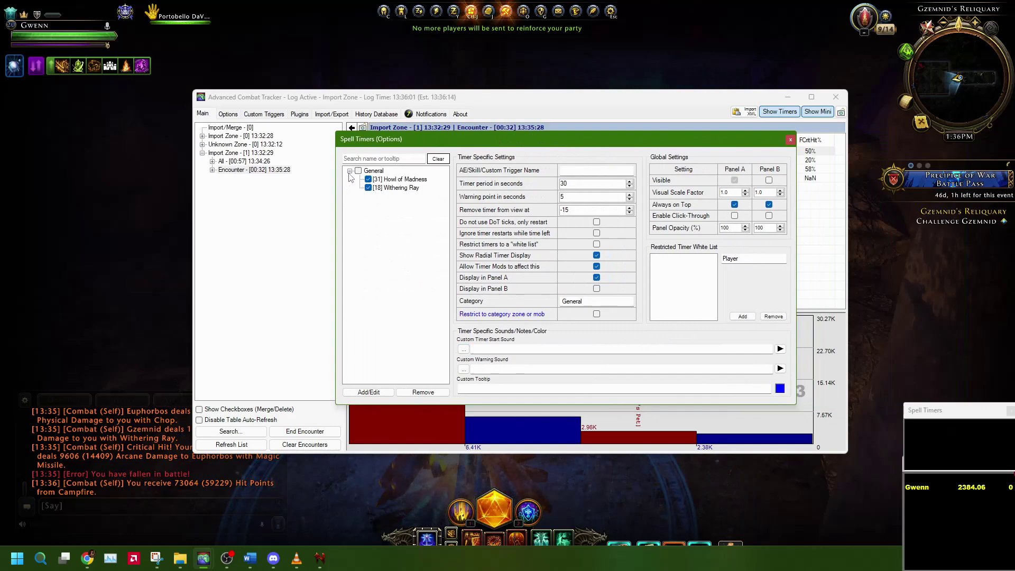
click(397, 180)
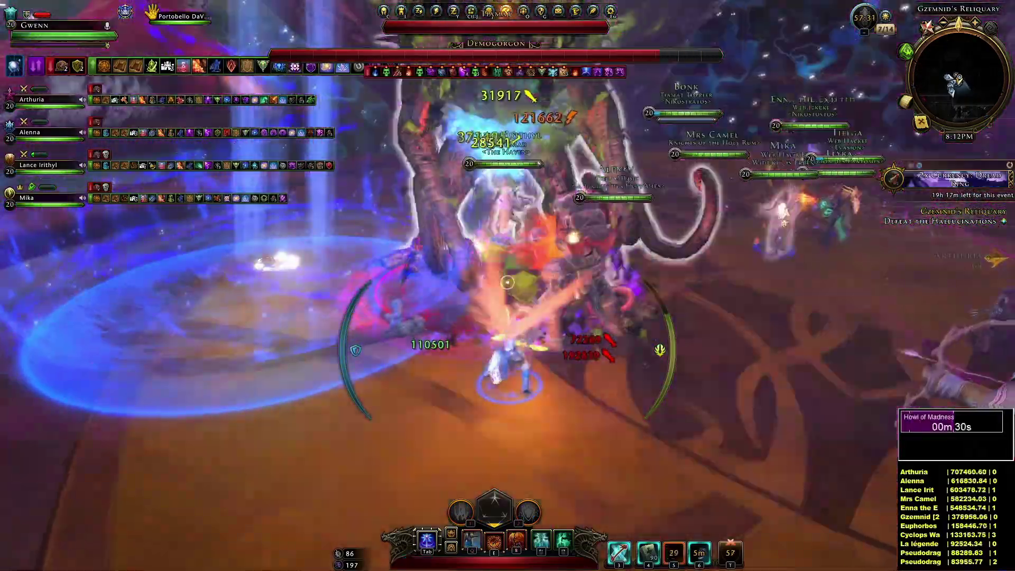
- Fight Demogorgon in Neverwinter, using powers and backing away from the boss with the Howl of Madness countdown displayed
key(r)
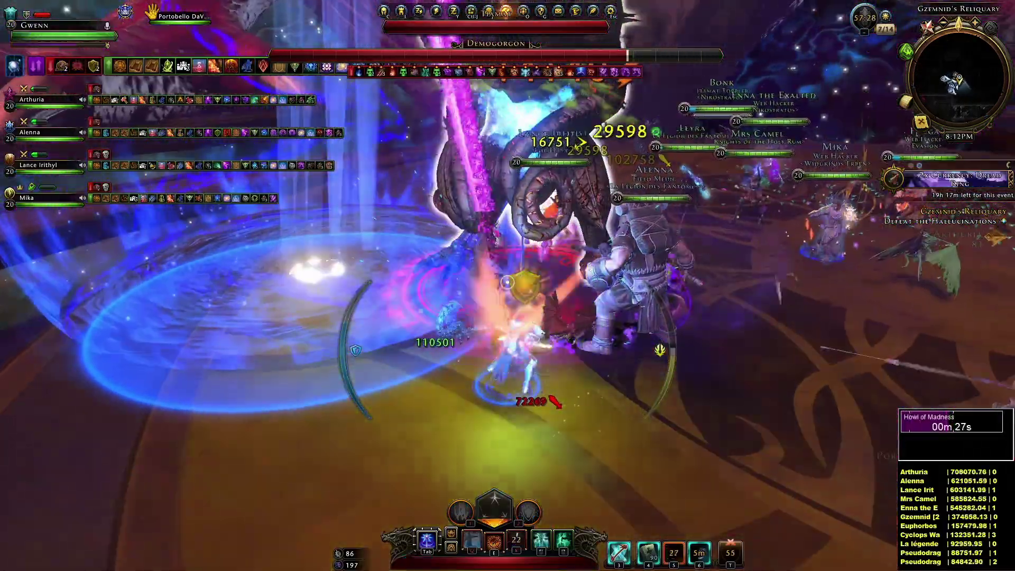
key(q)
key(s)
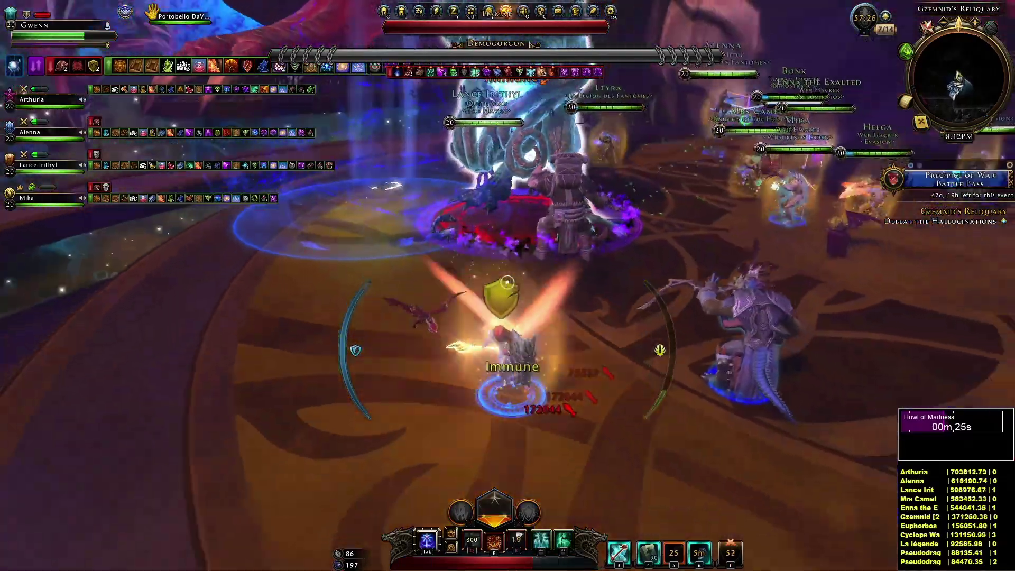
key(s)
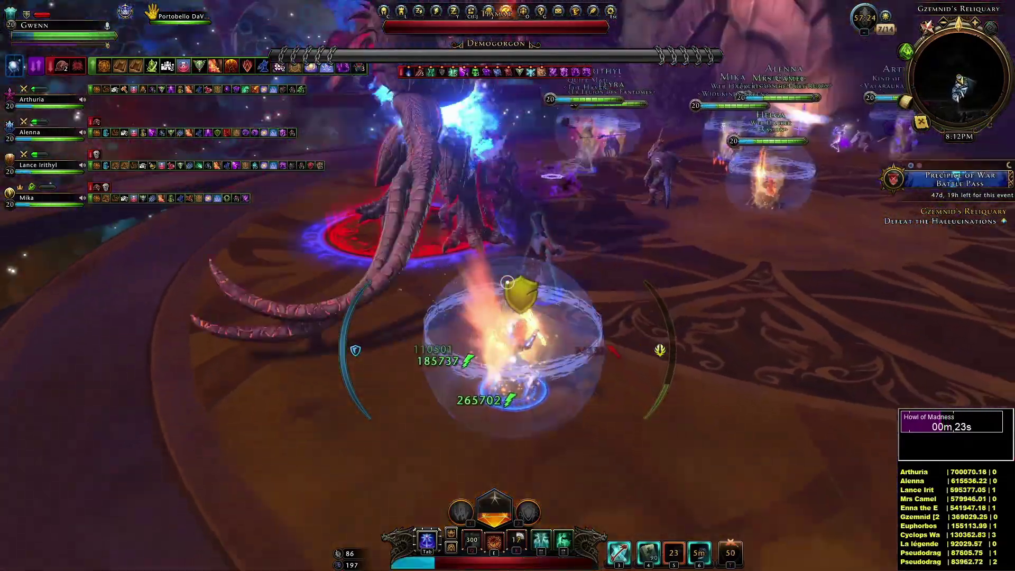
key(s)
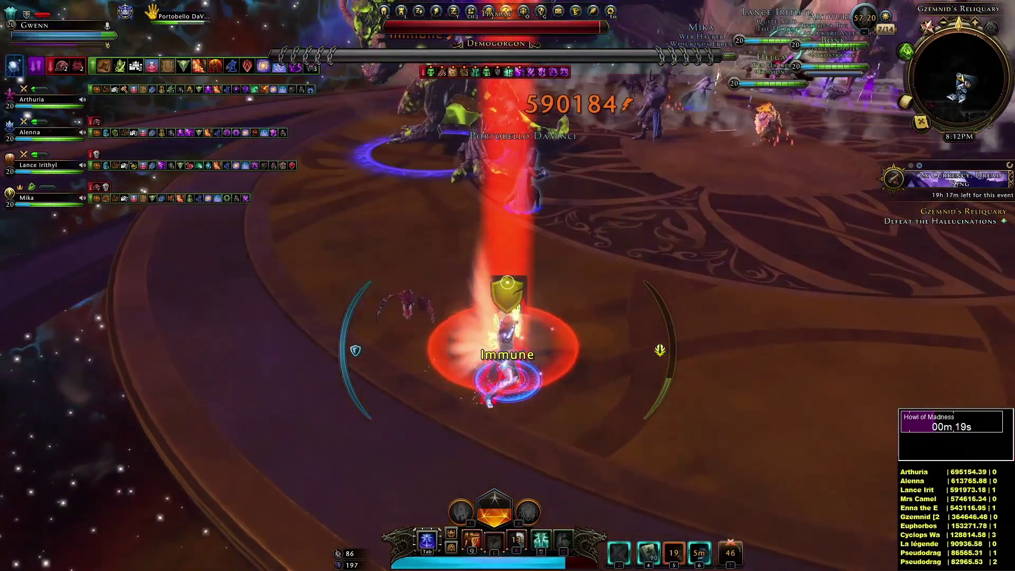
- Switch to the Spell Timers options and display the Withering Ray timer's settings, examining its custom warning sound path
key(alt+Tab)
drag(494, 146, 499, 142)
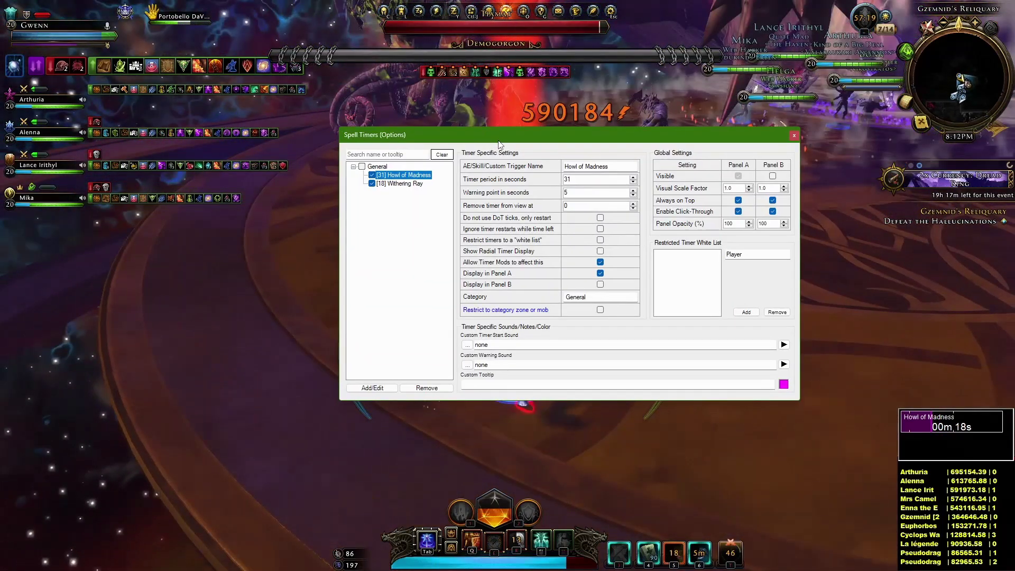
click(400, 184)
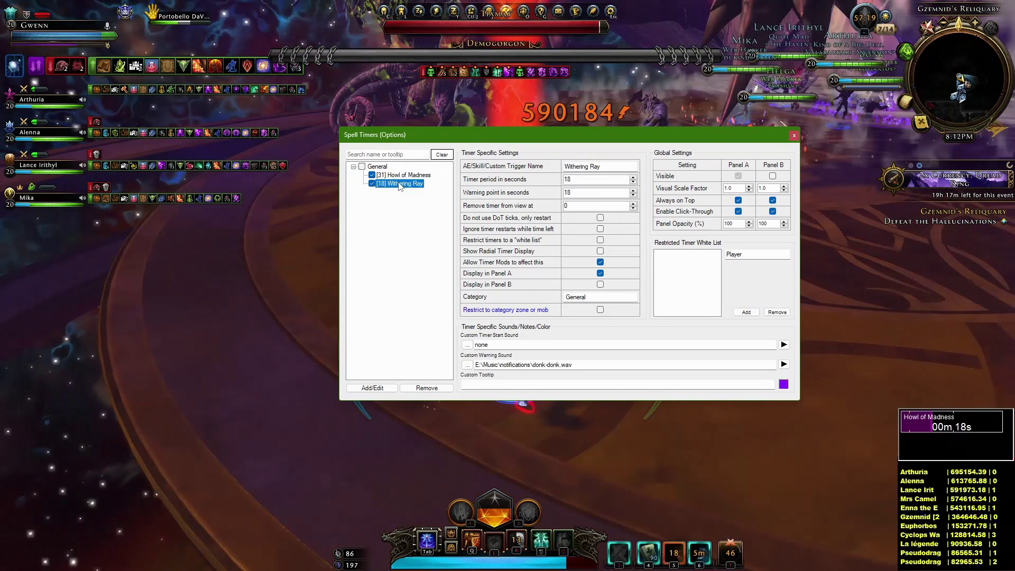
drag(484, 364, 589, 365)
click(579, 363)
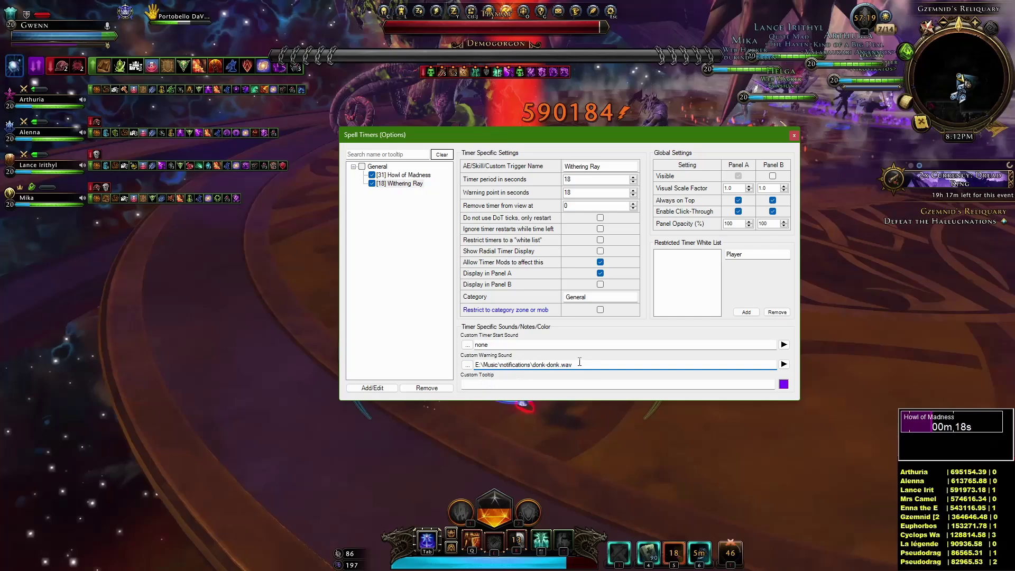
- Assign the donk-donk WAV file from the notifications folder as the Withering Ray timer's custom warning sound
click(467, 365)
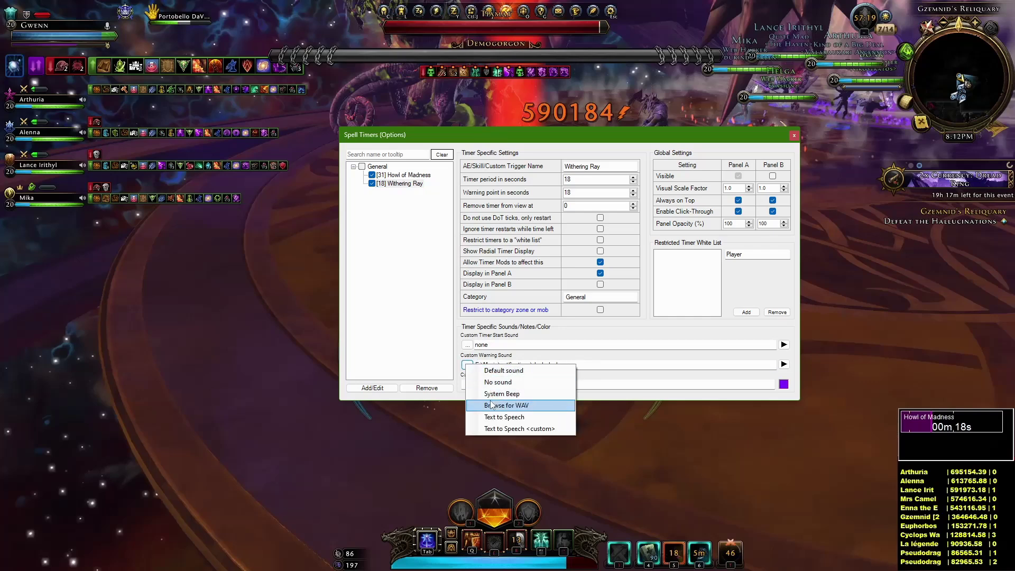
click(490, 405)
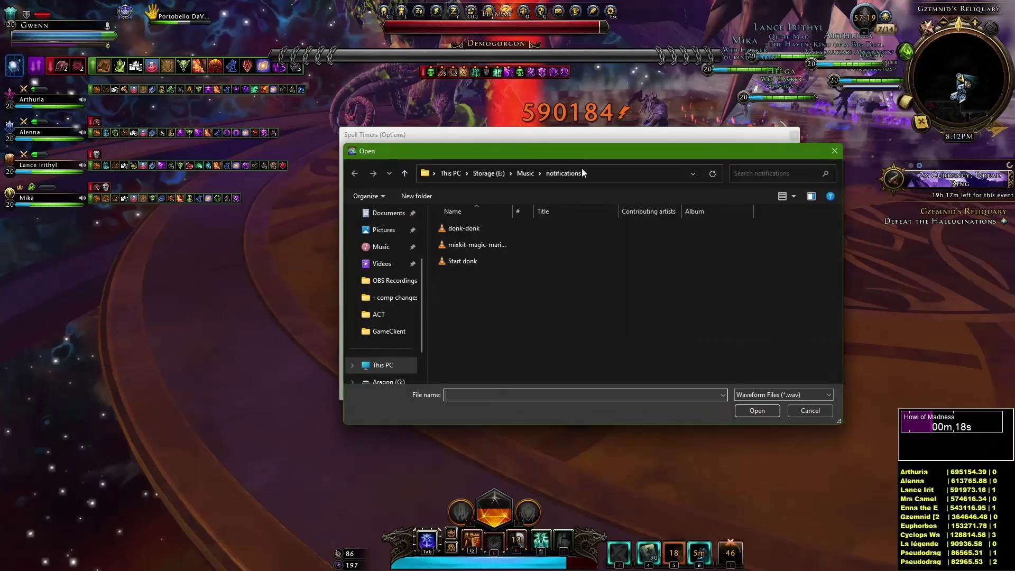
click(496, 210)
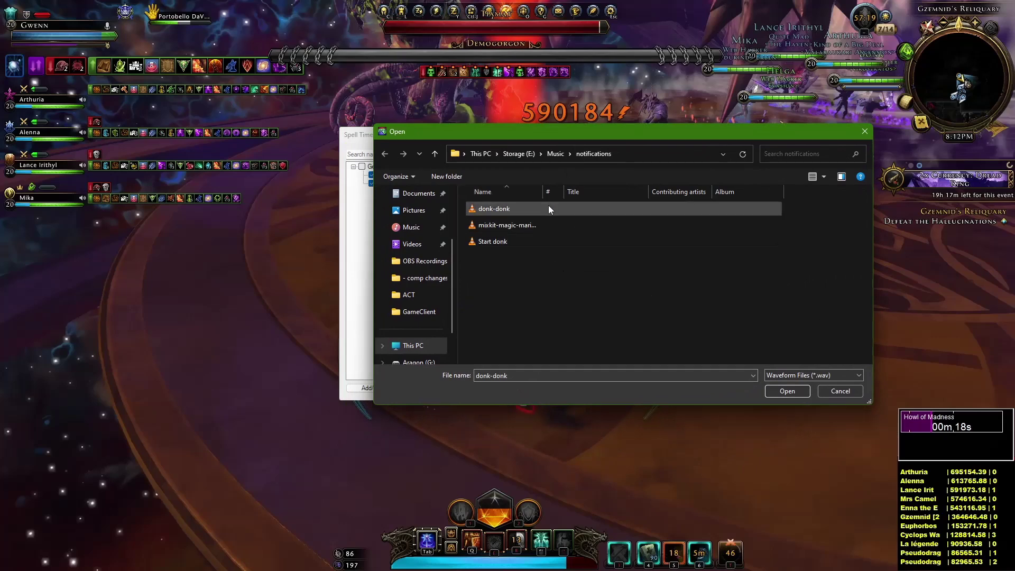
click(787, 391)
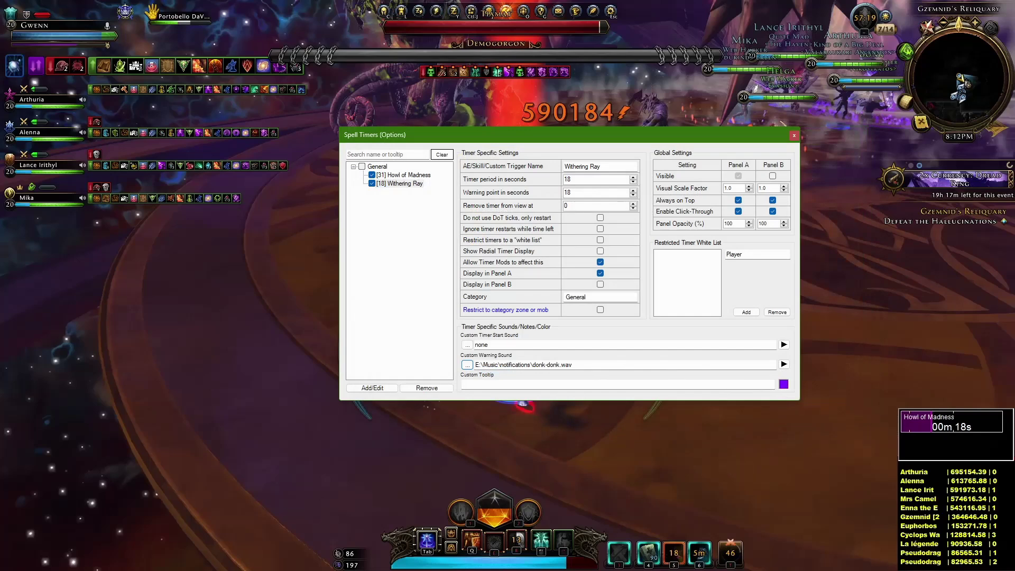
- Compare the Howl of Madness timer's settings with those of Withering Ray, including the timer period
click(402, 176)
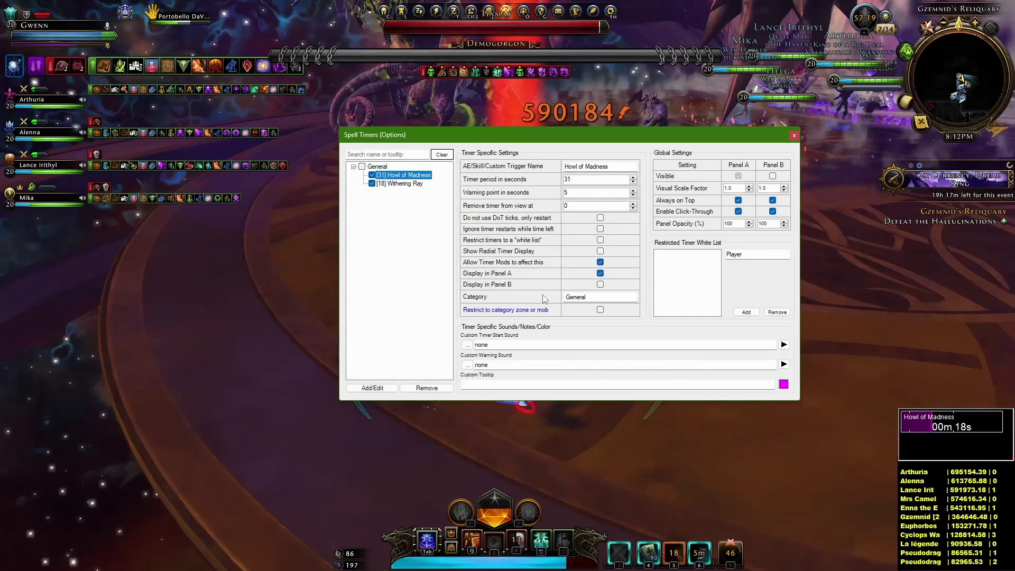
click(397, 184)
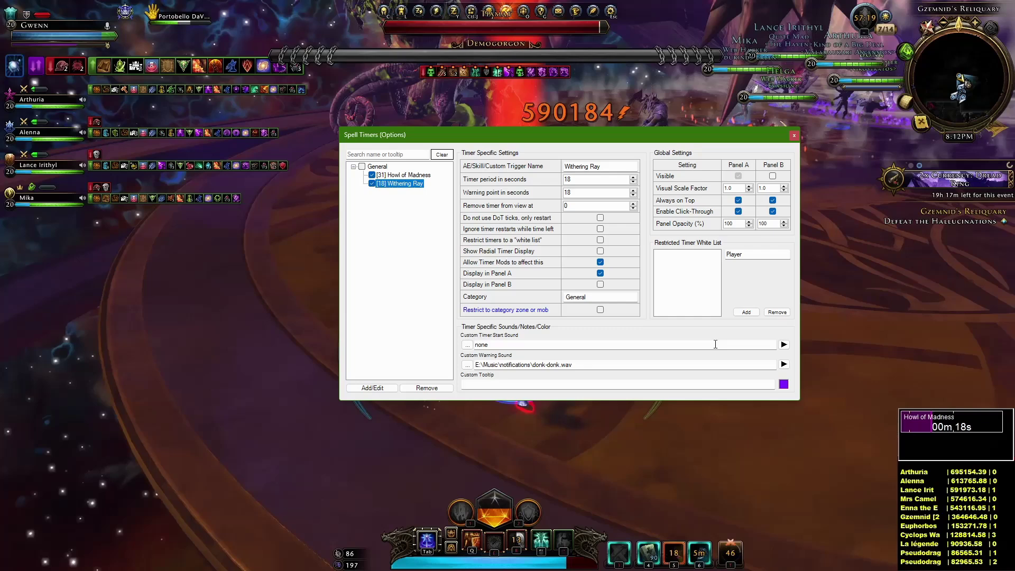
click(575, 179)
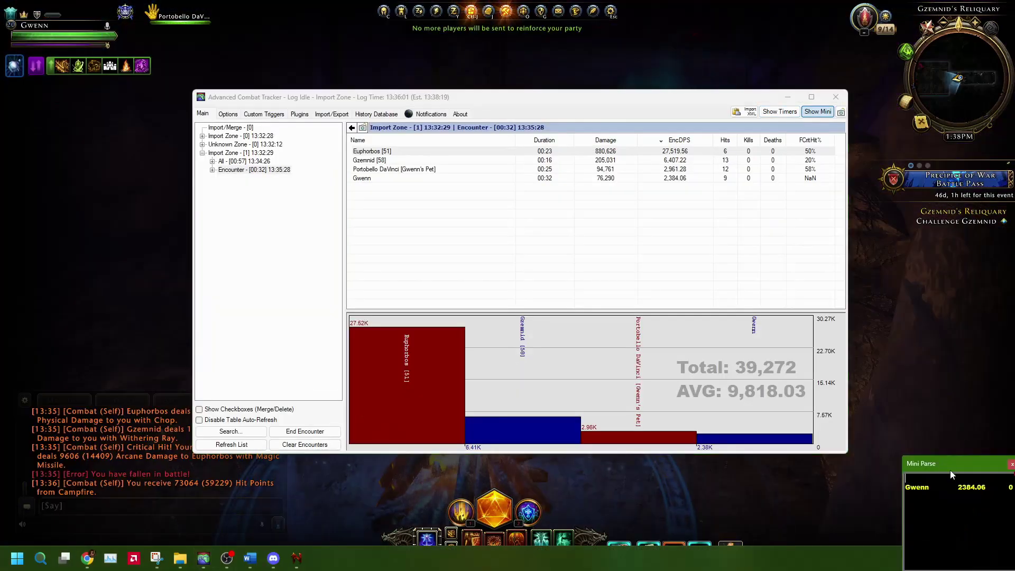
- Open the tracker's Mini Parse Window options and look at the font, foreground and background colour choices without changing them
click(234, 113)
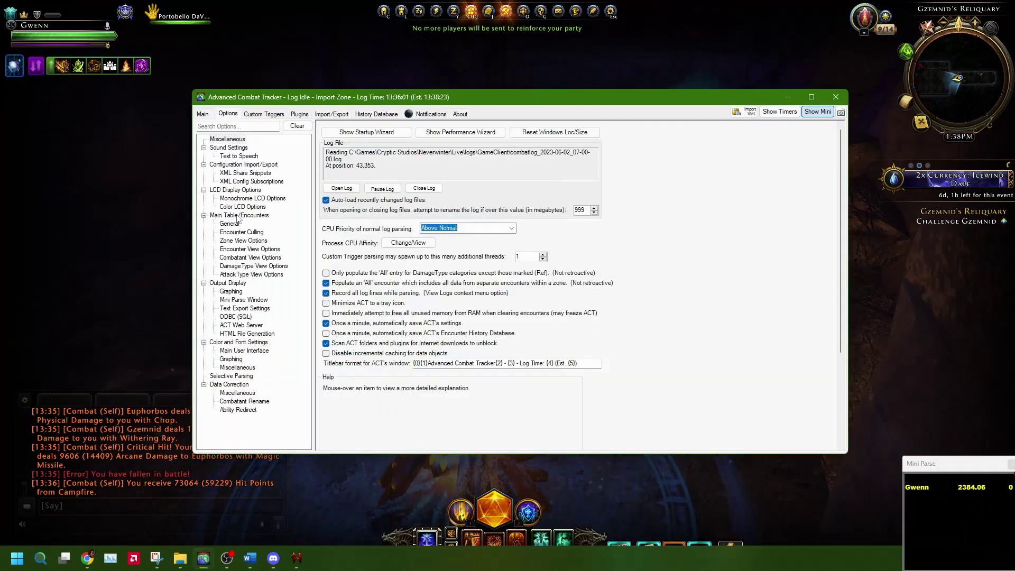
click(246, 300)
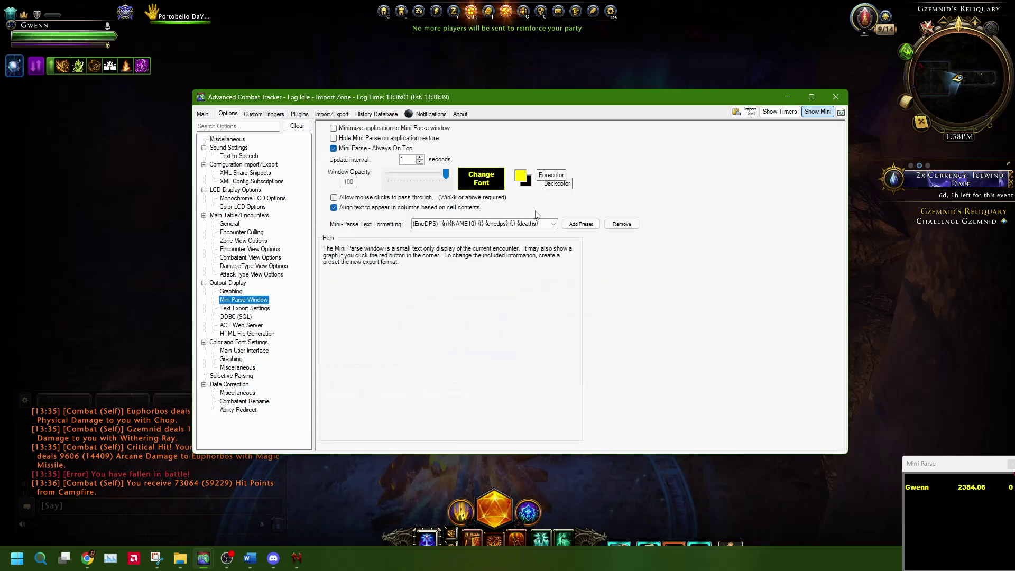
click(482, 183)
click(594, 154)
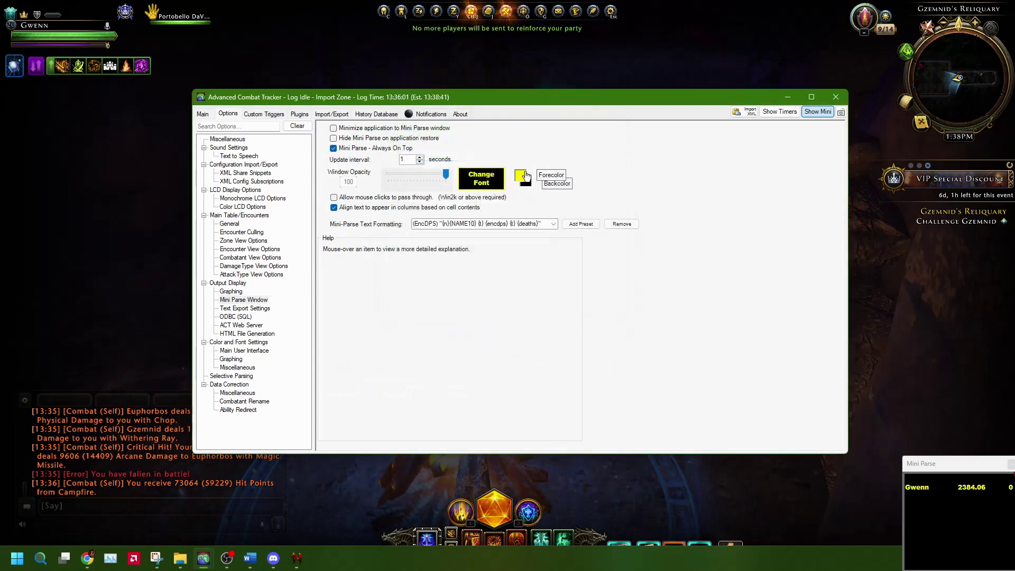
click(525, 181)
click(558, 130)
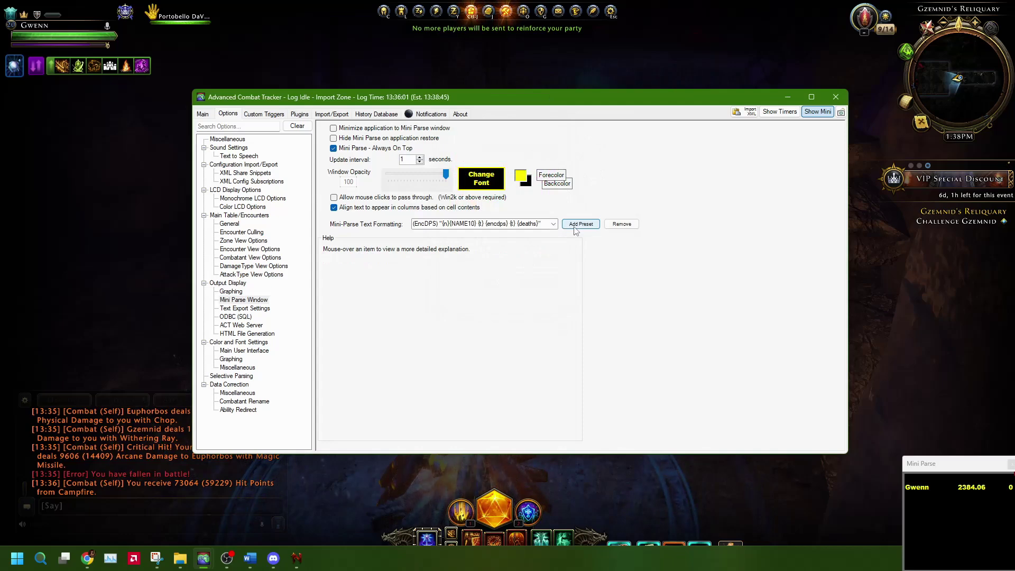
- Open the Mini Parse text format preset for editing, and delete one leading tab and the extra trailing newline from its allies formatting string
click(580, 223)
drag(523, 96, 496, 103)
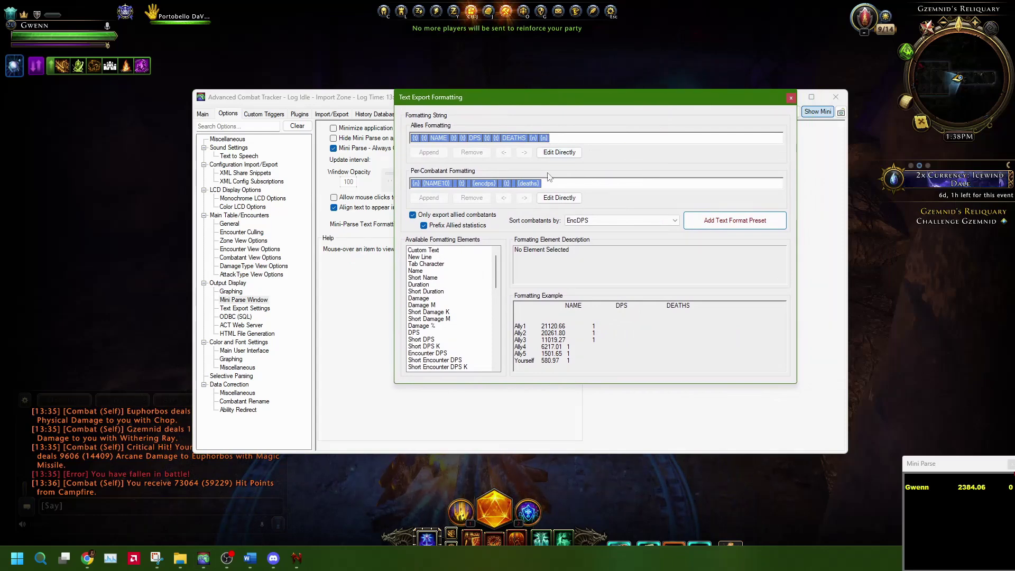
click(434, 138)
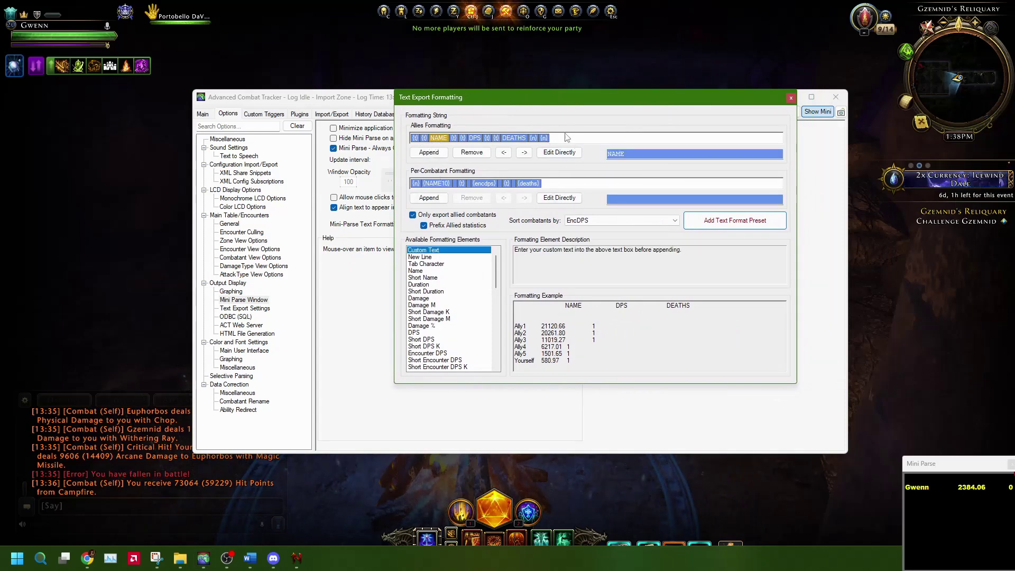
click(560, 152)
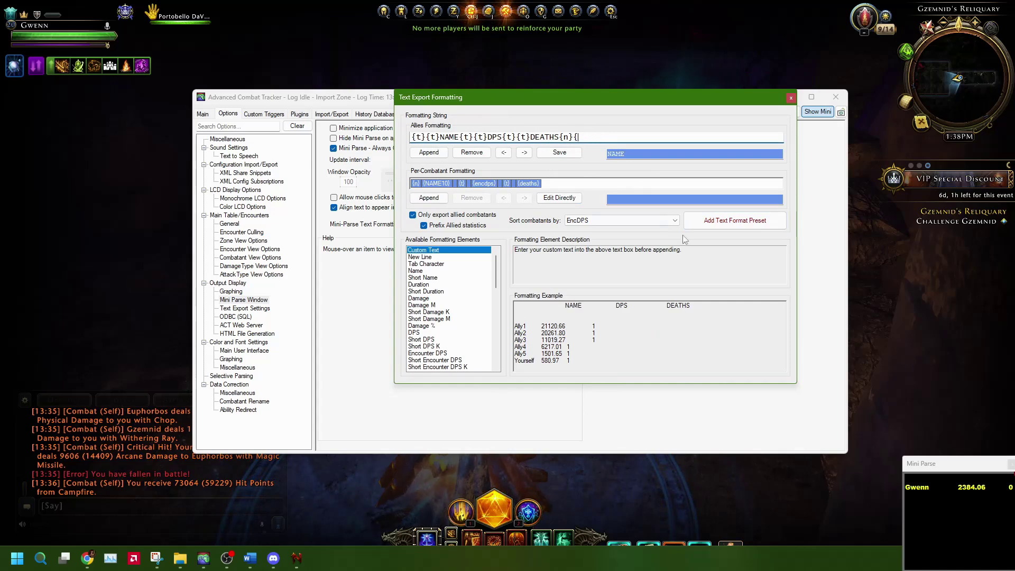
click(428, 137)
key(BackSpace)
key(BackSpace)
key(BackSpace)
click(559, 152)
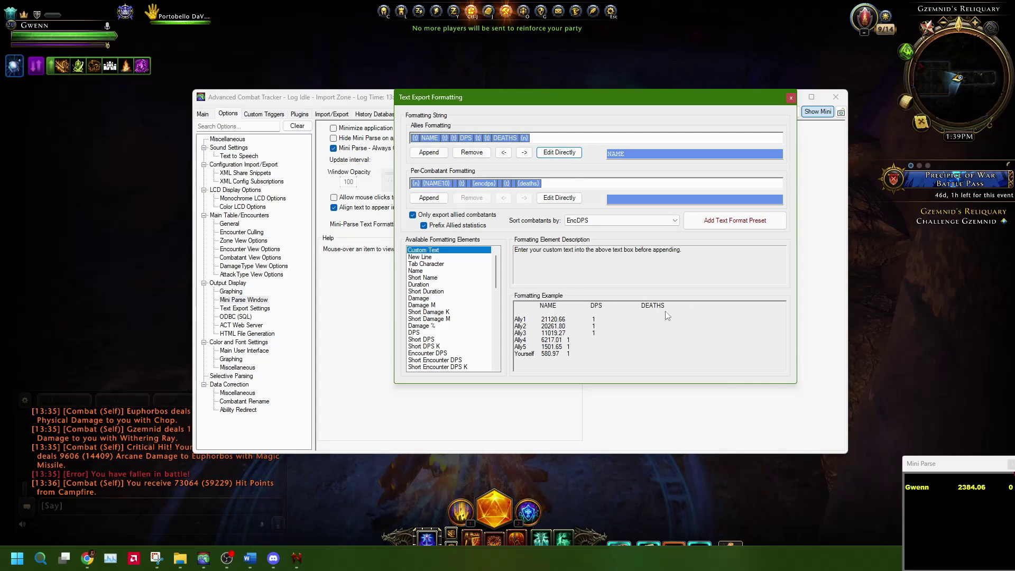
- Remove the extra tabs before DPS and DEATHS so the allies formatting reads {t}NAME{t}DPS{t}DEATHS{n}, and save it
click(559, 152)
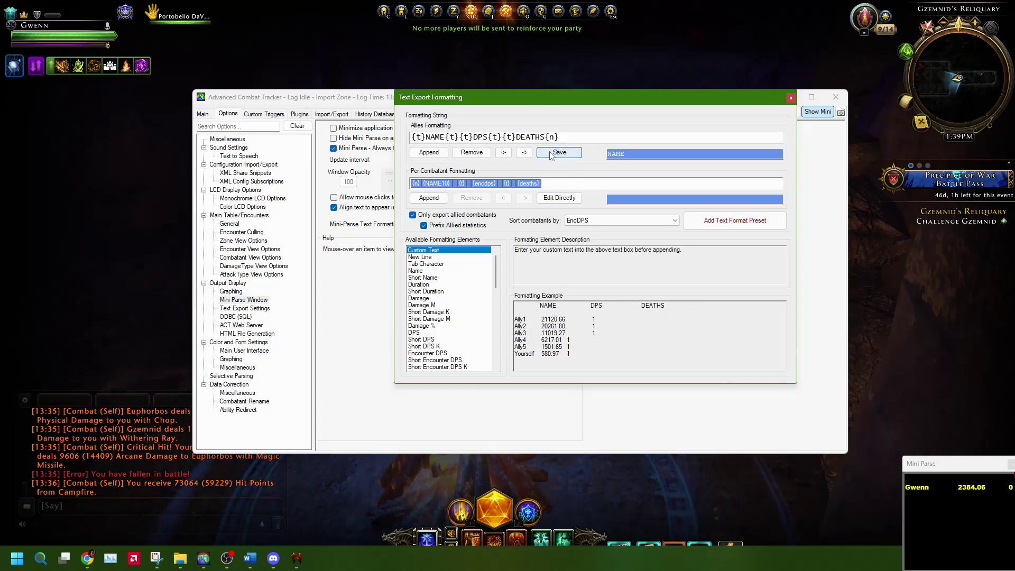
click(499, 137)
key(BackSpace)
key(BackSpace)
key(BackSpace)
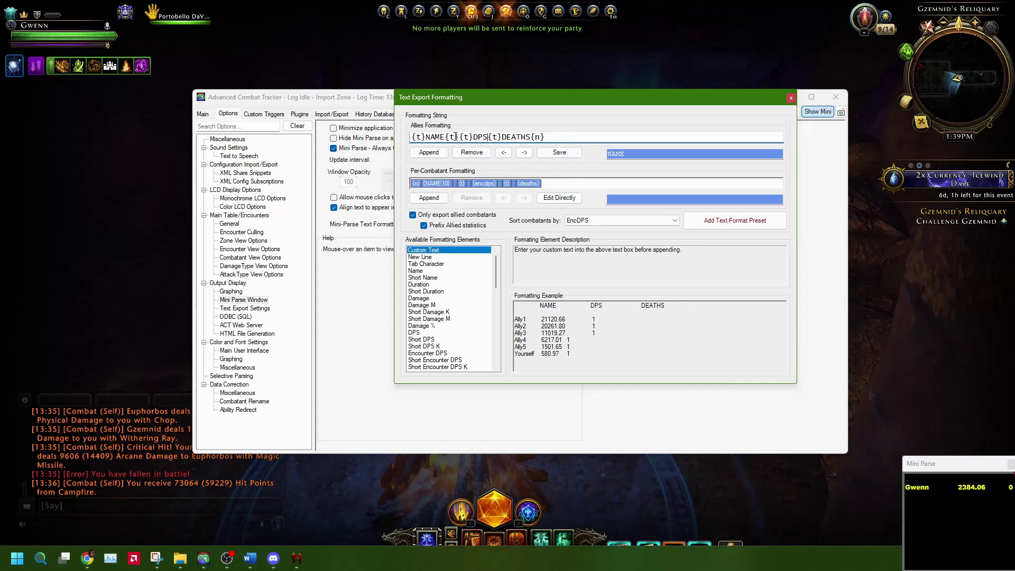
click(460, 137)
key(BackSpace)
key(BackSpace)
key(BackSpace)
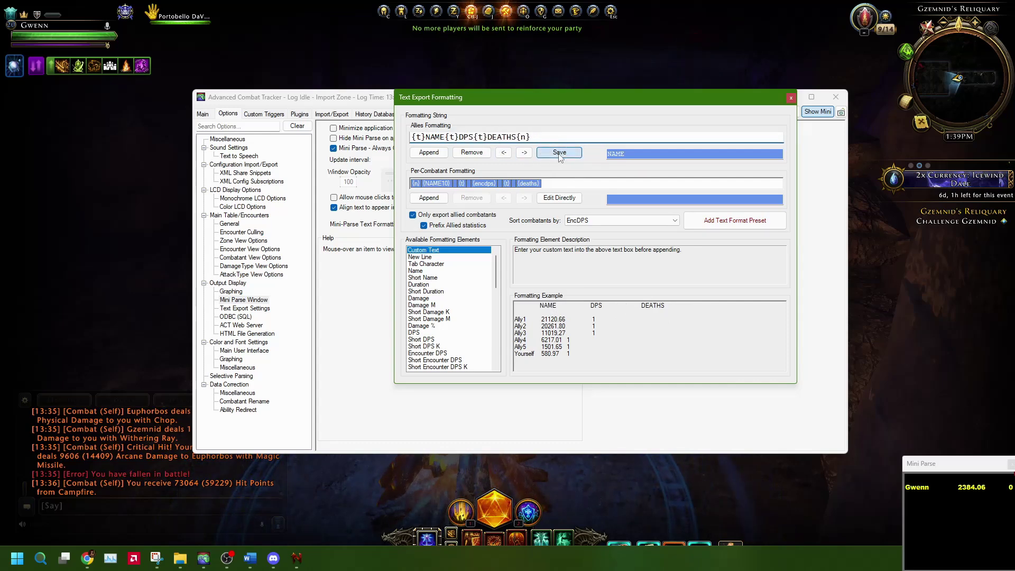
click(559, 152)
- Delete the remaining leading tab so the allies formatting reads NAME{t}DPS{t}DEATHS{n}, and save the string
click(560, 153)
key(Delete)
key(Delete)
key(Delete)
click(561, 155)
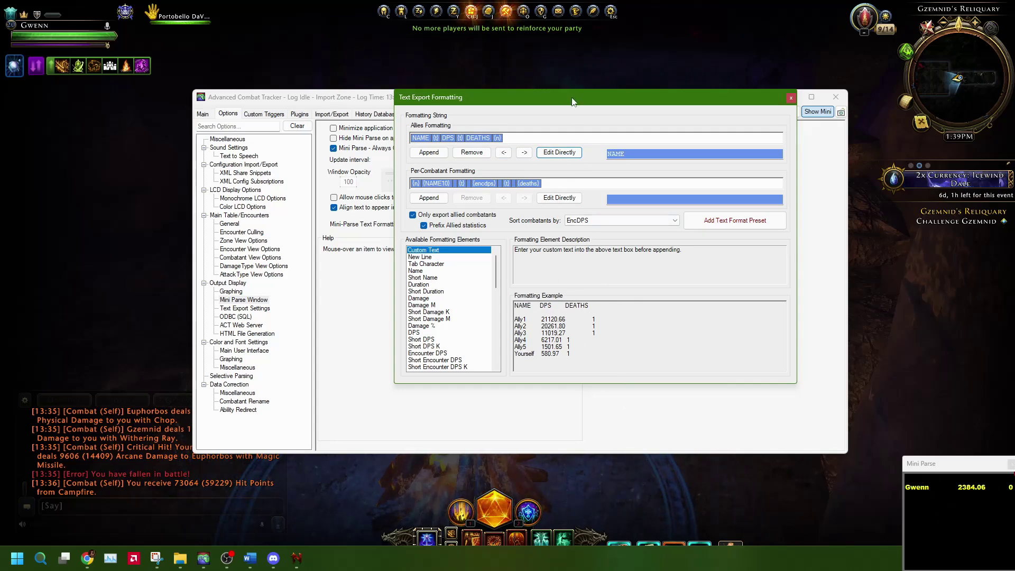
- Look through the available formatting elements, from damage and hit statistics to misses and healing values, and read their descriptions
drag(572, 102, 583, 94)
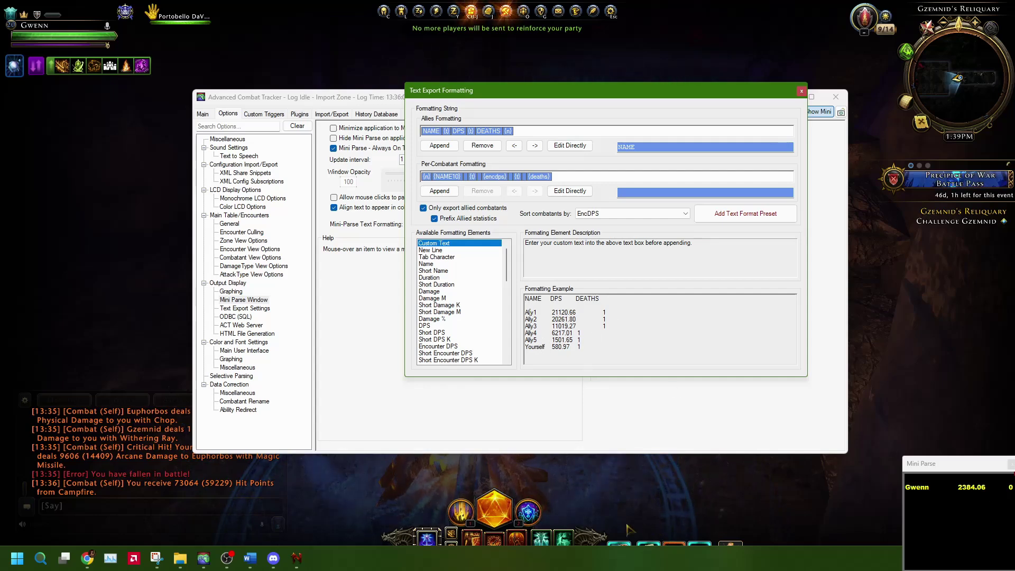
scroll(463, 285, down, 2)
click(460, 311)
click(460, 325)
click(460, 351)
drag(461, 353, 460, 355)
scroll(449, 353, down, 2)
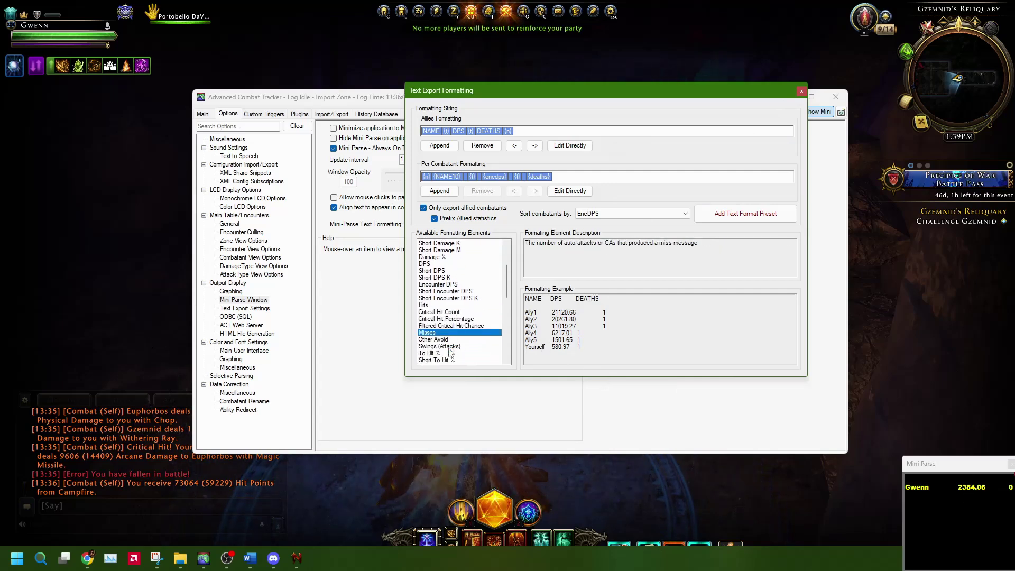
scroll(450, 353, down, 3)
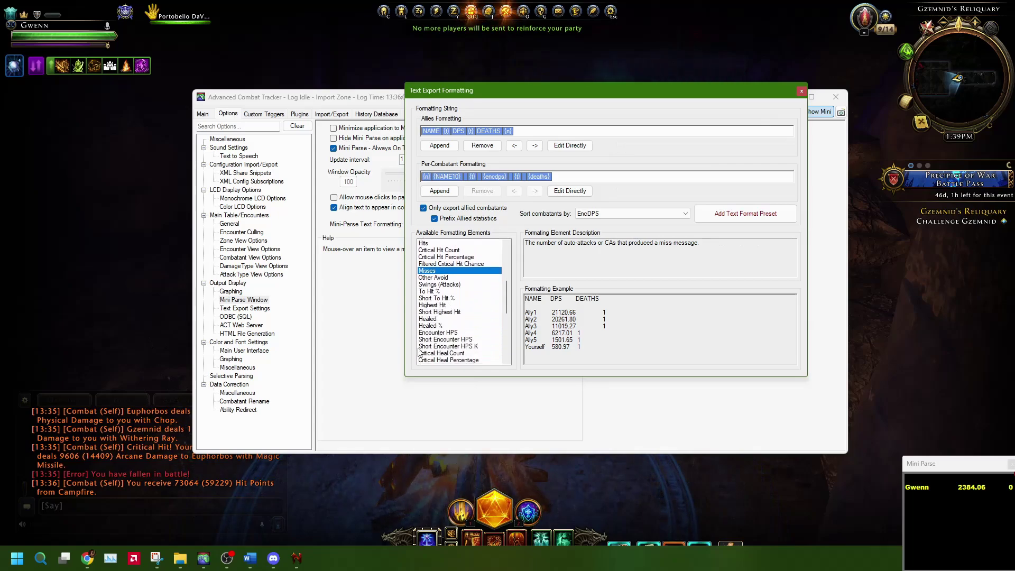
- Return to the Neverwinter game and enter the boss arena with the timer and click-through Mini Parse overlays displayed
click(131, 266)
key(alt)
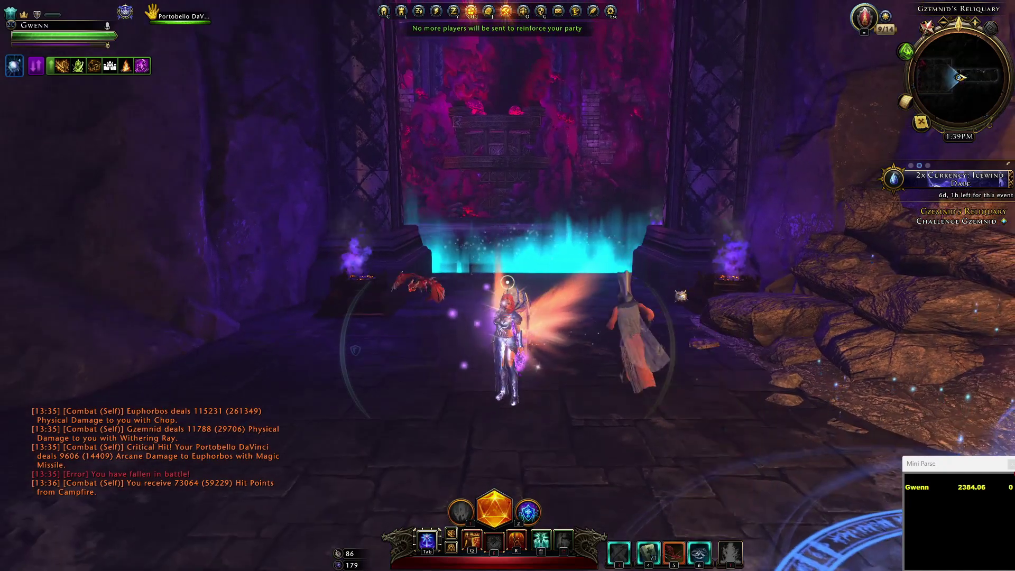
key(n)
scroll(507, 285, up, 5)
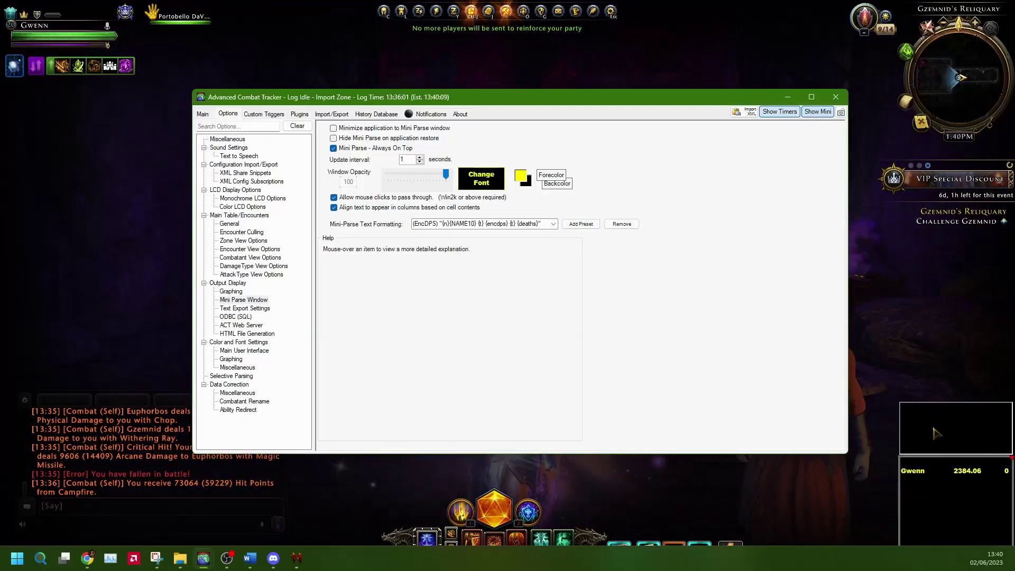
click(917, 396)
key(w)
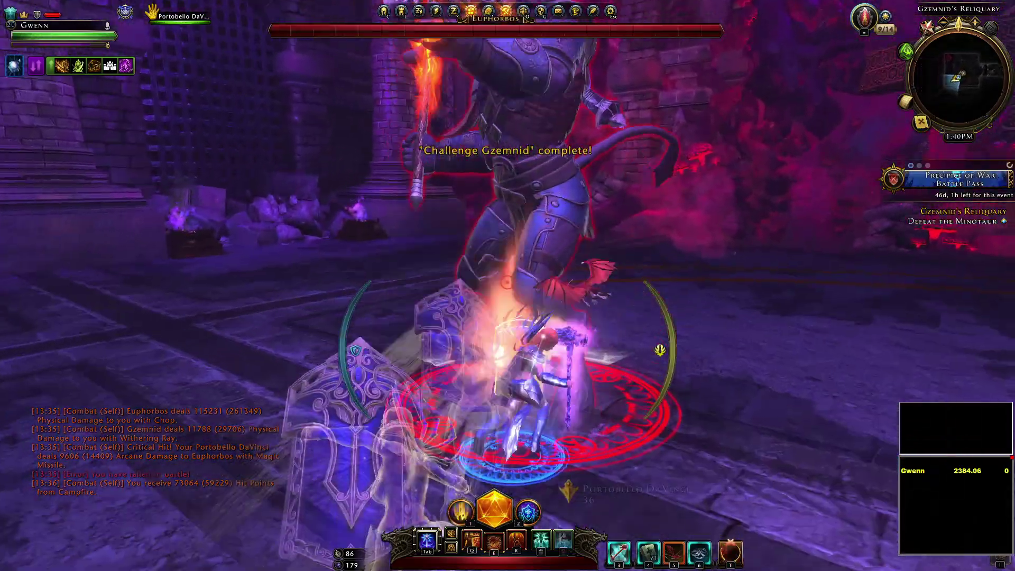
- Fight Euphorbos while watching the Withering Ray countdown and the DPS and death columns in the Mini Parse overlay
click(507, 282)
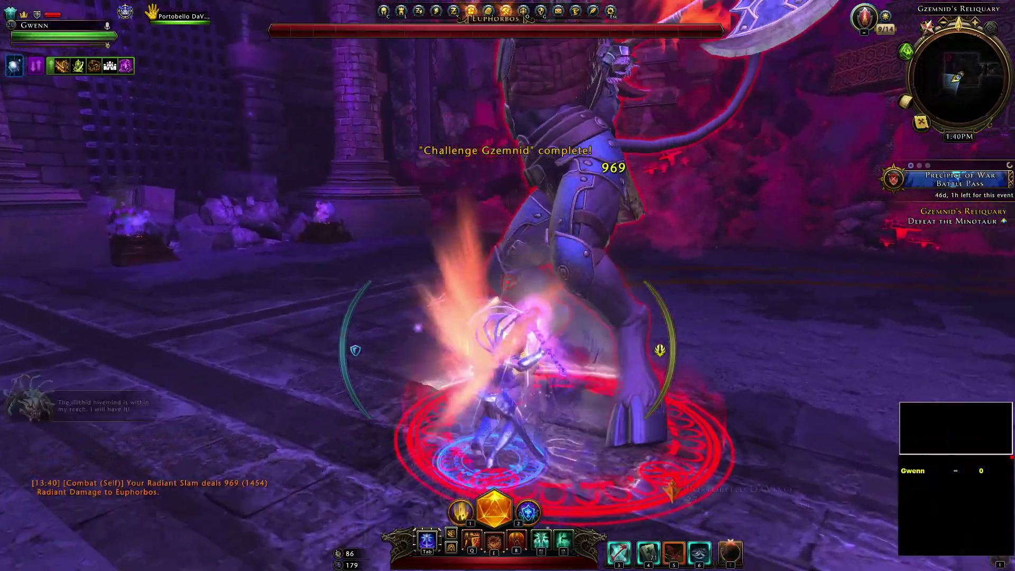
key(r)
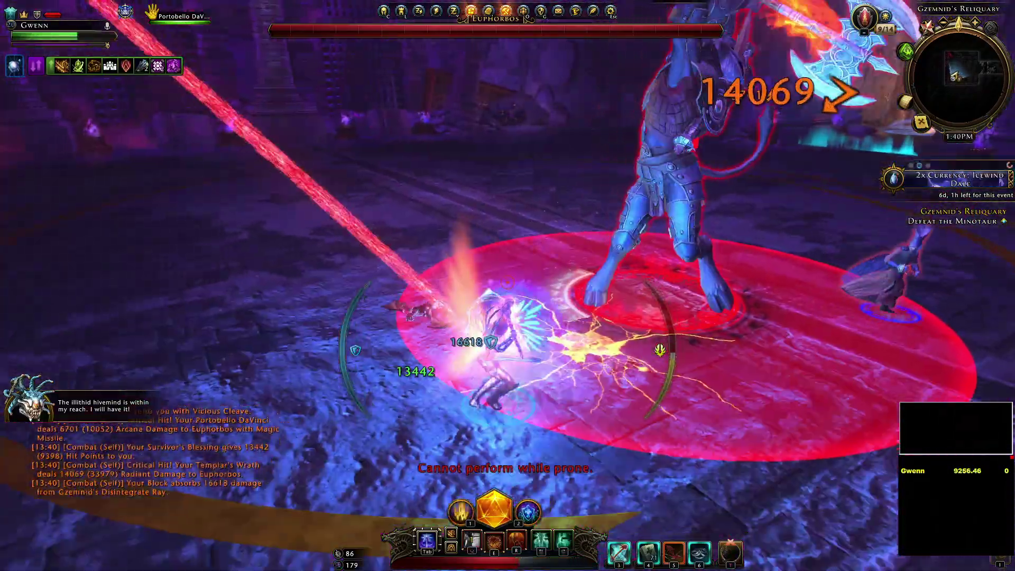
key(r)
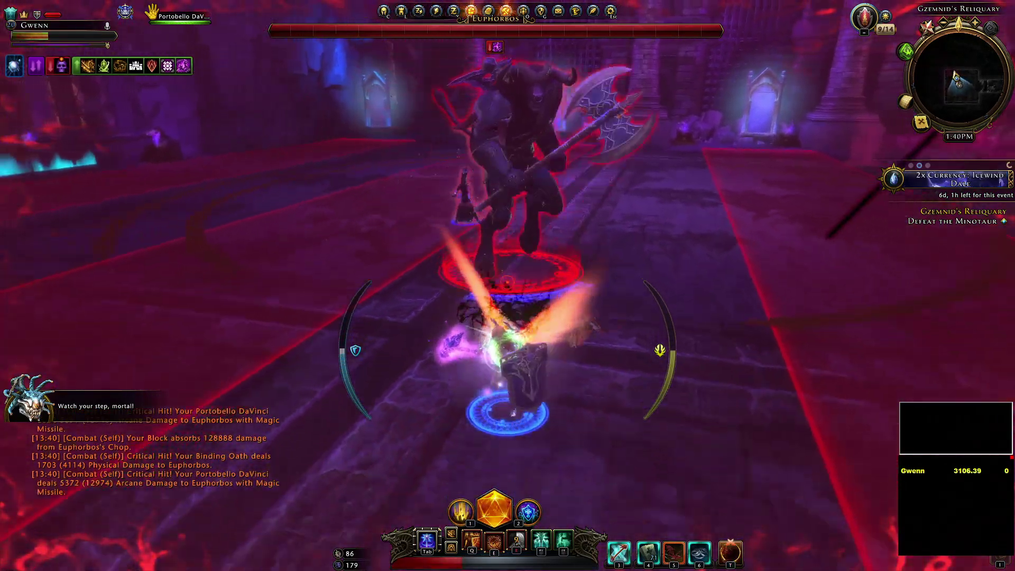
key(alt)
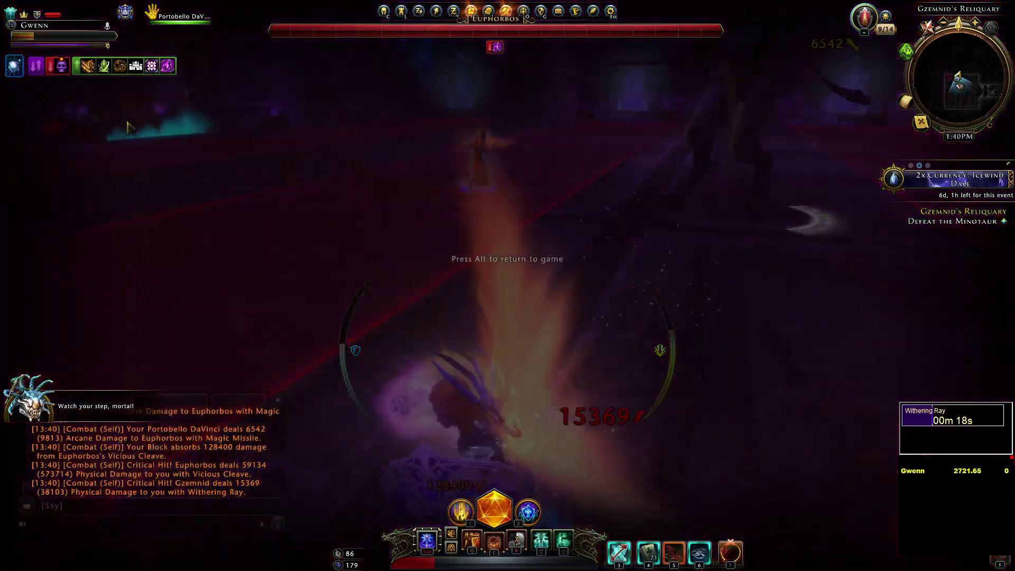
key(alt)
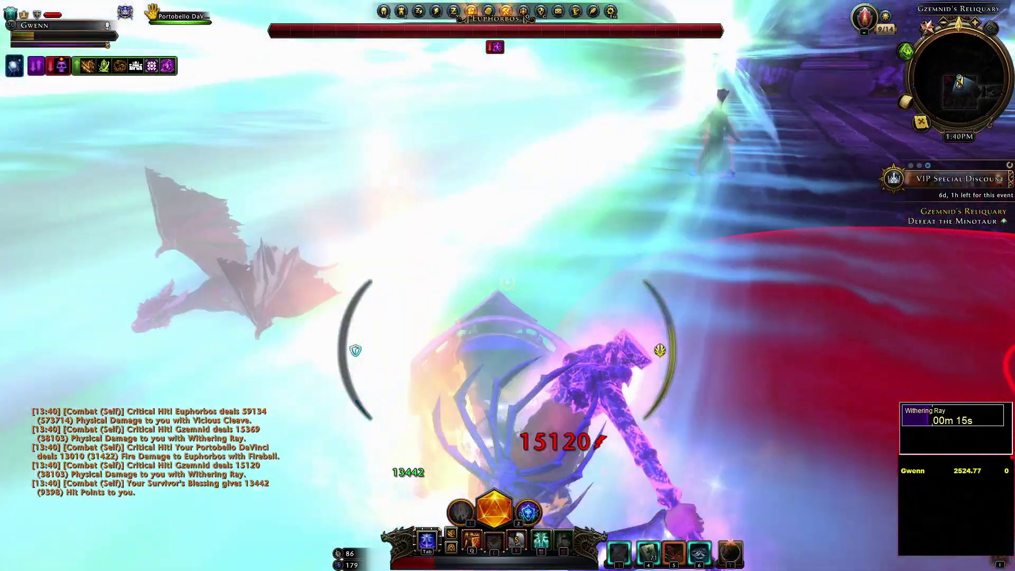
key(alt)
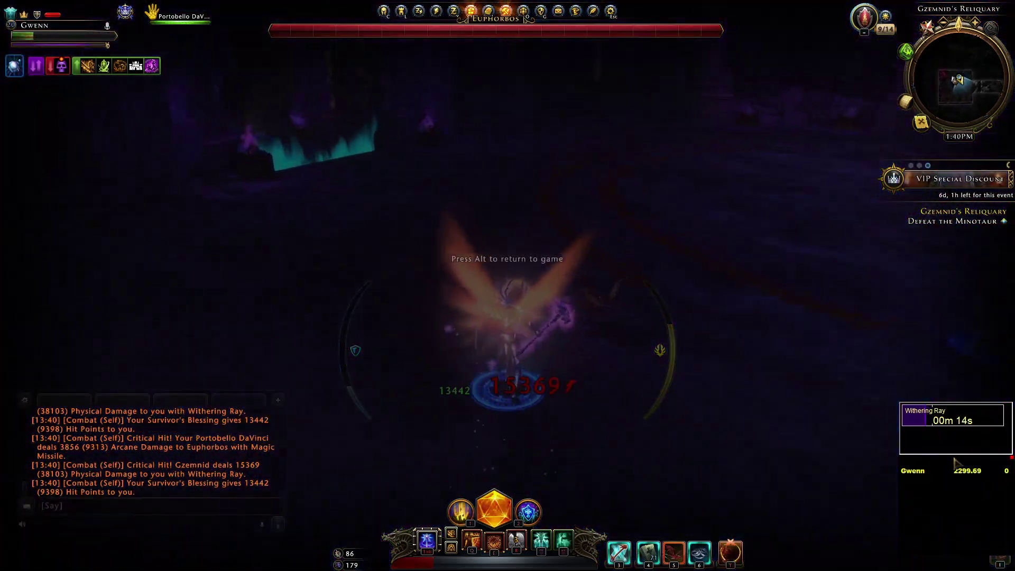
key(alt)
key(alt)
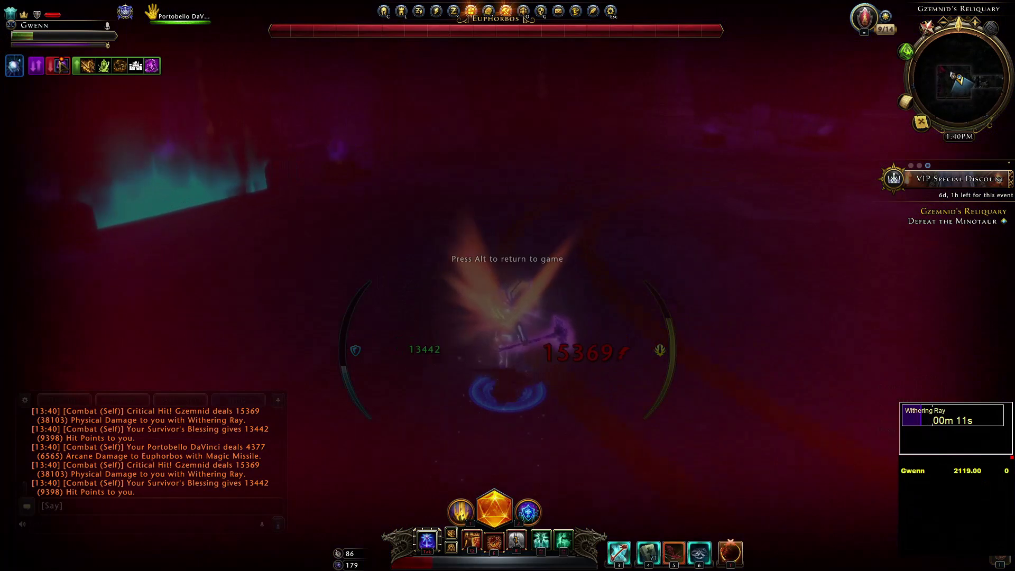
mouse_move(60, 64)
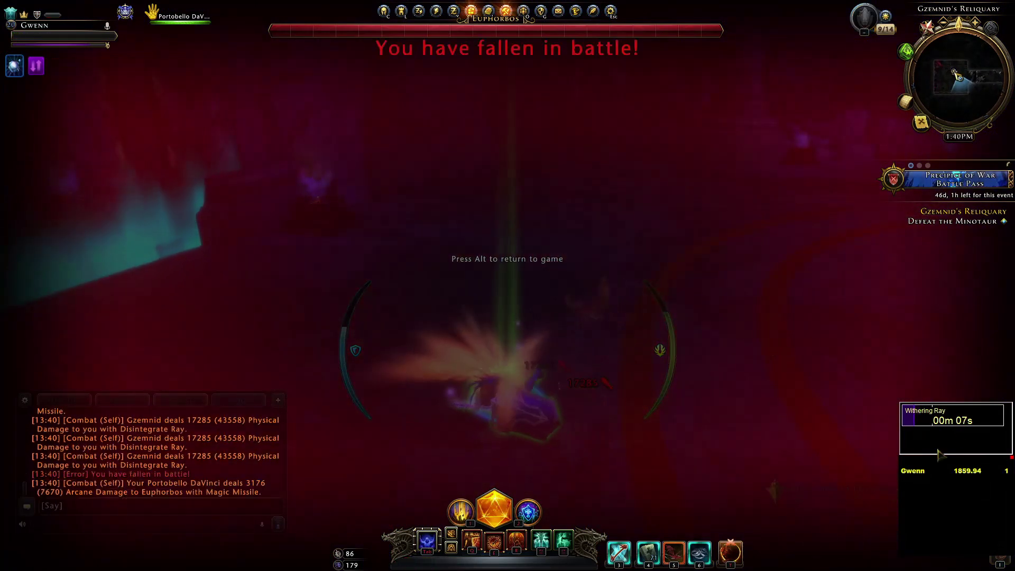
key(alt)
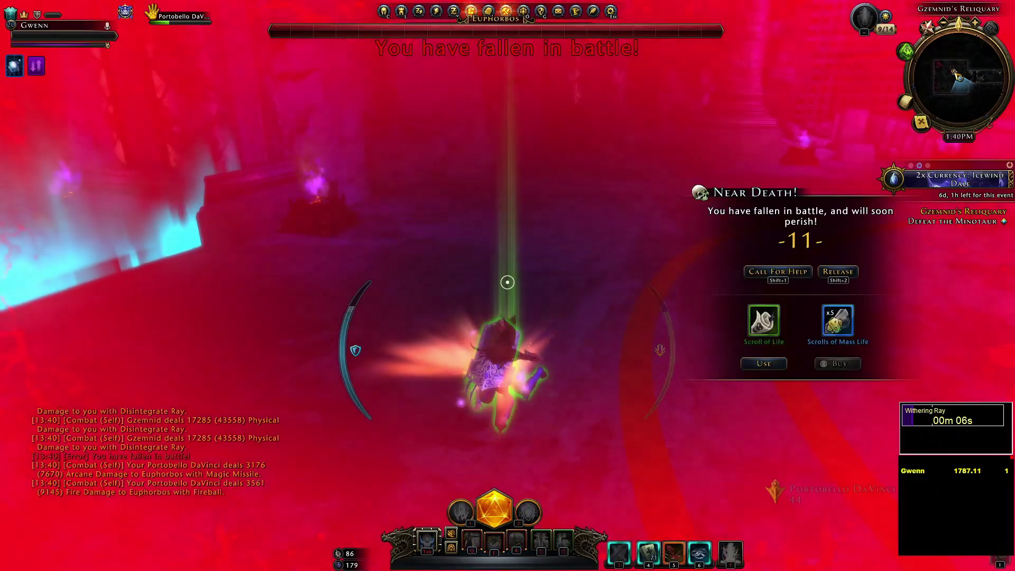
- Release the fallen character to respawn outside the boss arena
key(alt)
click(848, 274)
click(490, 316)
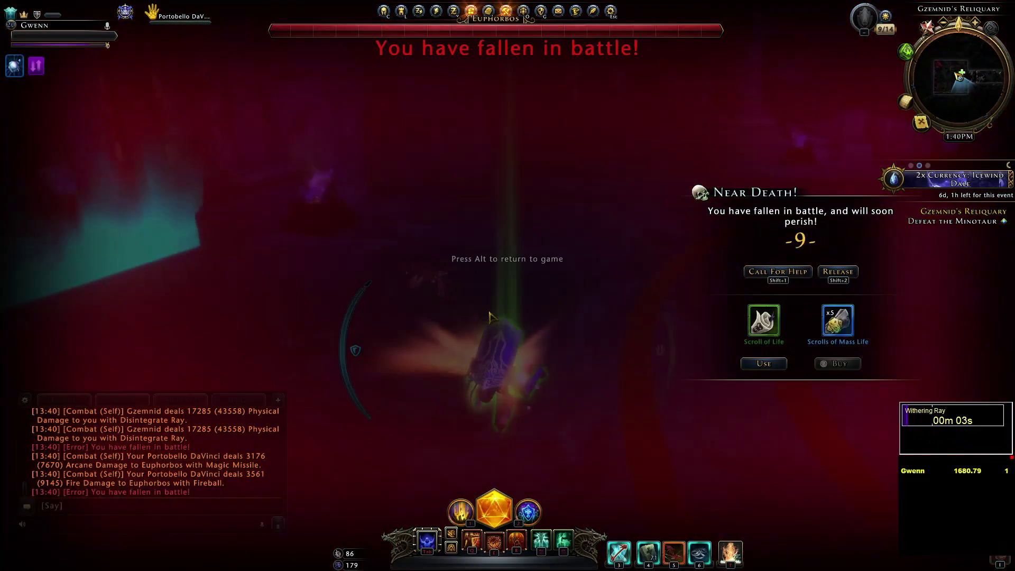
key(n)
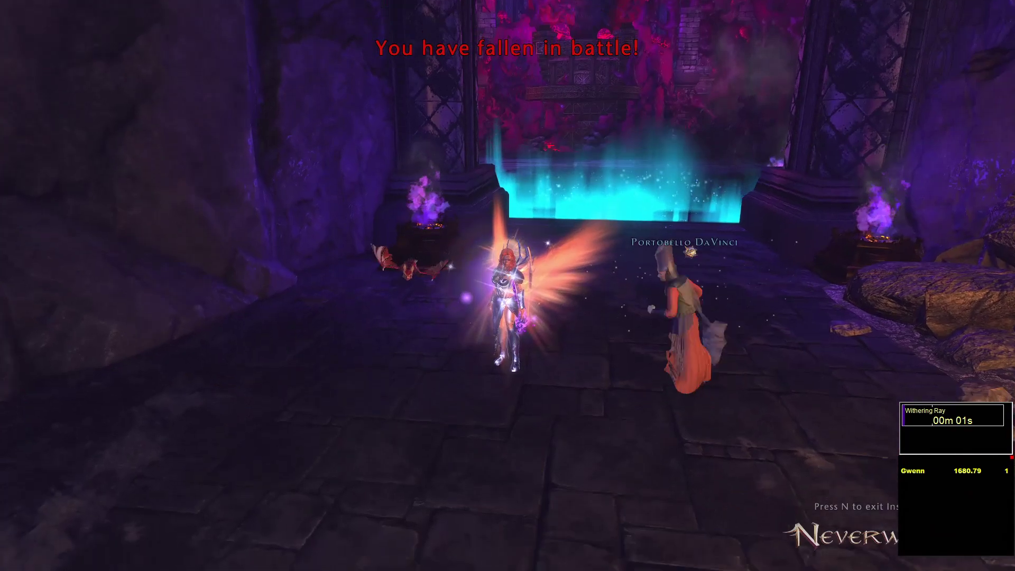